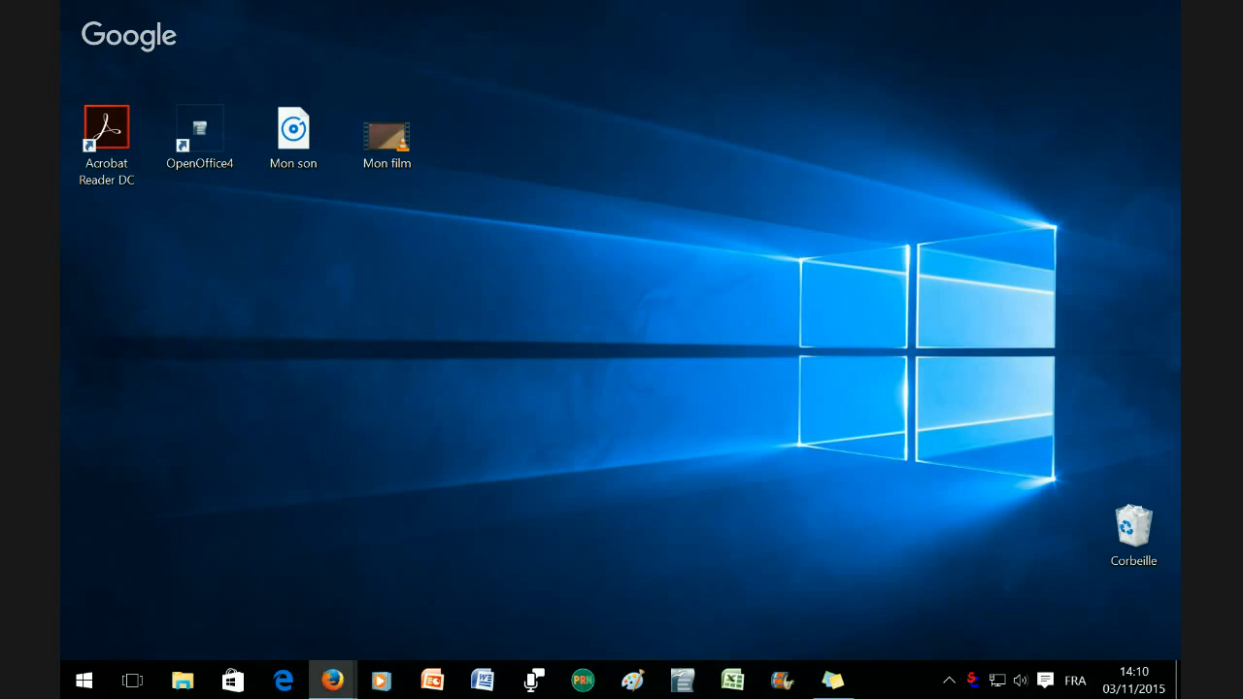
Step: Write "Fichier 1" in a new OpenOffice Writer text document and save it on the desktop as "fichier 1"
double_click(180, 121)
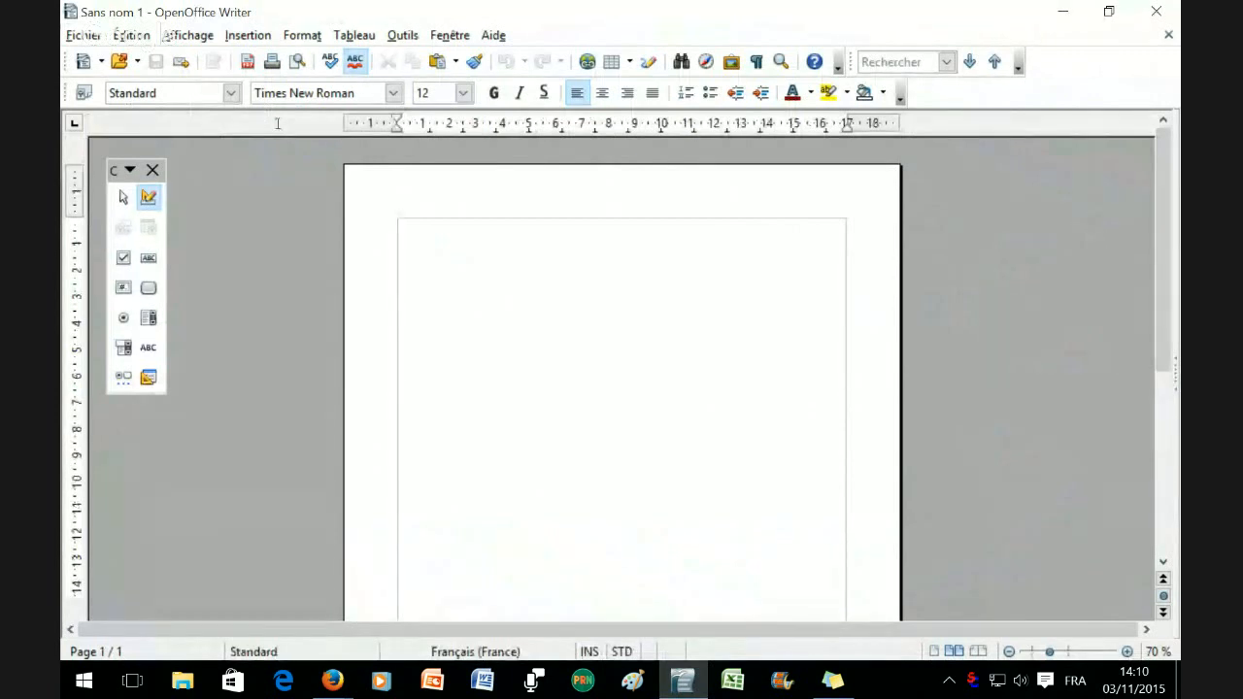
text(Fichier 1)
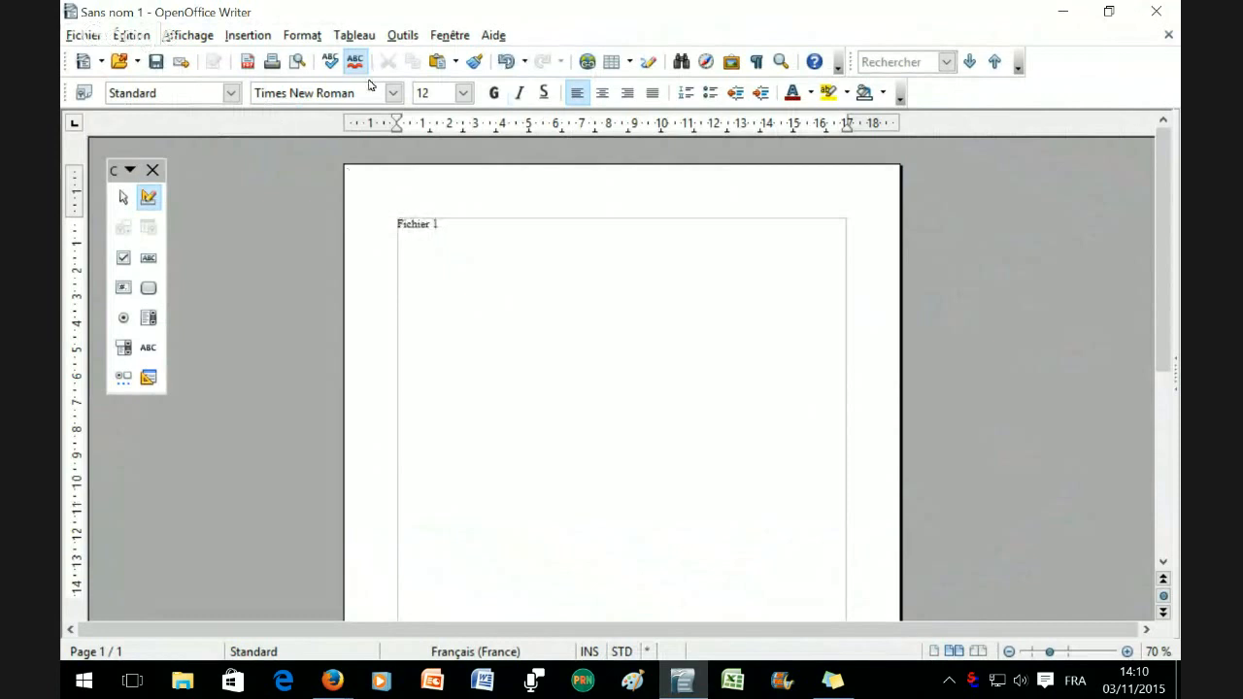
click(82, 34)
key(Escape)
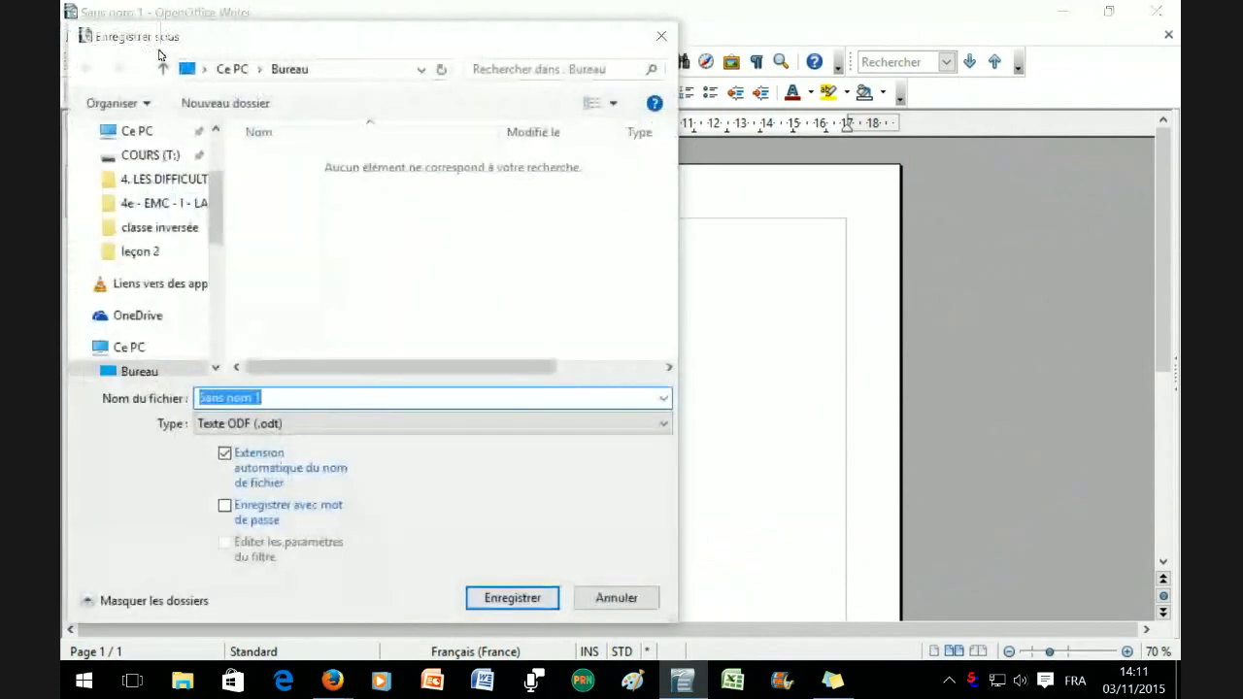
text(fichier 1)
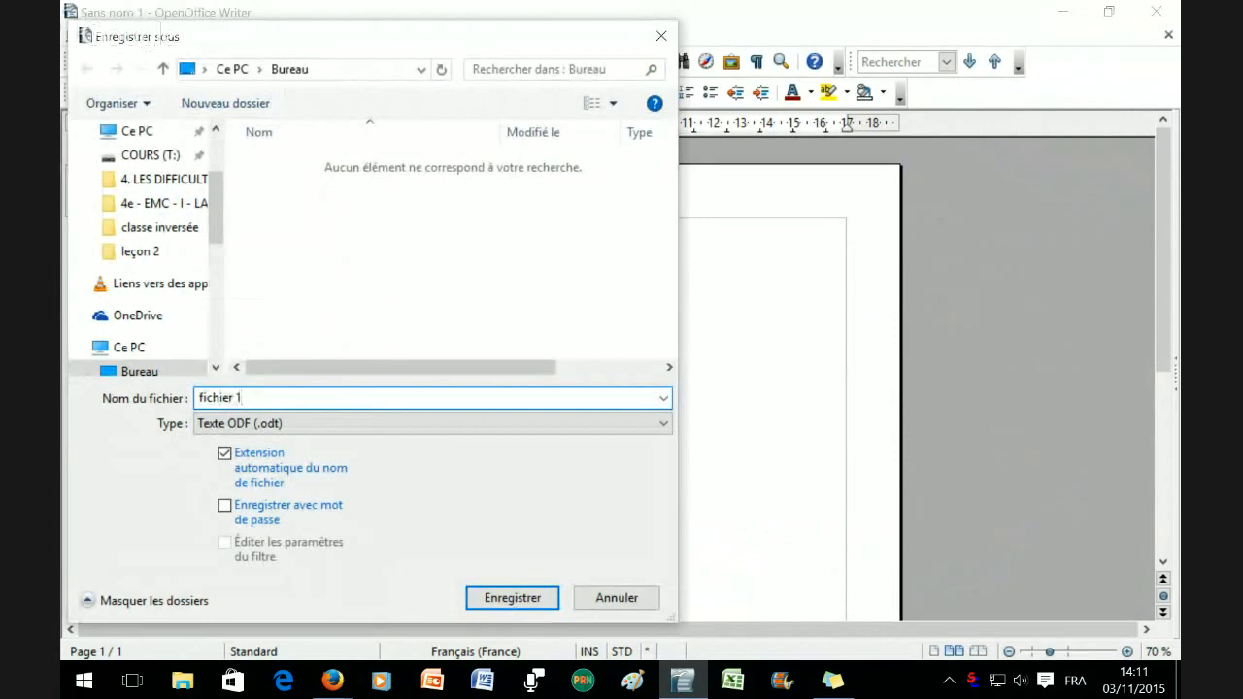
key(Return)
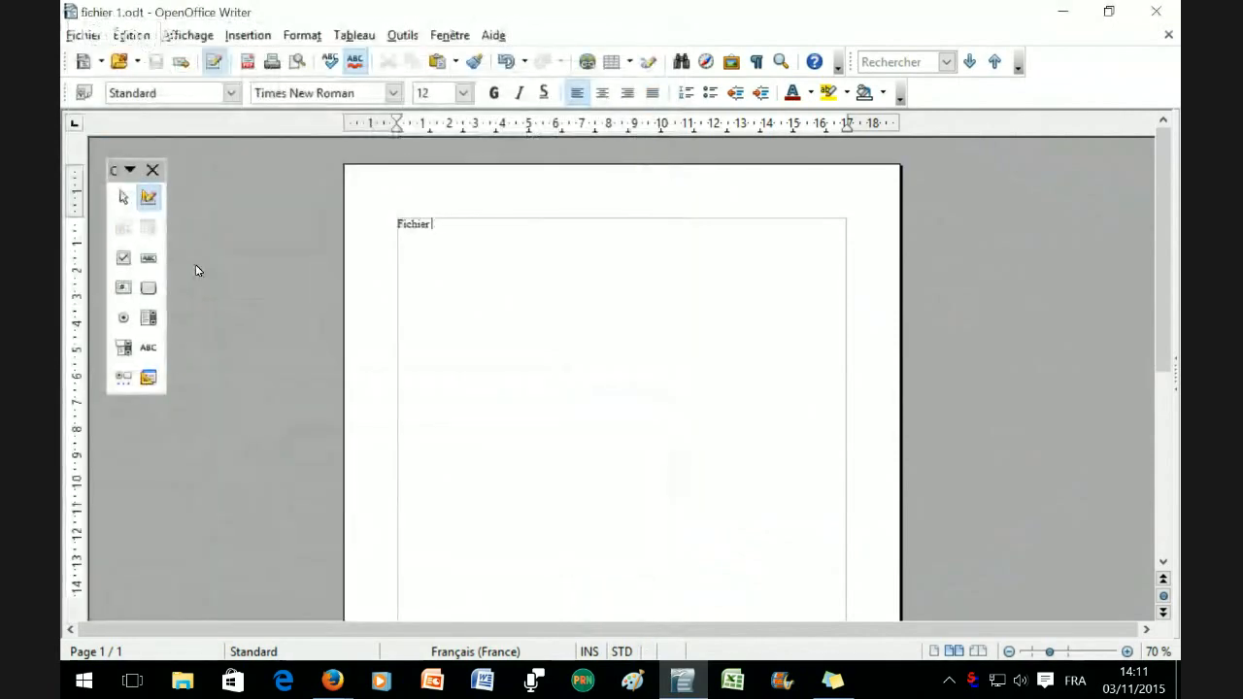
Step: Change the document's text to "Fichier 2", save it as a separate desktop file named "fichier 2", and close it
text(2)
click(85, 34)
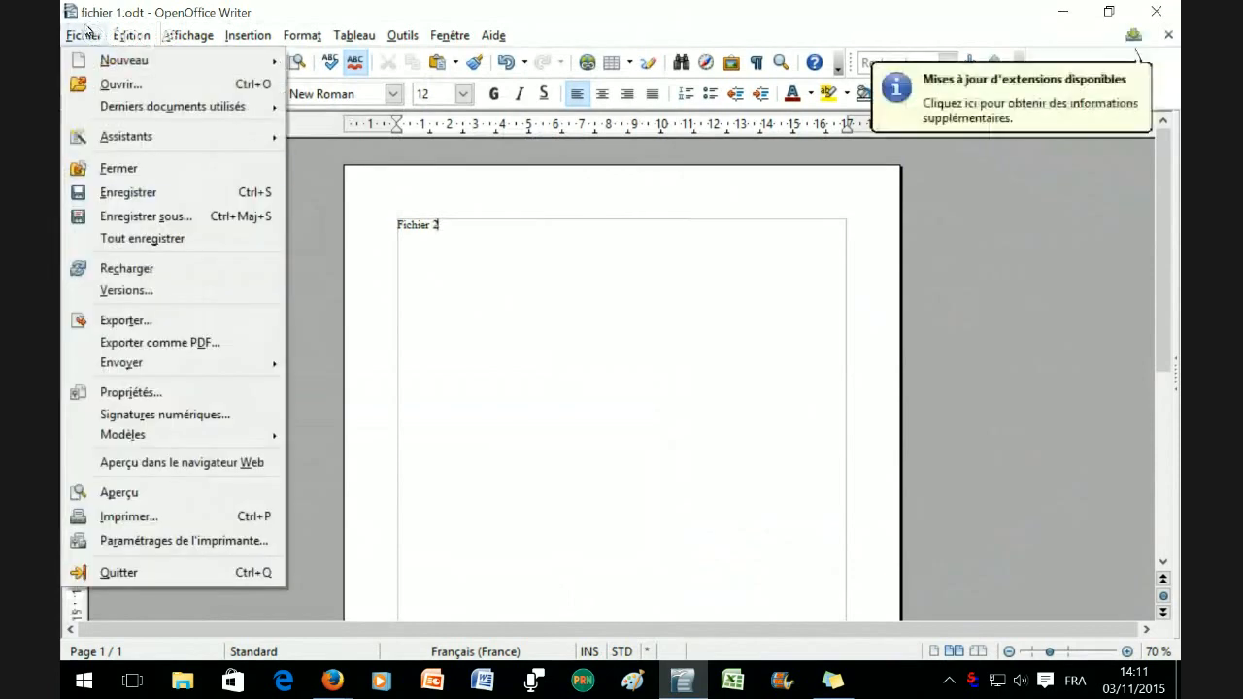
click(141, 216)
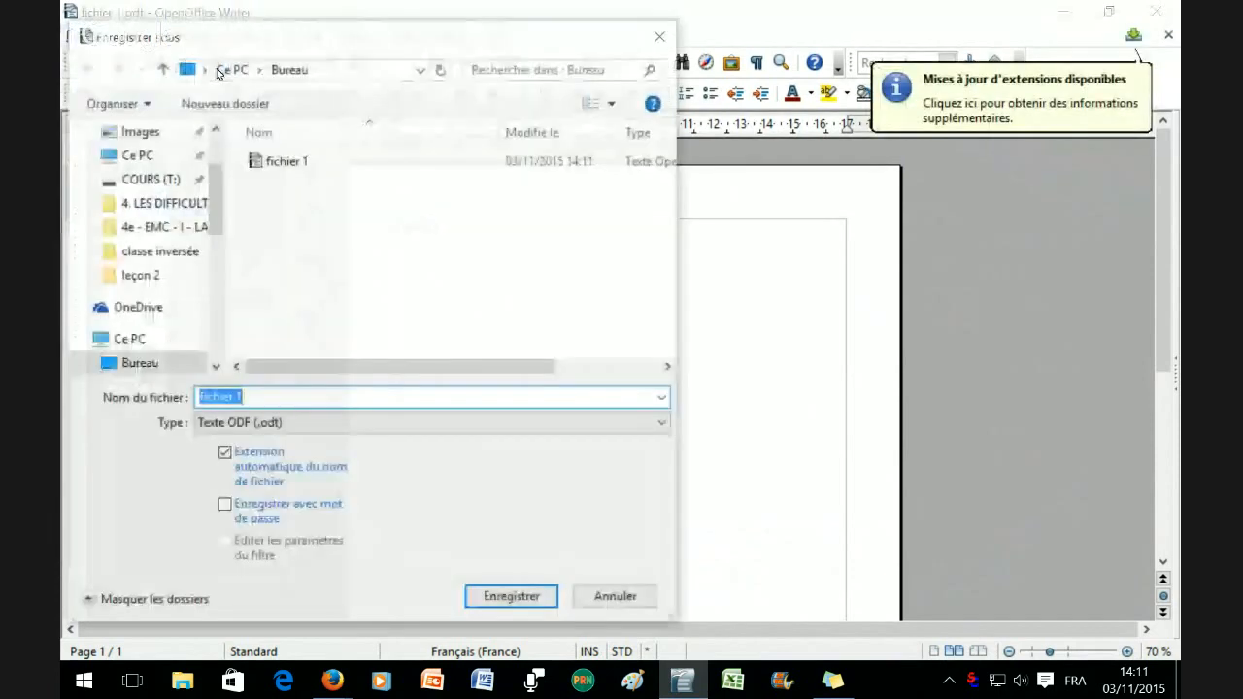
key(Right)
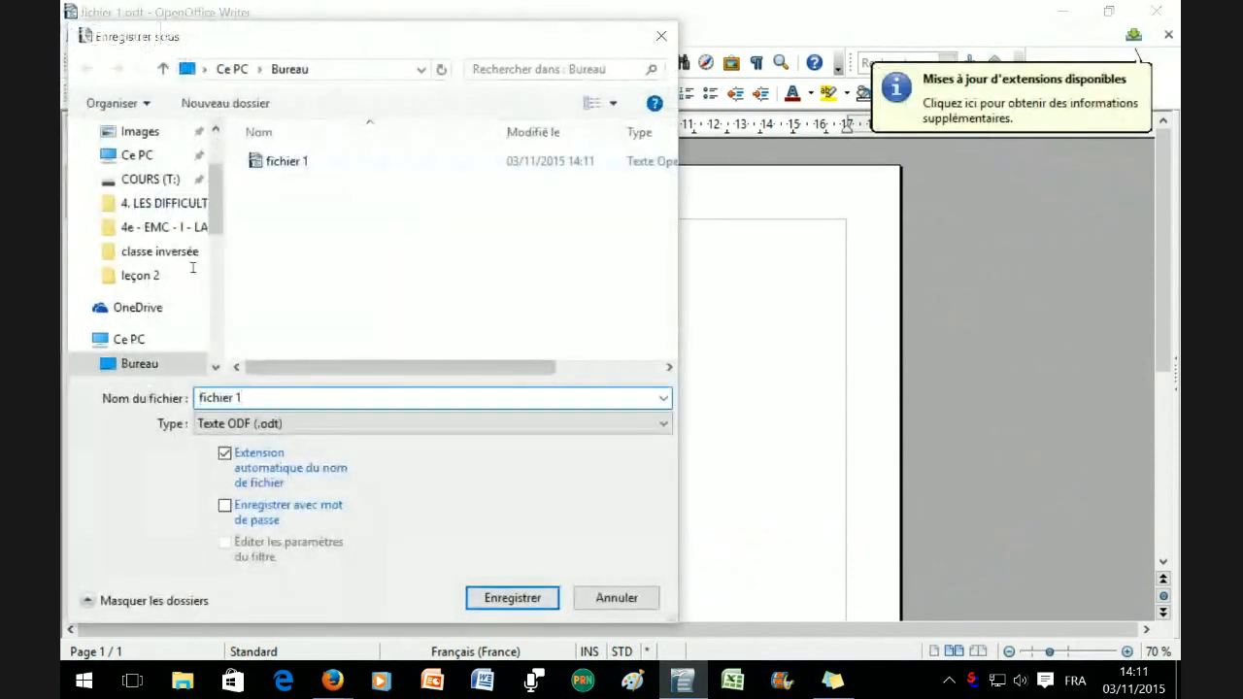
key(BackSpace)
text(2)
key(Return)
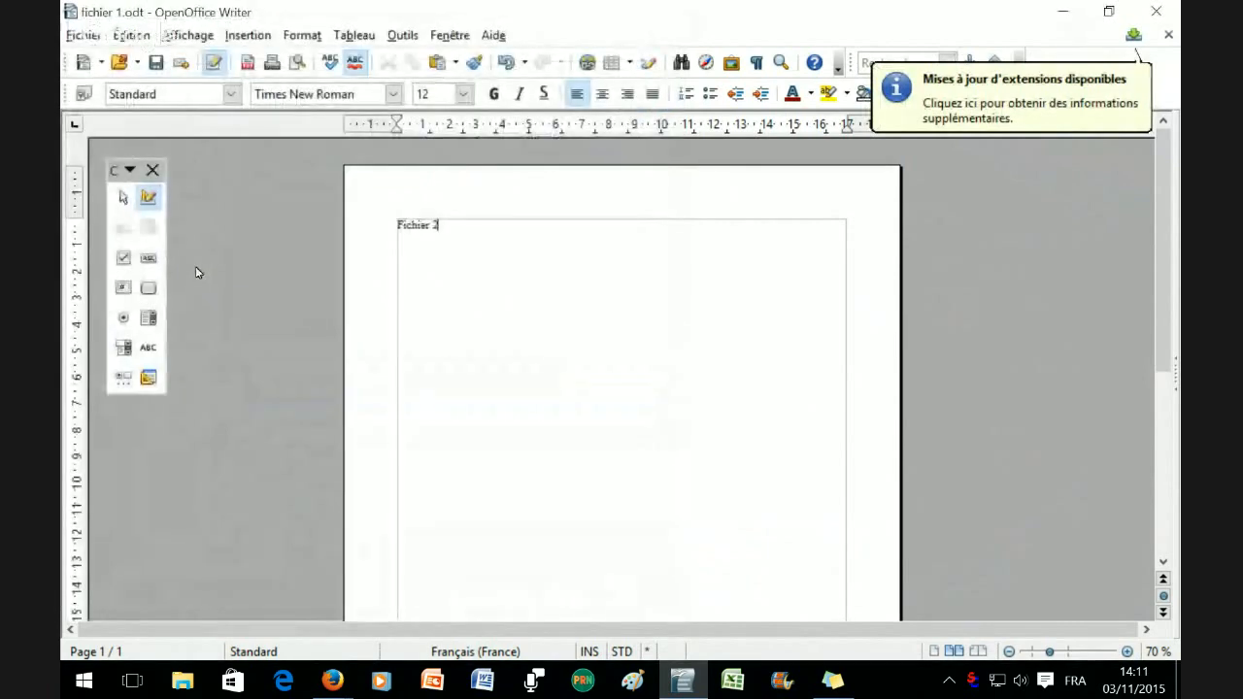
key(alt+F4)
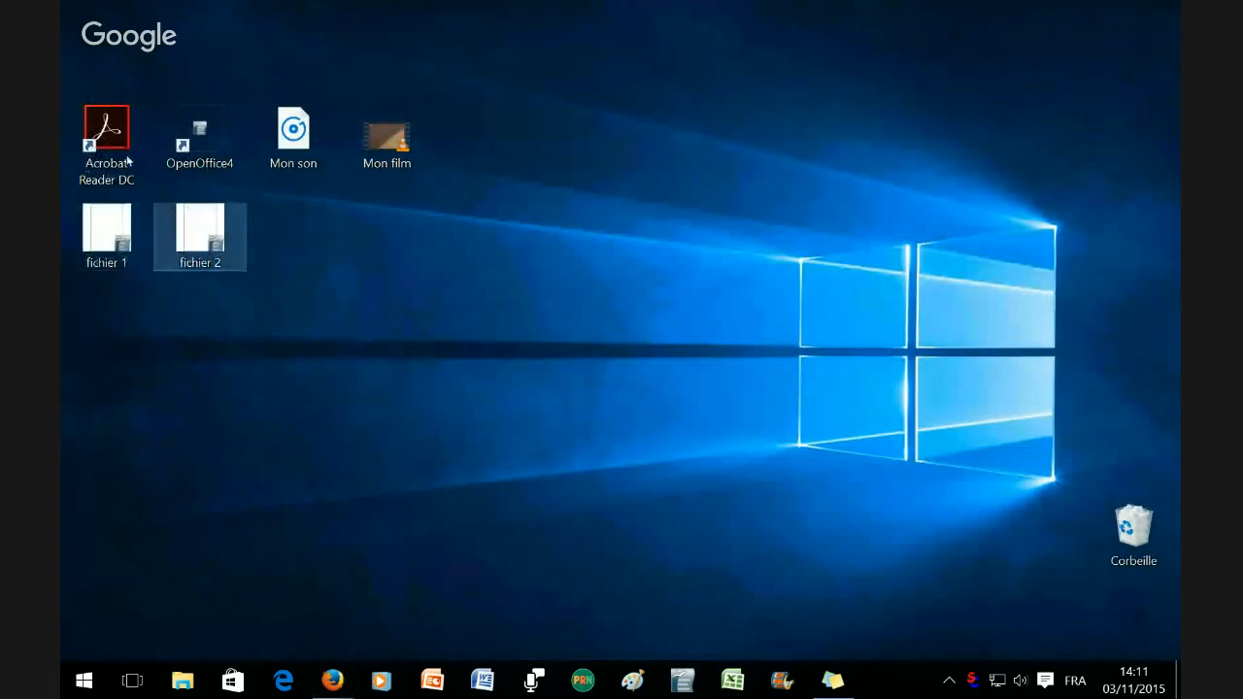
Step: Open "fichier 1" from the desktop, add blank lines to reach a second page, and write "page 2" there
double_click(107, 231)
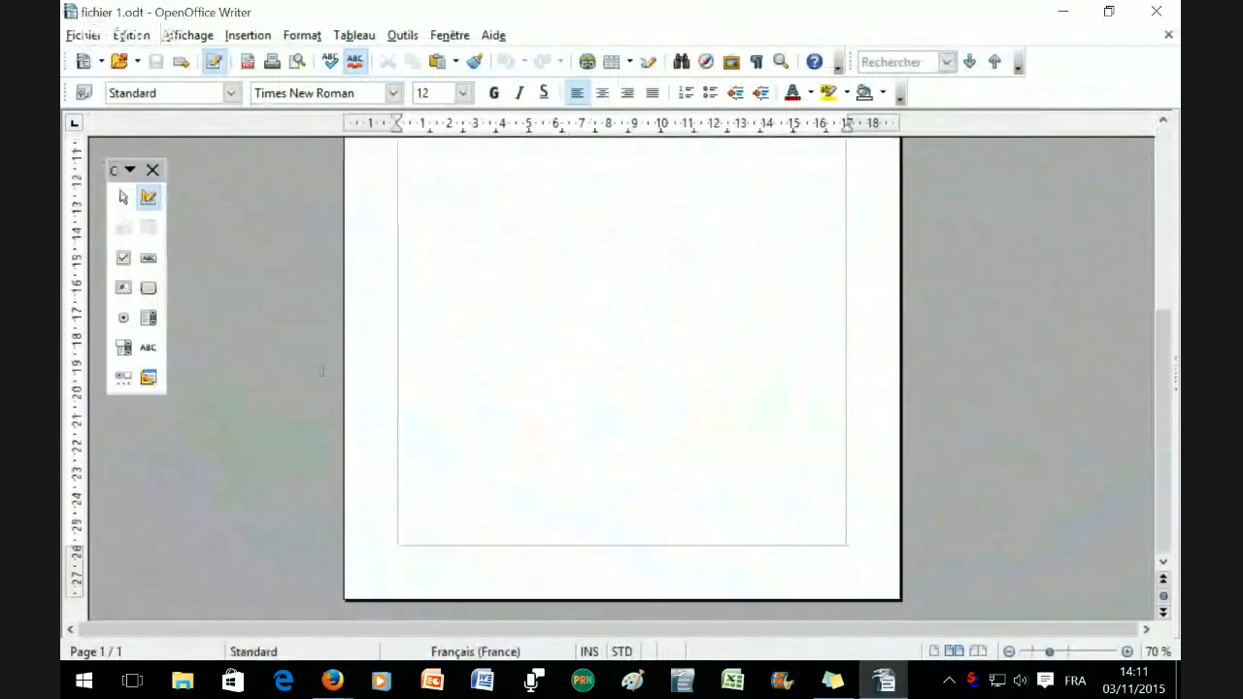
key(Return)
key(Return)
key(Return)
key(Return)
key(Return)
key(Return)
key(Return)
key(Return)
key(Return)
key(Return)
key(Return)
key(Return)
key(Return)
key(Return)
key(Return)
key(Return)
key(Return)
key(Return)
key(Return)
key(Return)
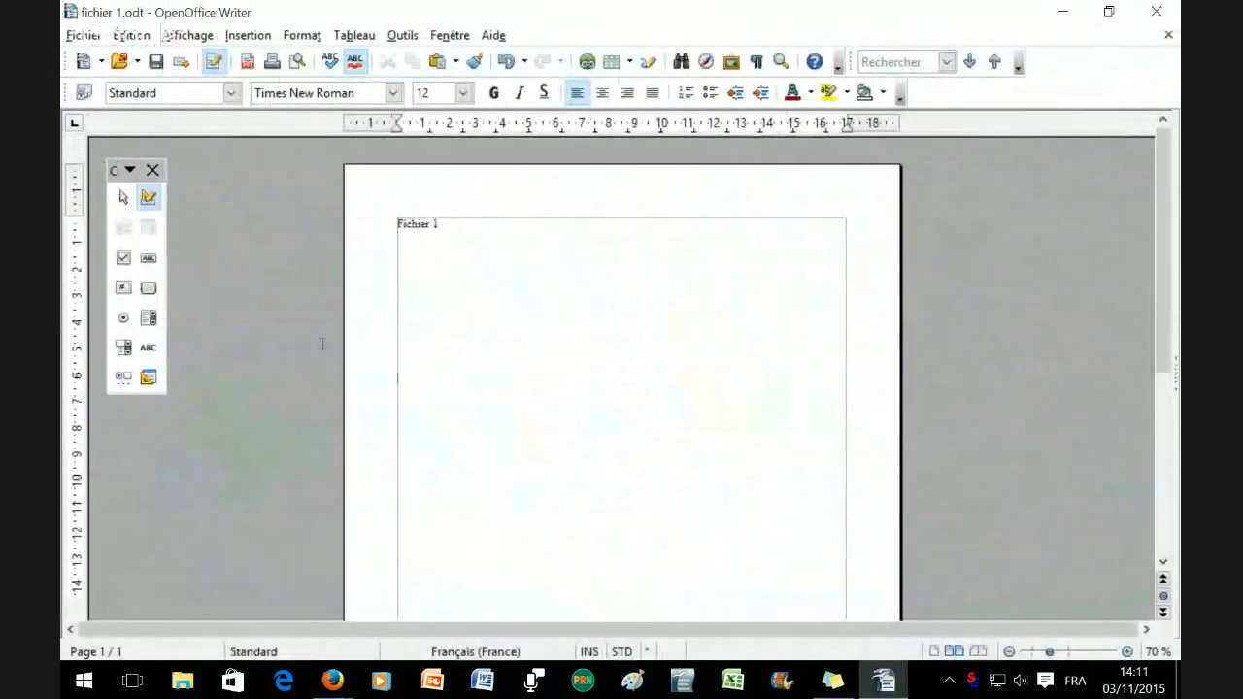
key(Return)
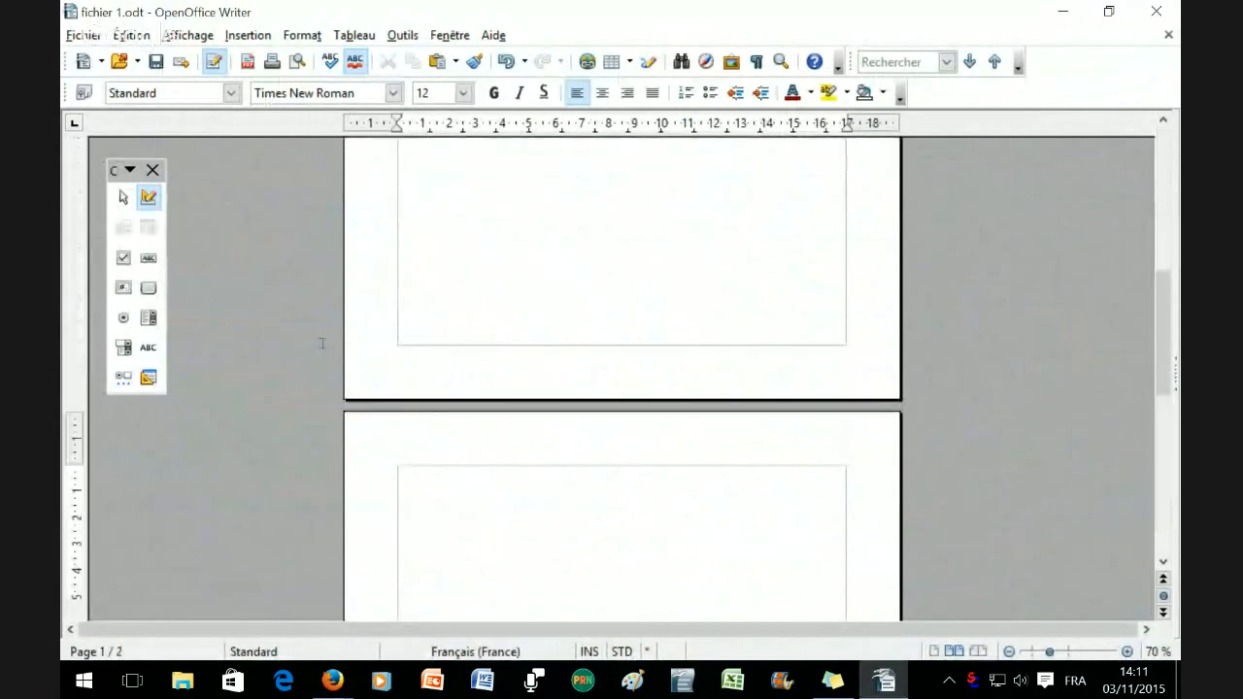
text(page 2)
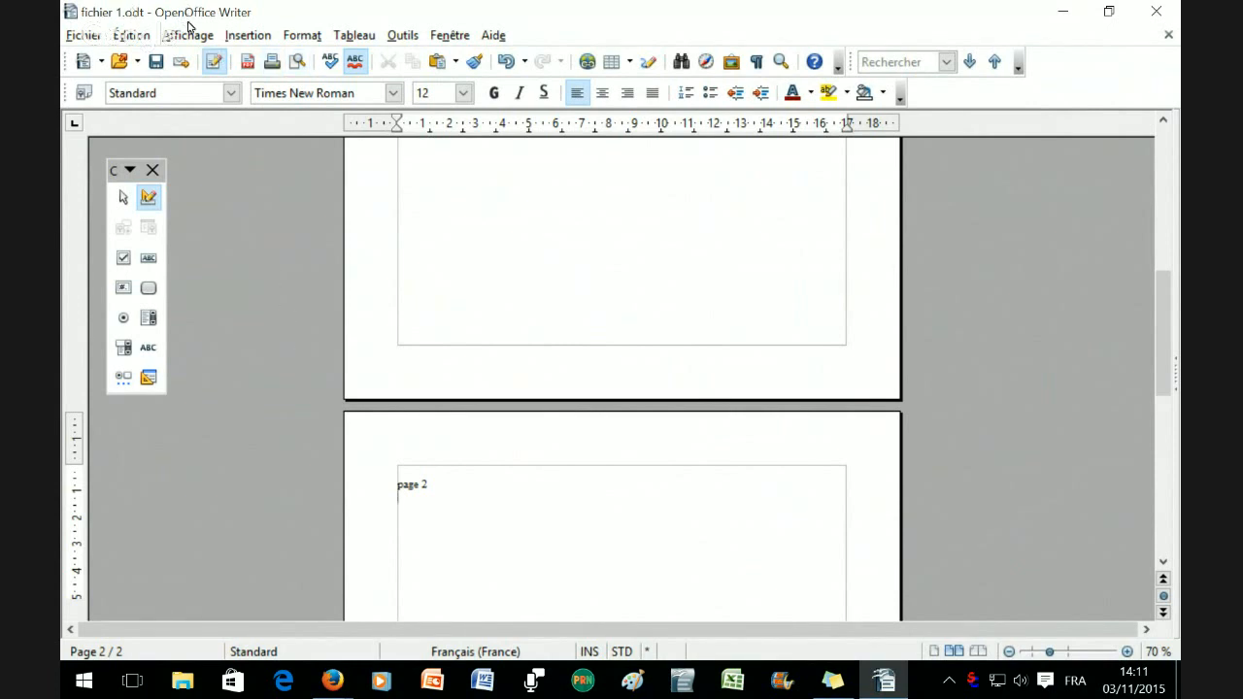
Step: Insert a section named Section1 with default options just below "page 2" on the second page
key(alt+i)
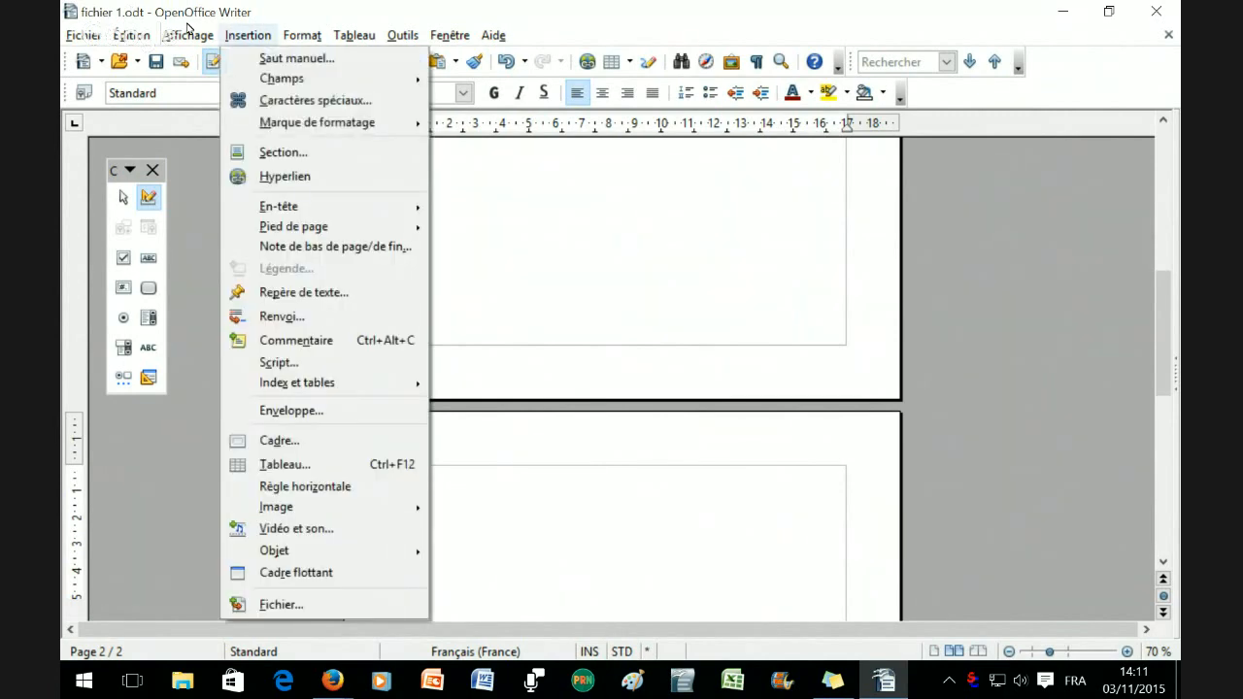
key(Down)
key(Down)
key(Down)
key(Down)
key(Down)
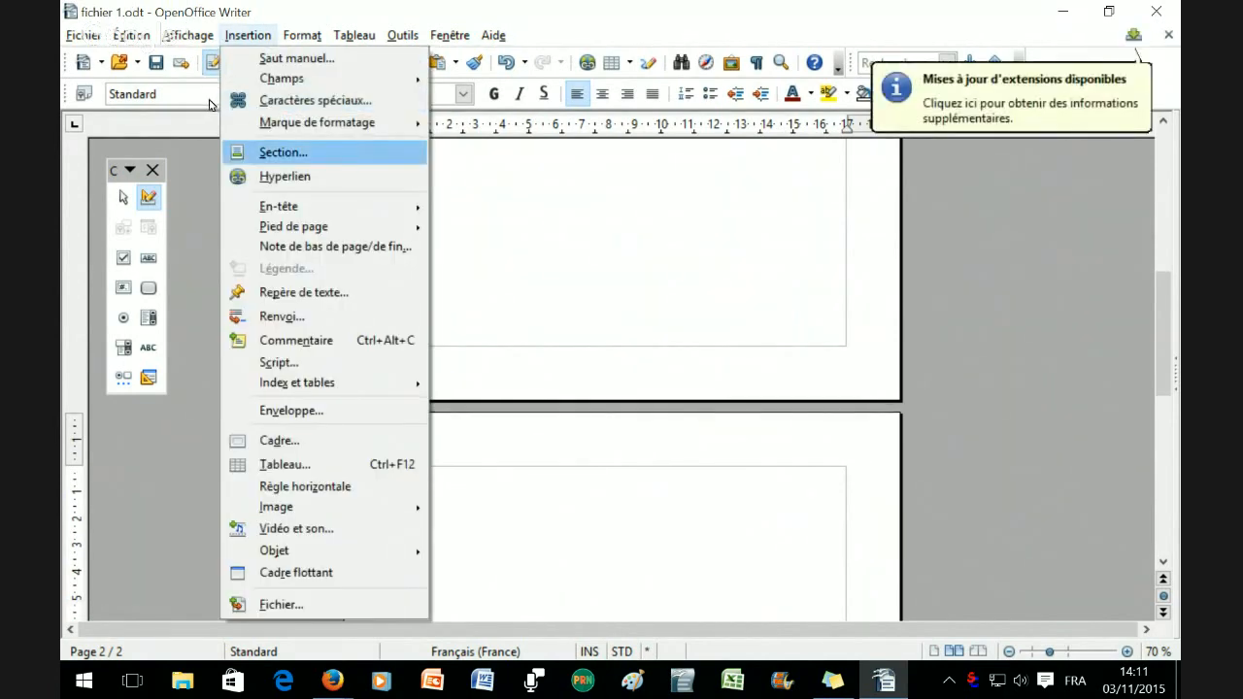
key(Return)
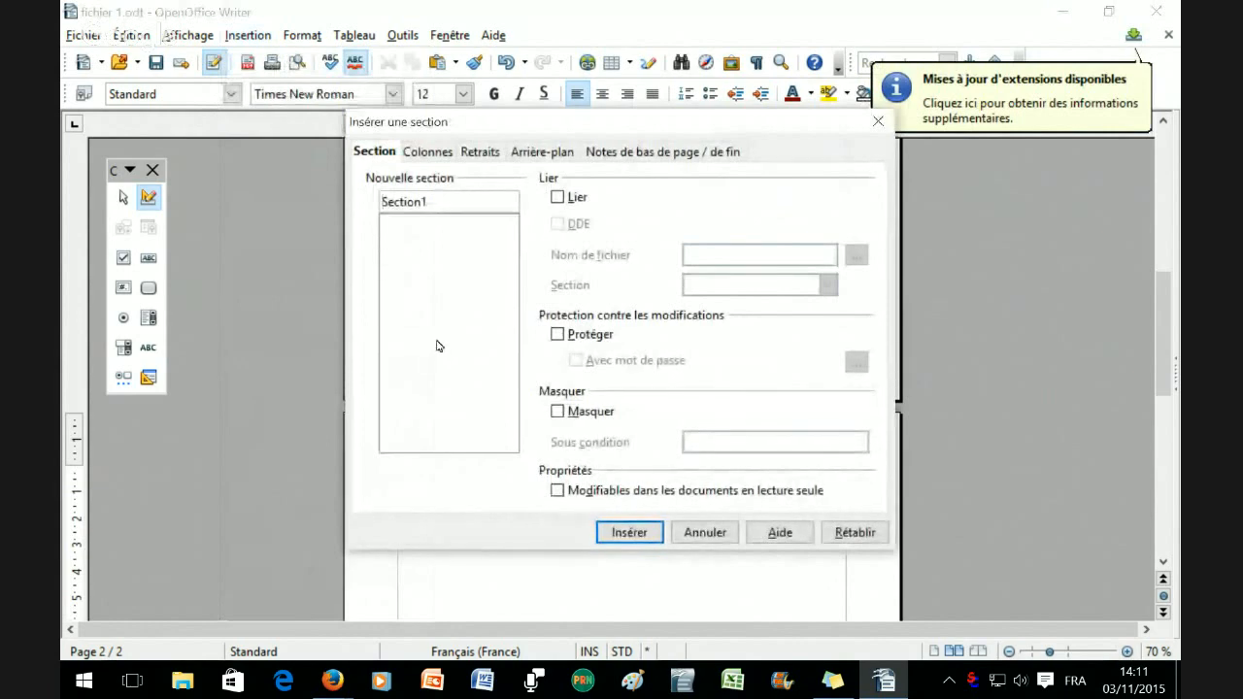
key(Return)
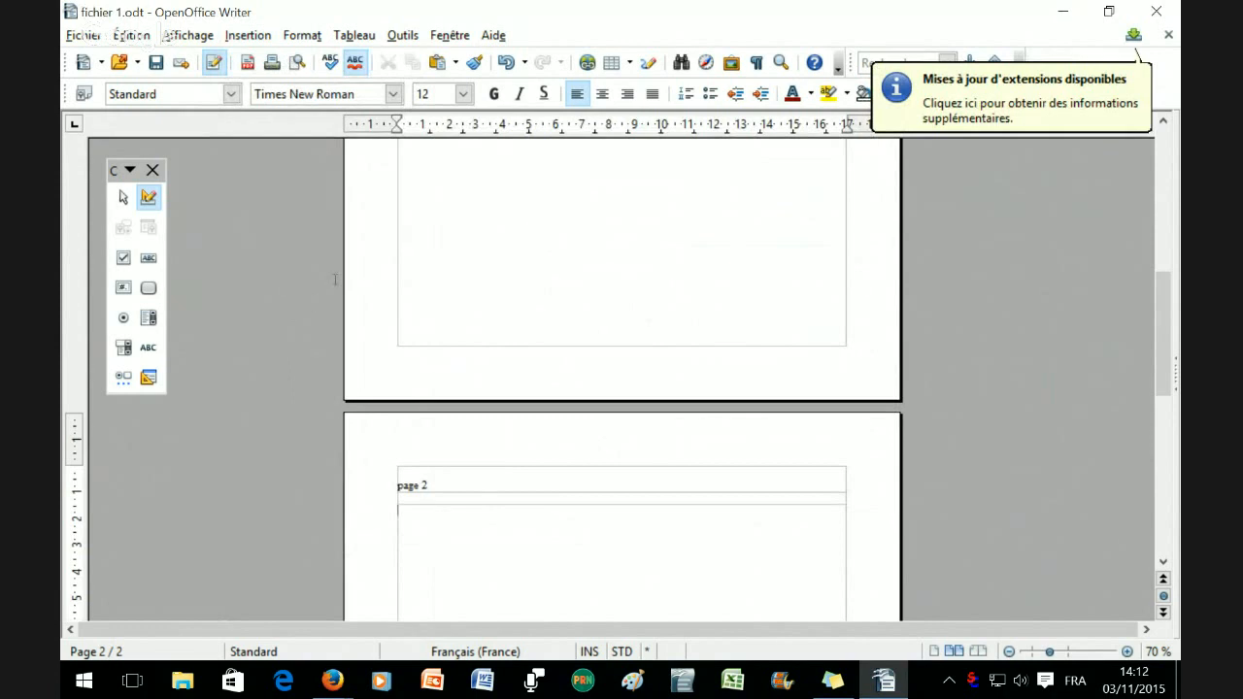
Step: Add the line "lien vers la page 2" below "Fichier 1" on the first page
scroll(335, 280, up, 10)
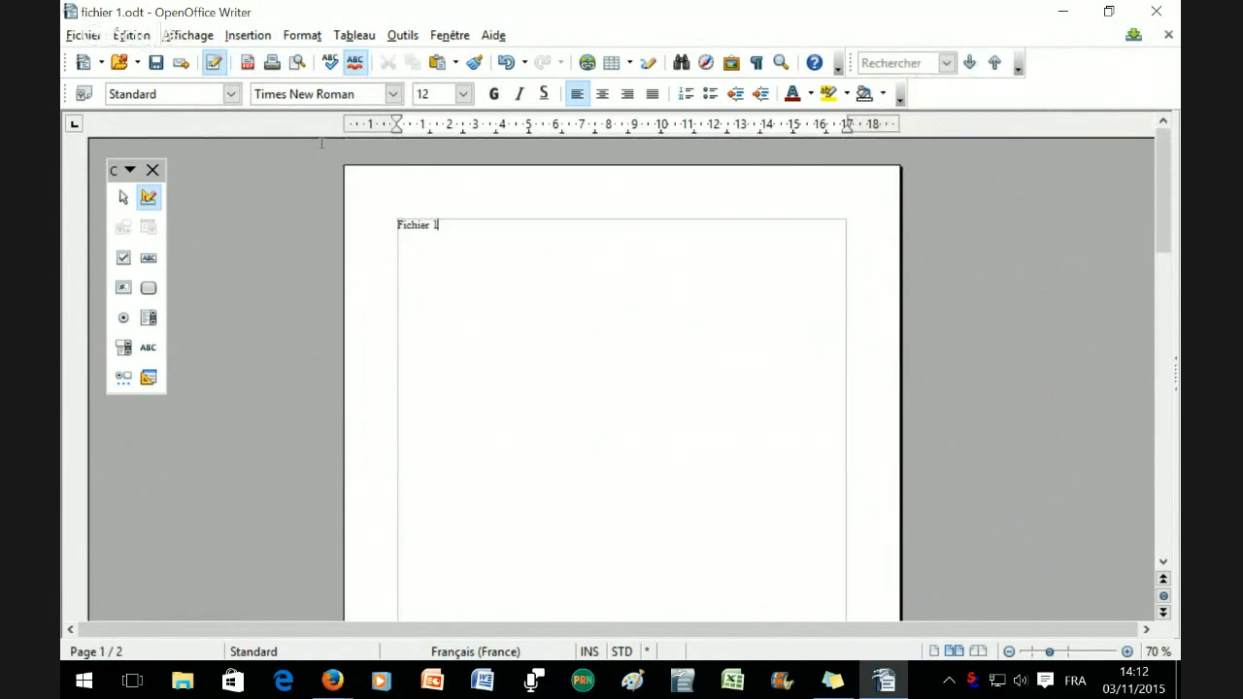
key(Return)
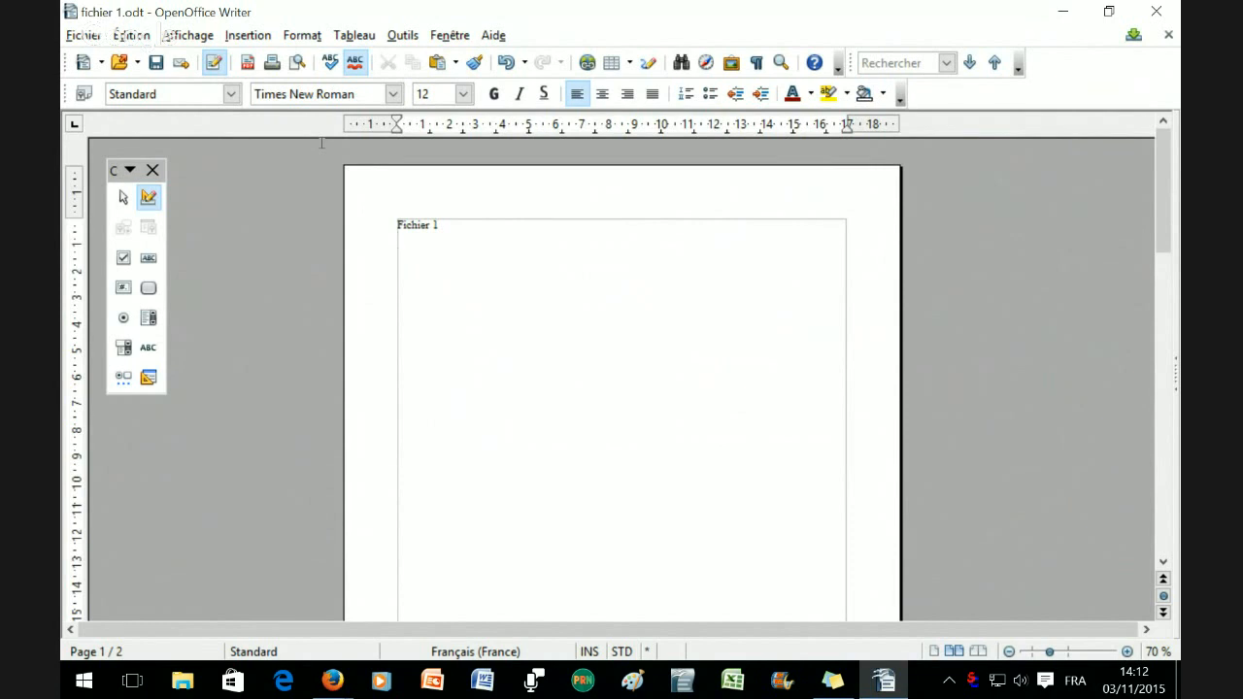
text(lien vers la page 2)
Step: Hyperlink the text "lien vers la page 2" to Section1 in the same document
key(ctrl+shift+Left)
key(ctrl+shift+Left)
key(ctrl+shift+Left)
key(ctrl+shift+Left)
key(ctrl+shift+Left)
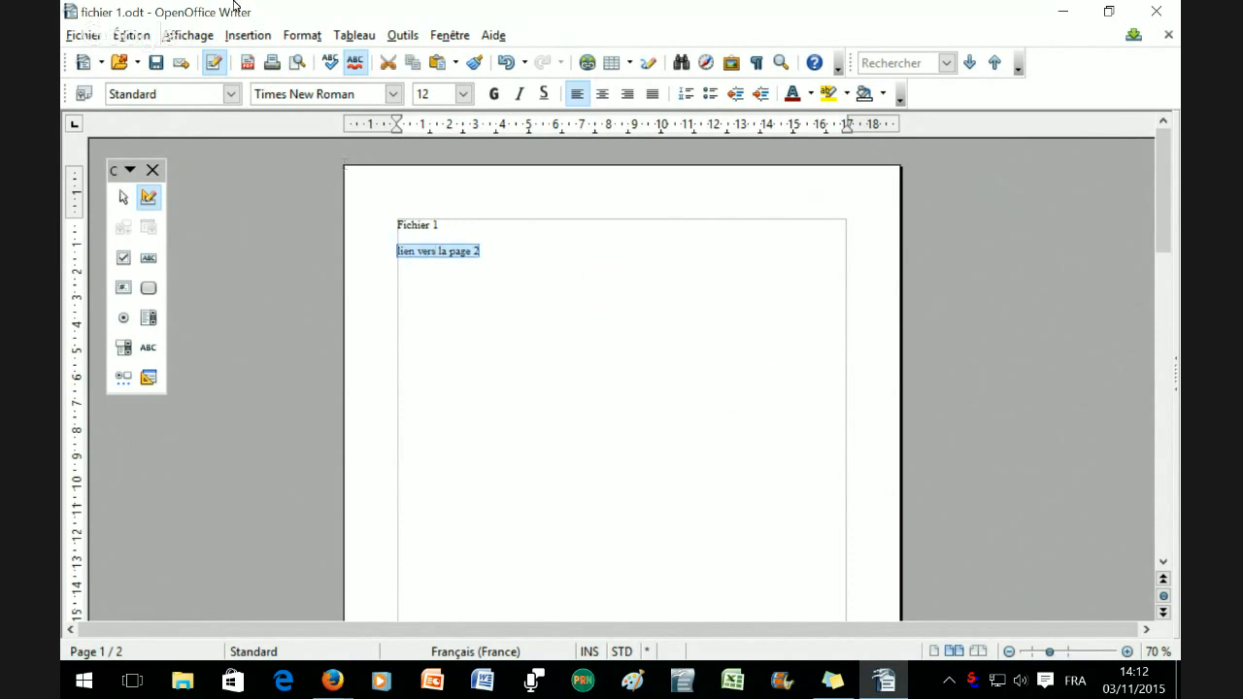
key(alt+i)
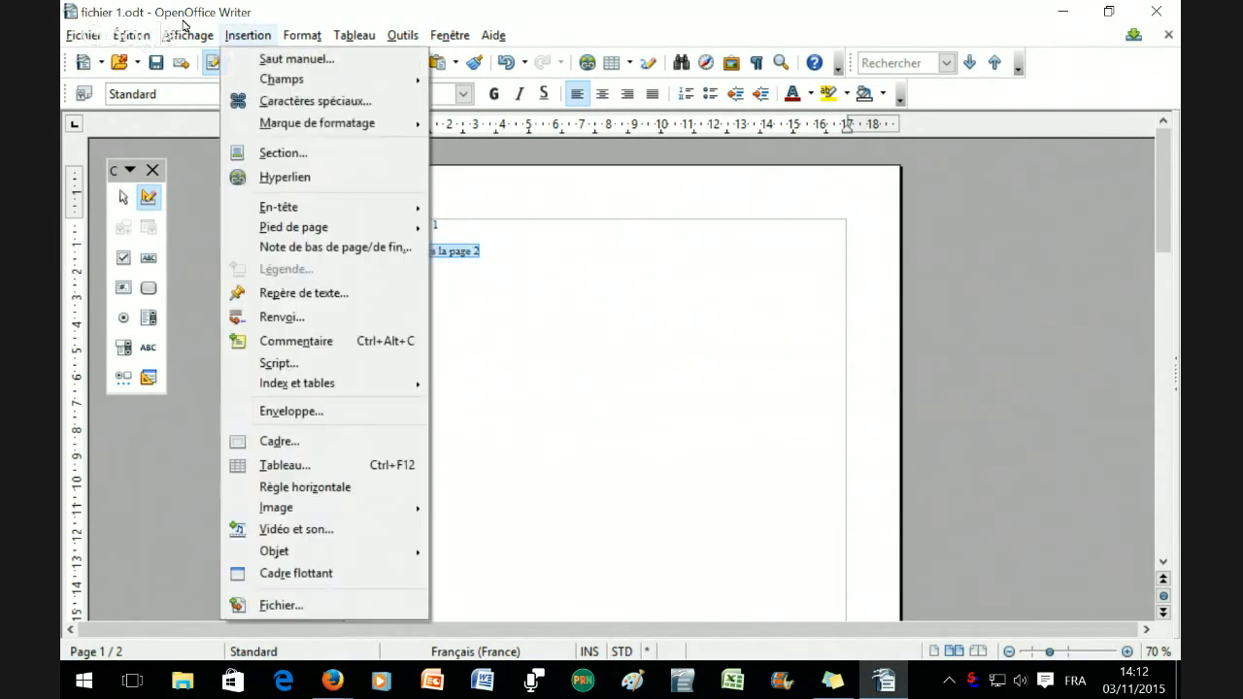
key(Down)
key(Down)
key(Down)
key(Down)
key(Down)
key(Down)
key(Return)
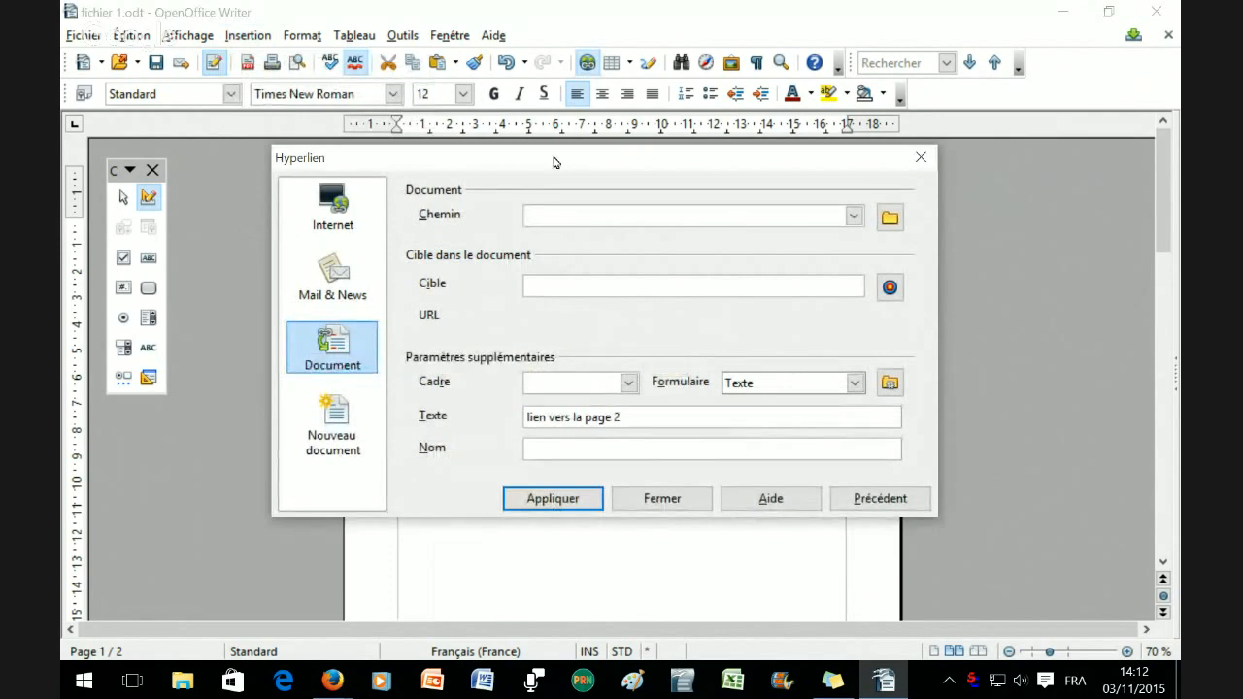
key(Tab)
key(Tab)
key(Tab)
key(Return)
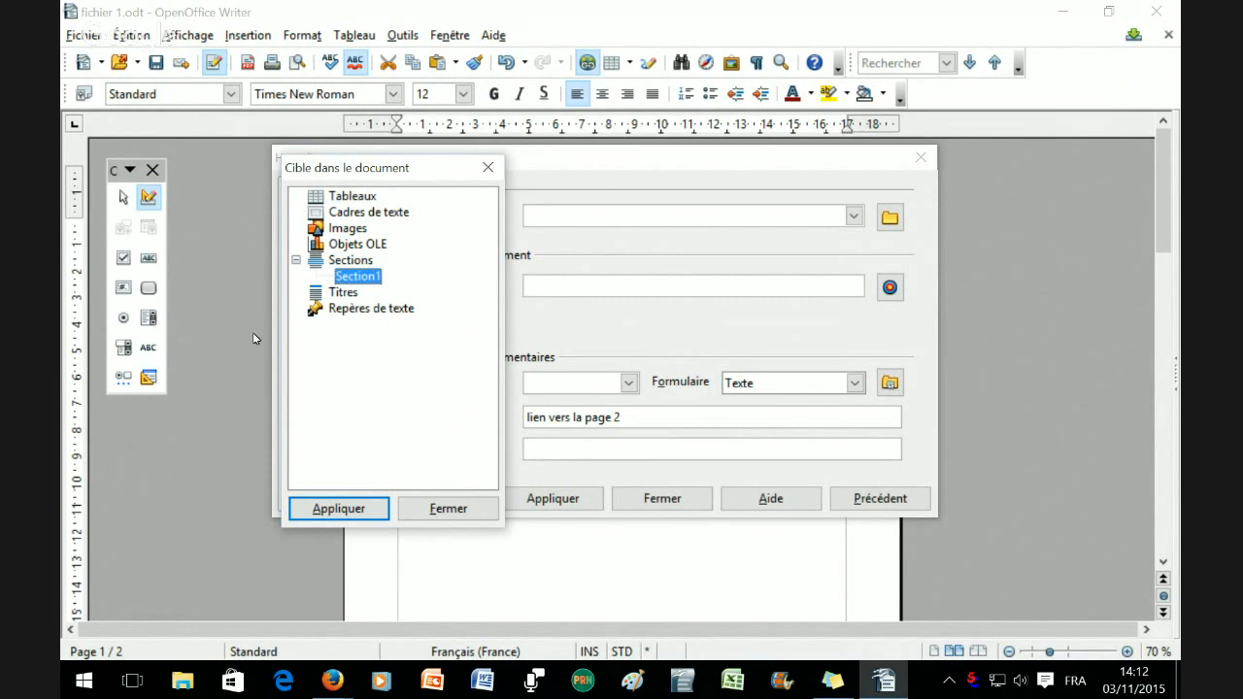
key(Return)
key(Escape)
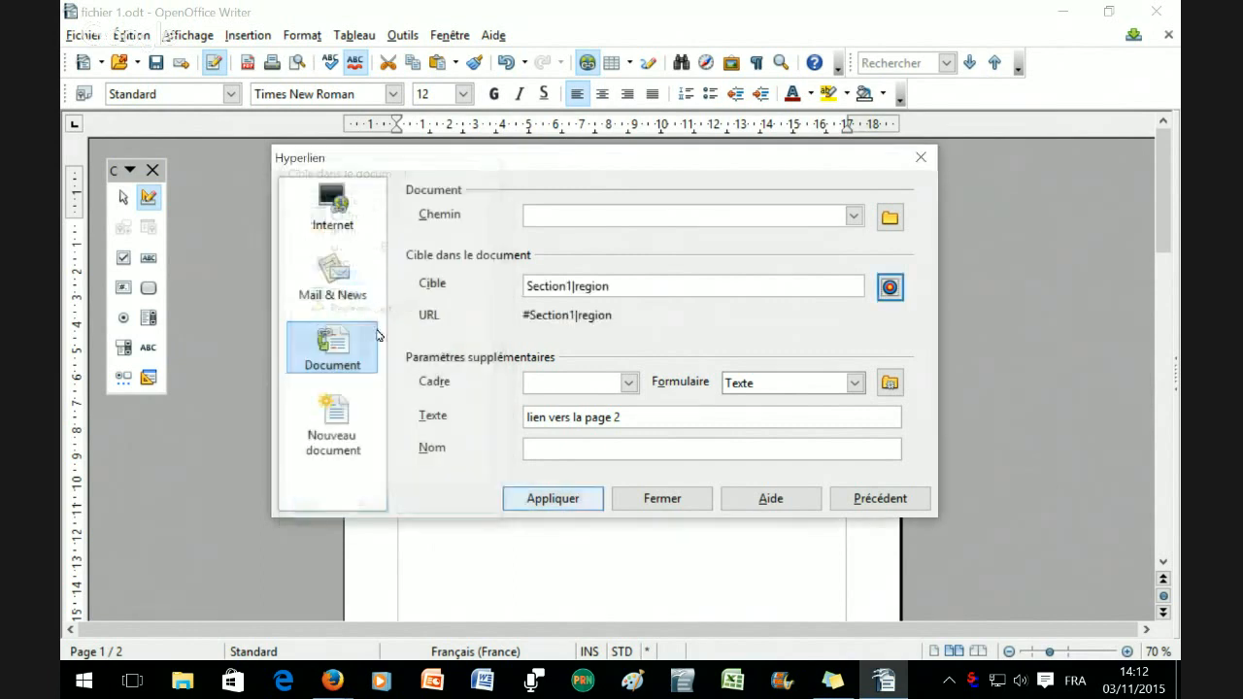
key(Return)
key(Tab)
key(Return)
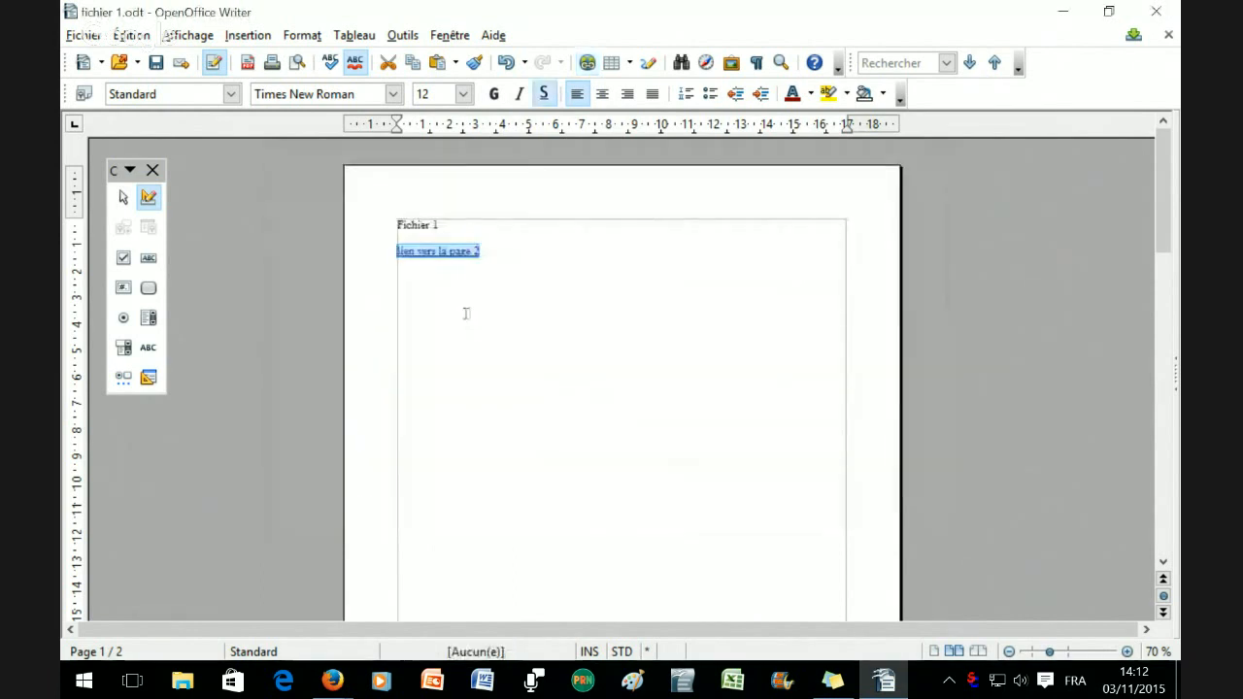
click(467, 330)
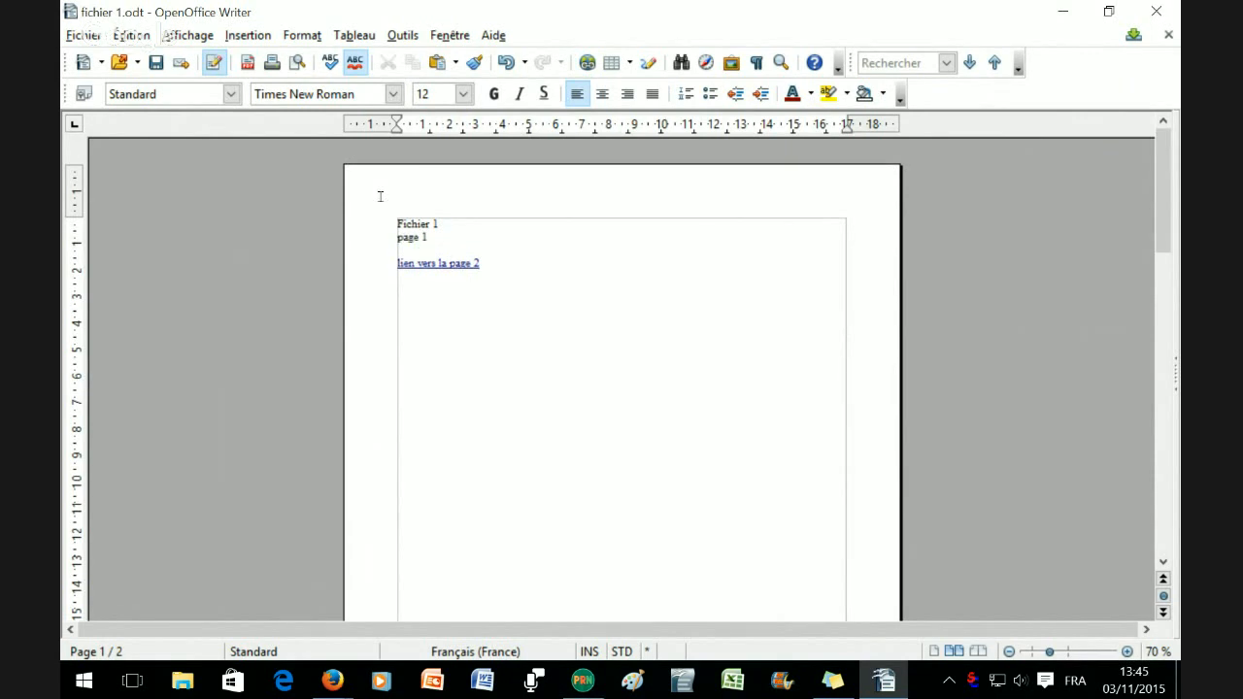
Step: Add the line "lien vers le fichier 2" below the first link and hyperlink it to the desktop document "fichier 2"
text(lien vers le fichier 2)
key(ctrl+shift+Left)
key(ctrl+shift+Left)
key(ctrl+shift+Left)
key(ctrl+shift+Left)
key(ctrl+shift+Left)
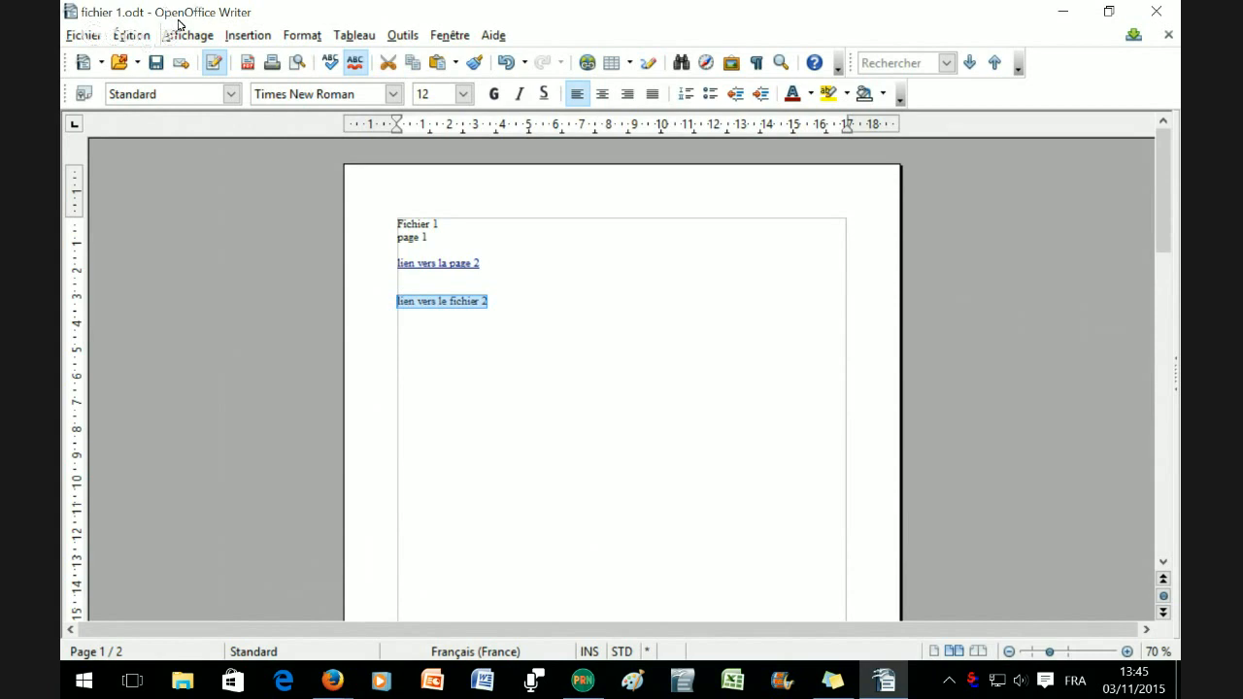
key(alt+i)
click(289, 176)
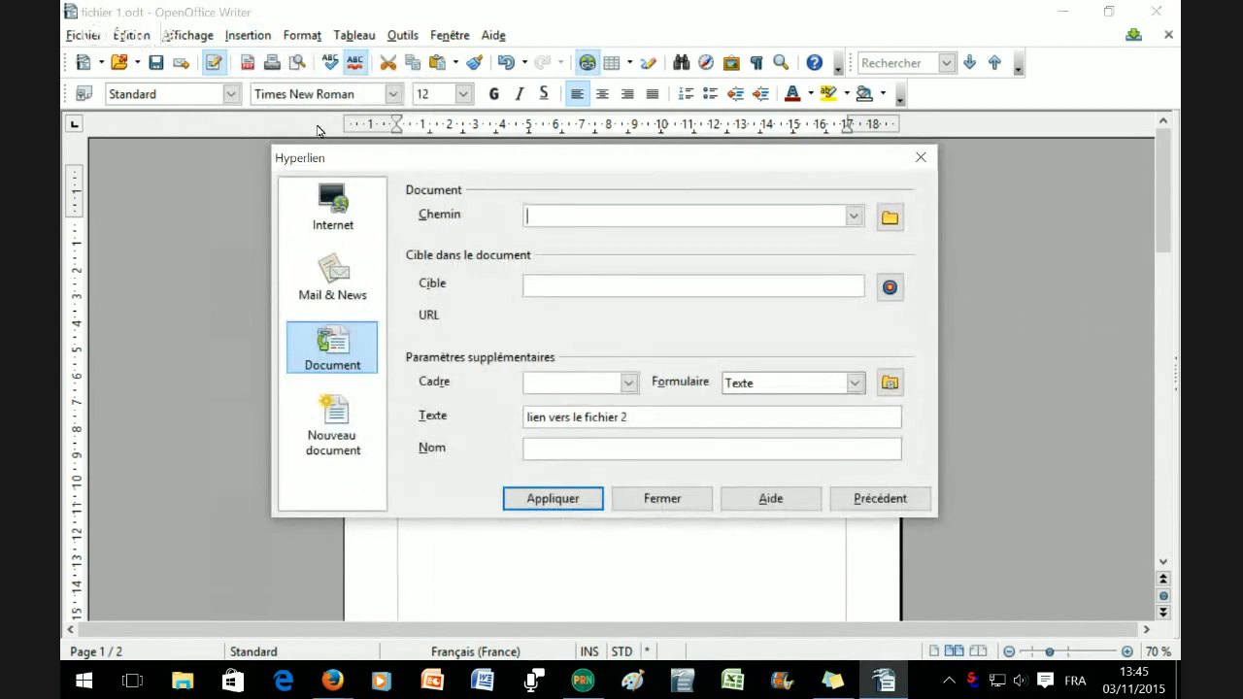
click(890, 217)
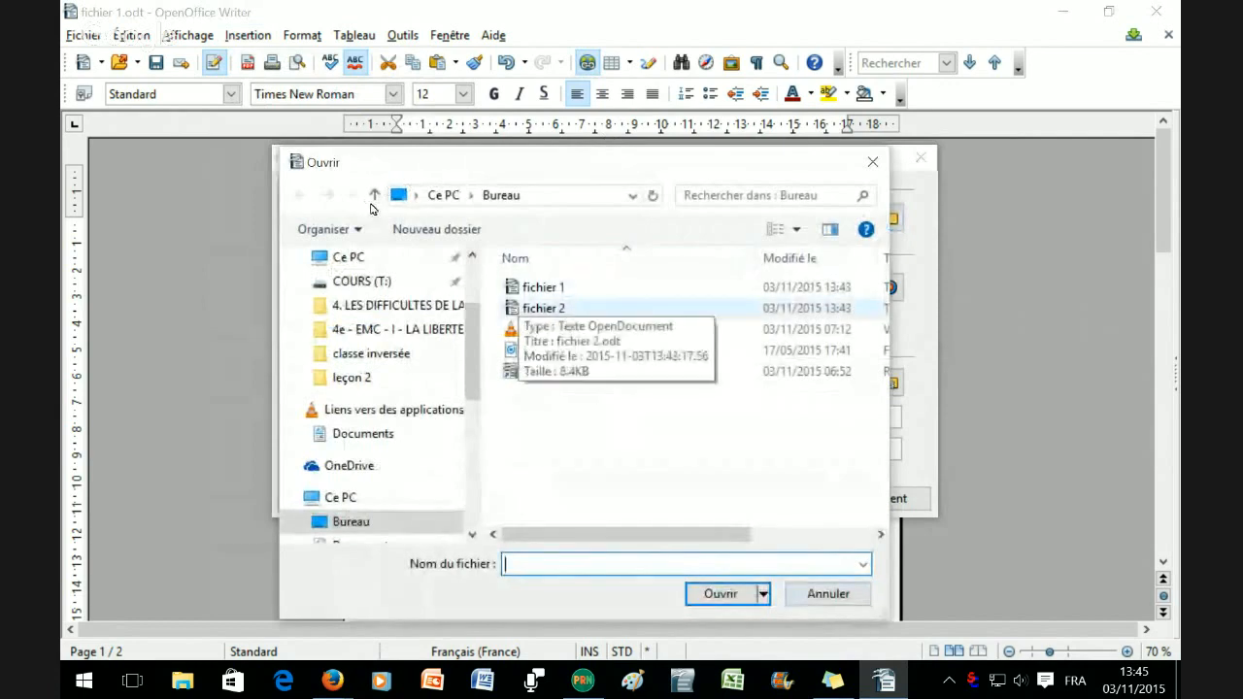
double_click(544, 308)
click(553, 498)
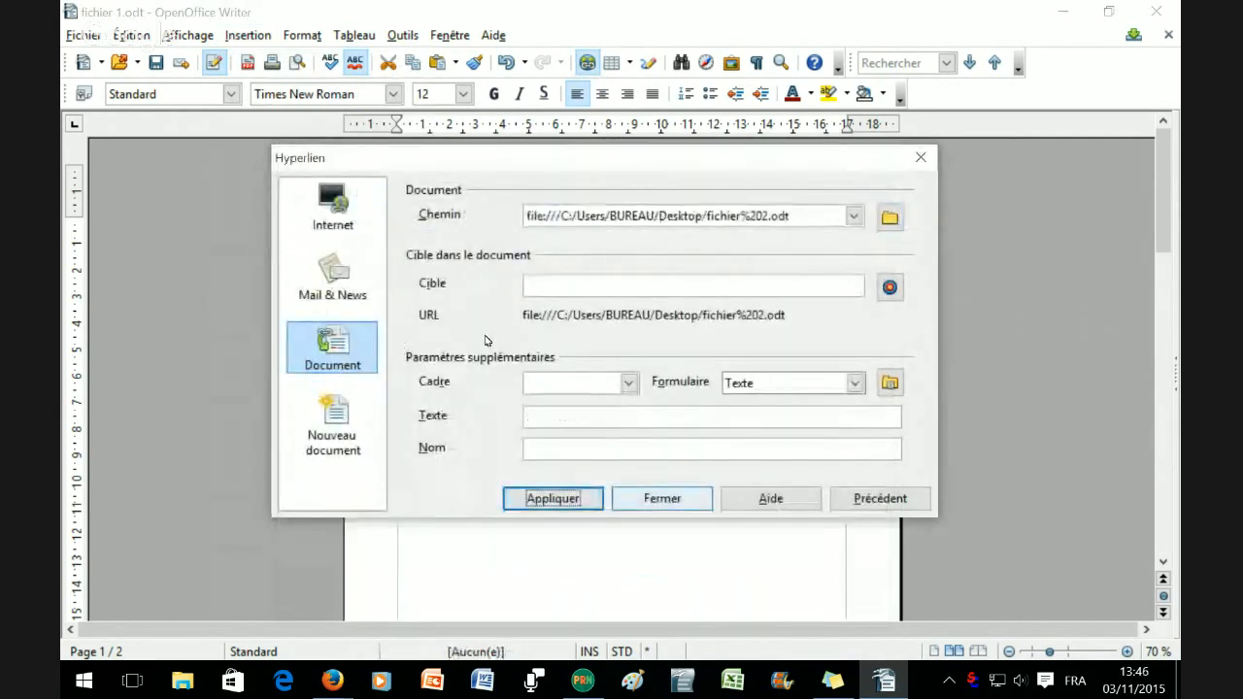
click(662, 498)
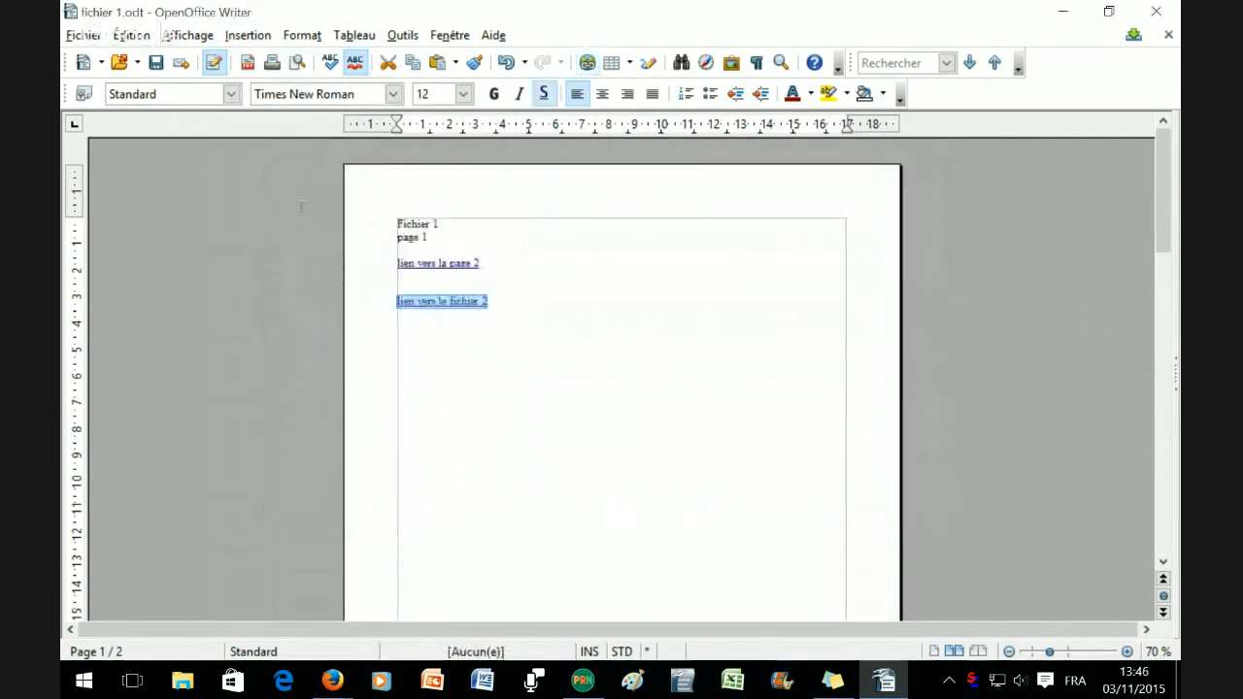
click(437, 325)
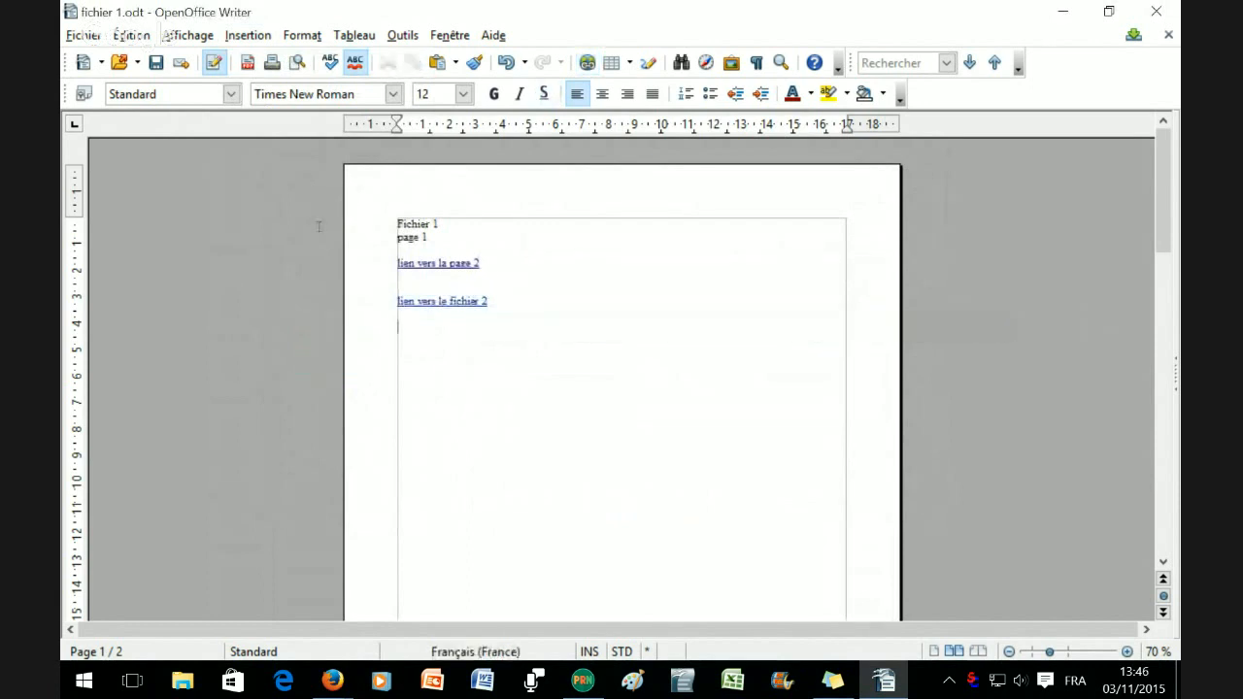
Step: Add the line "lien vers google" below the link to fichier 2 and select its text
key(Return)
text(lien vers google)
key(shift+Down)
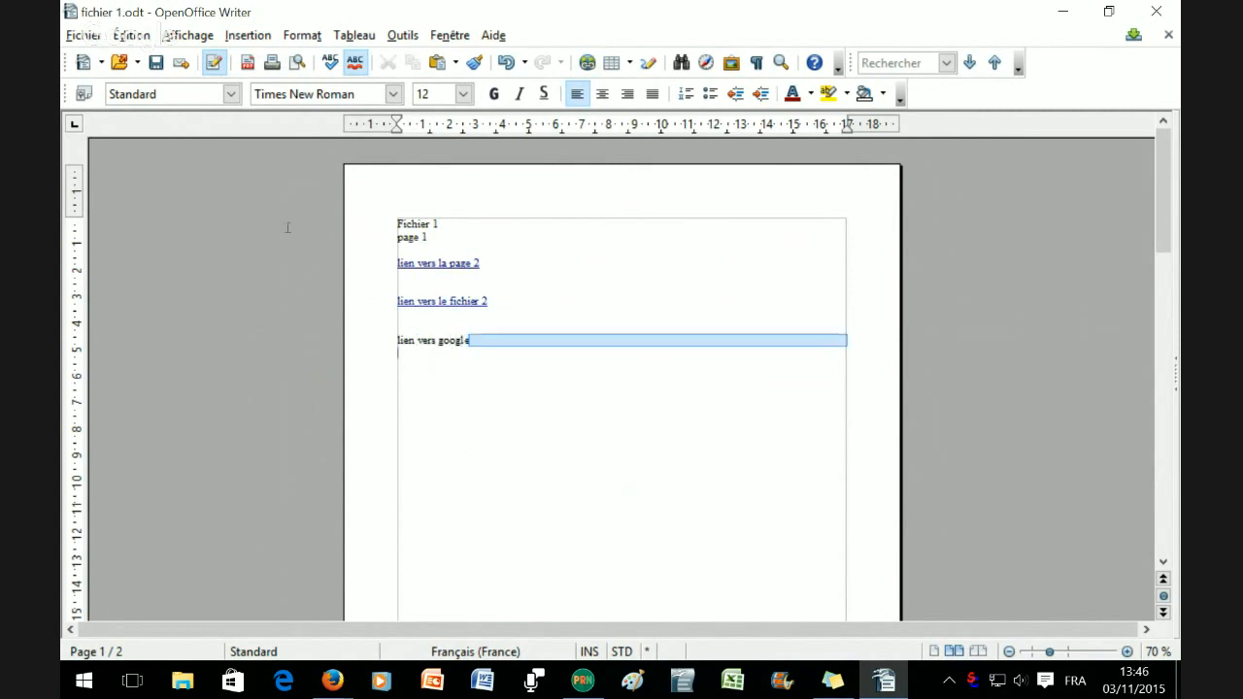
key(shift+Up)
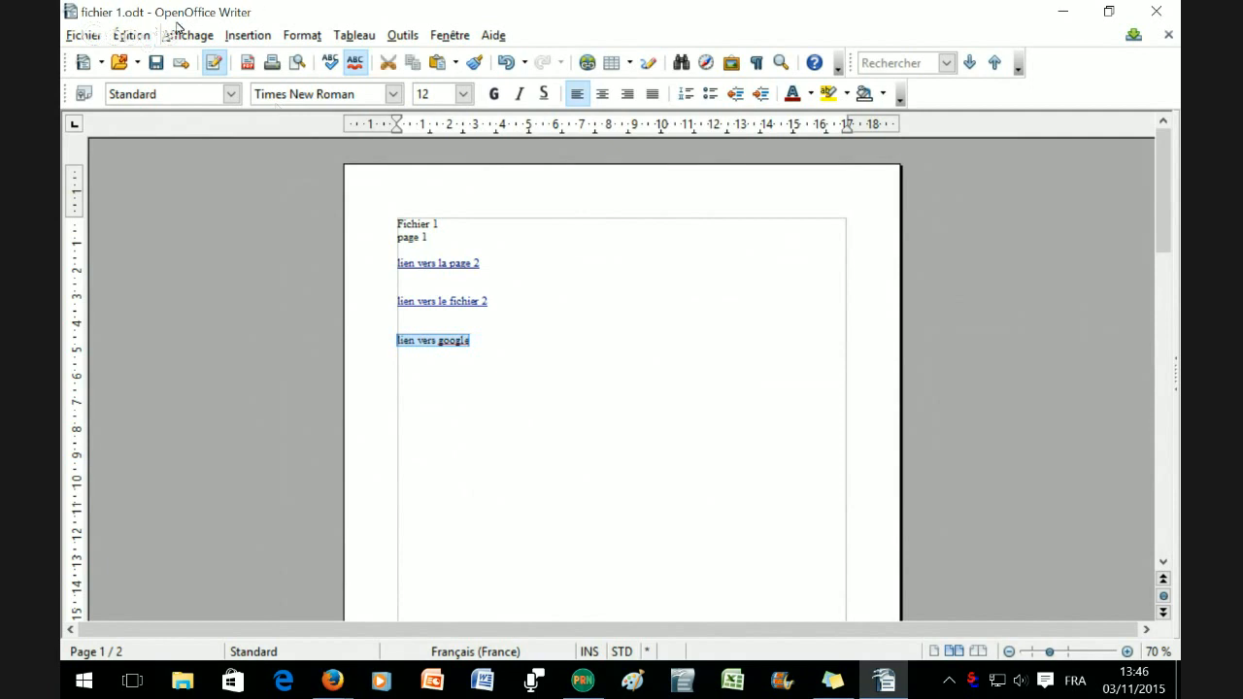
click(248, 35)
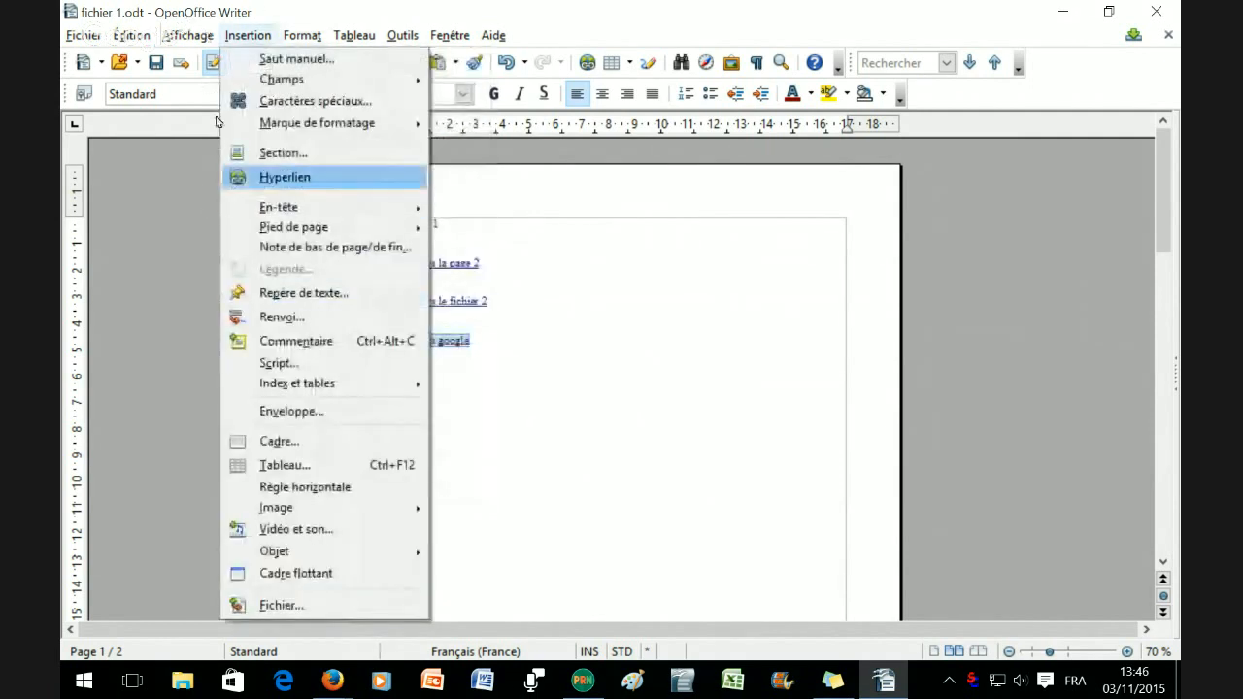
click(281, 177)
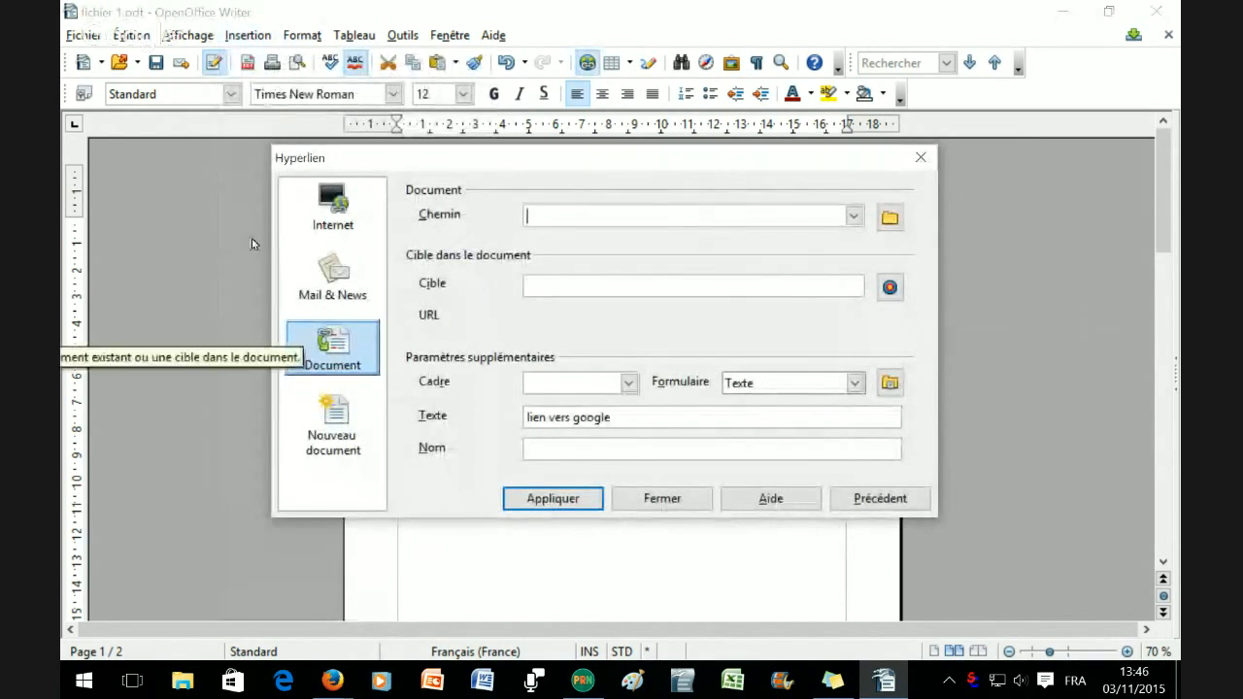
click(332, 207)
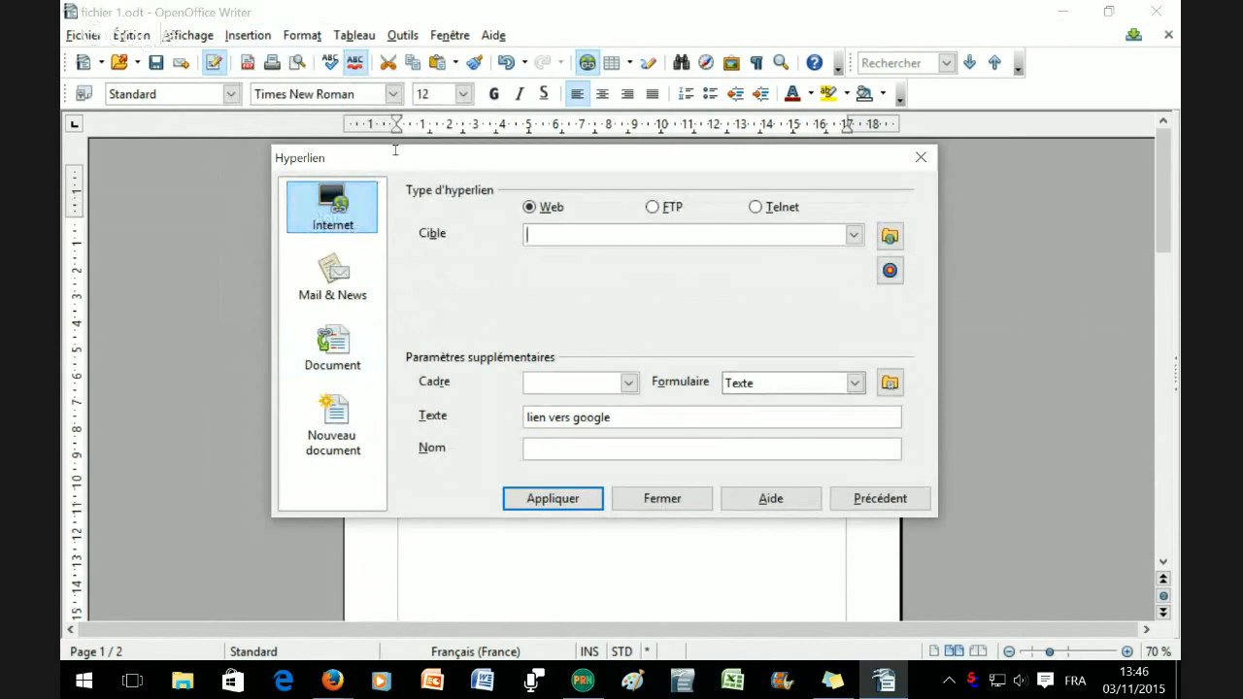
text(www,google.fr)
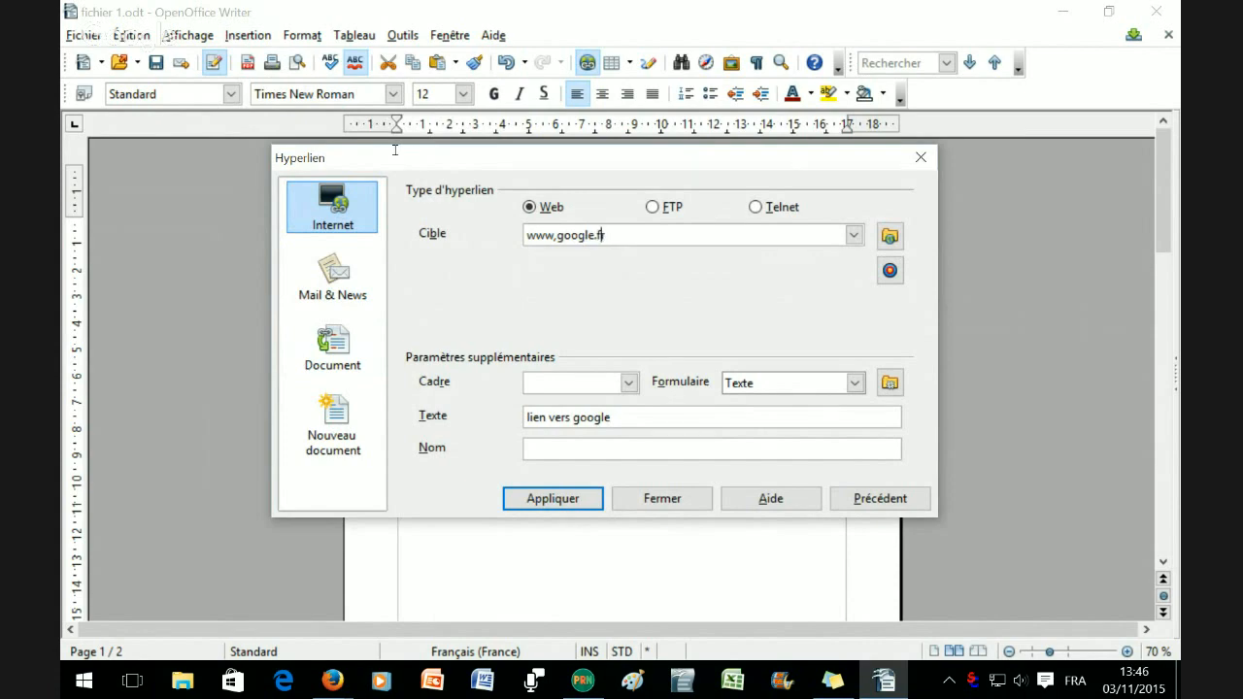
key(Left)
key(Left)
key(Left)
key(Left)
key(Left)
key(Left)
key(Left)
key(Left)
key(Left)
key(BackSpace)
text(.)
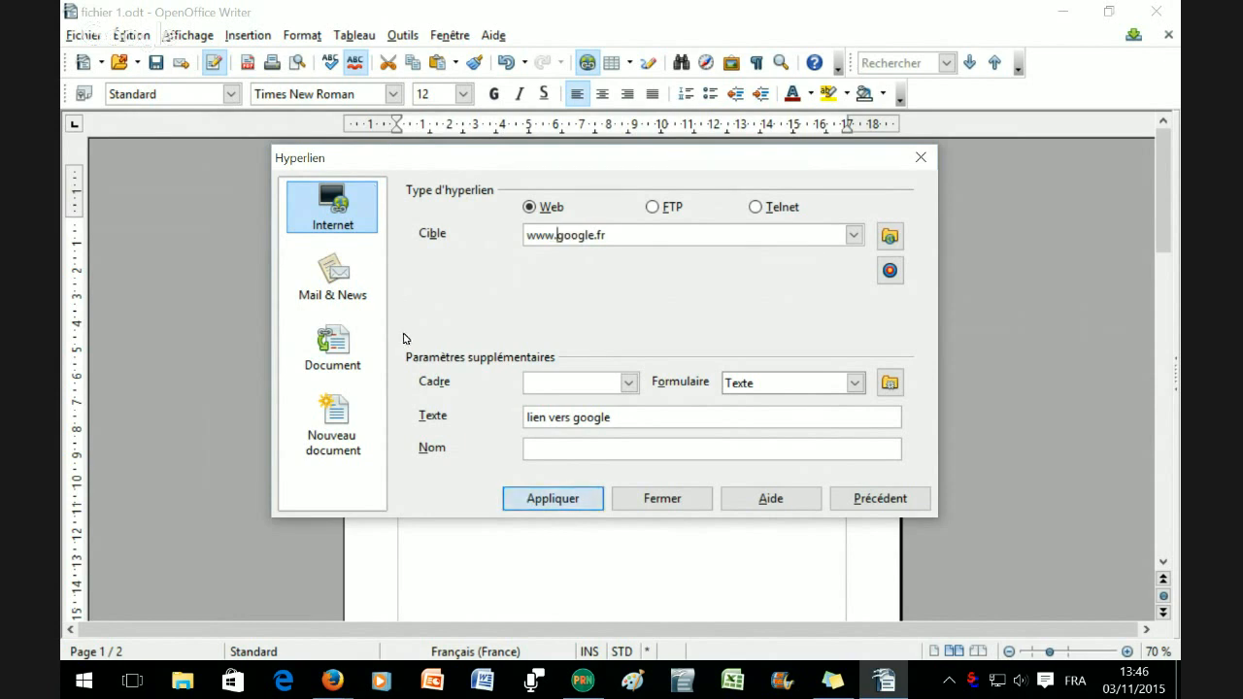
key(Return)
key(Return)
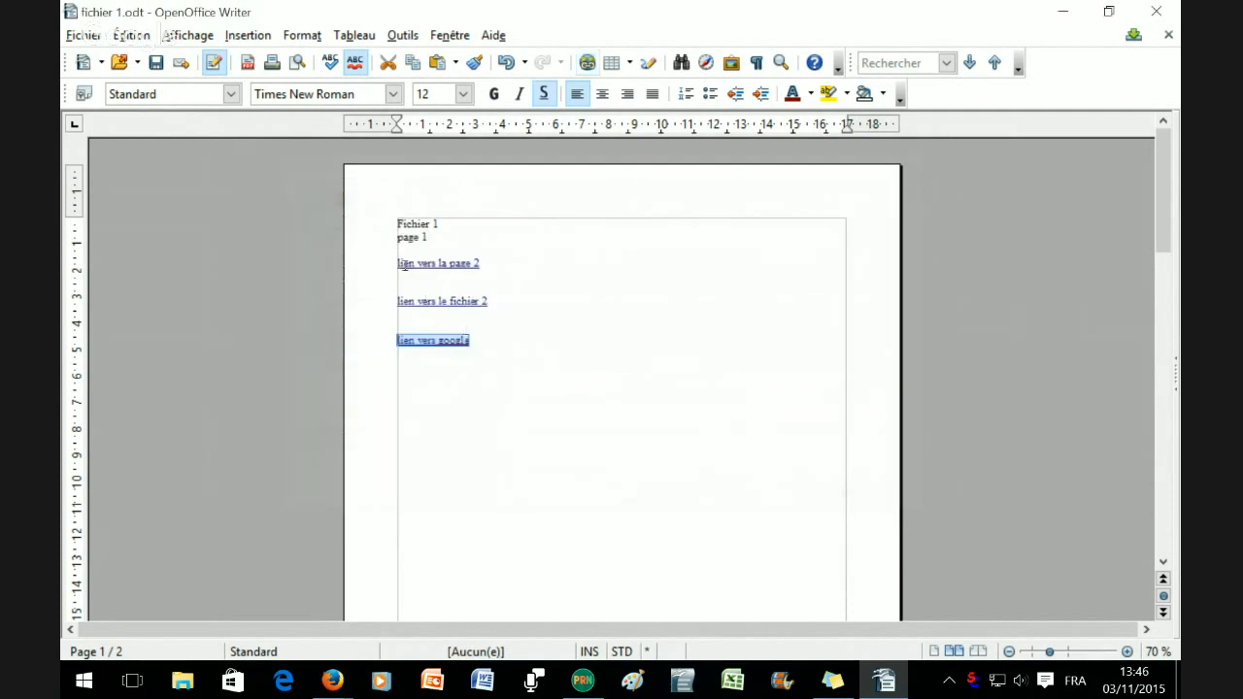
Step: Add the line "lien vers mon son" below the Google link and select its text
key(Down)
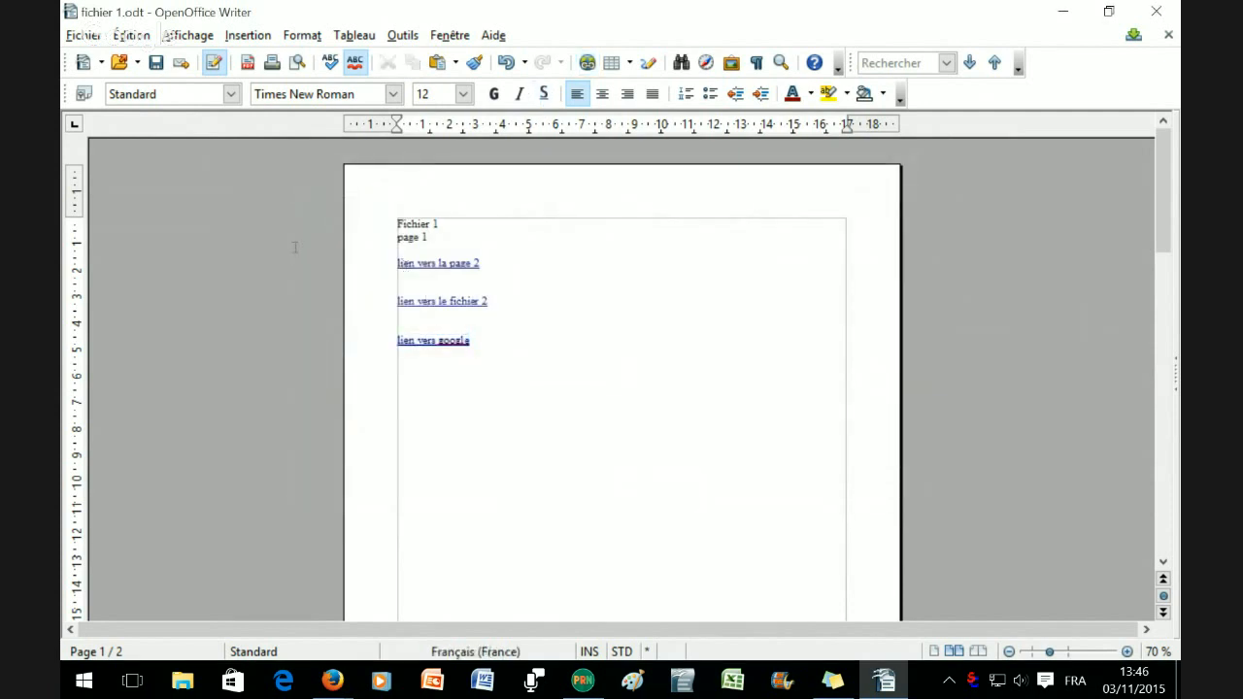
key(Up)
text(lien vers mon son)
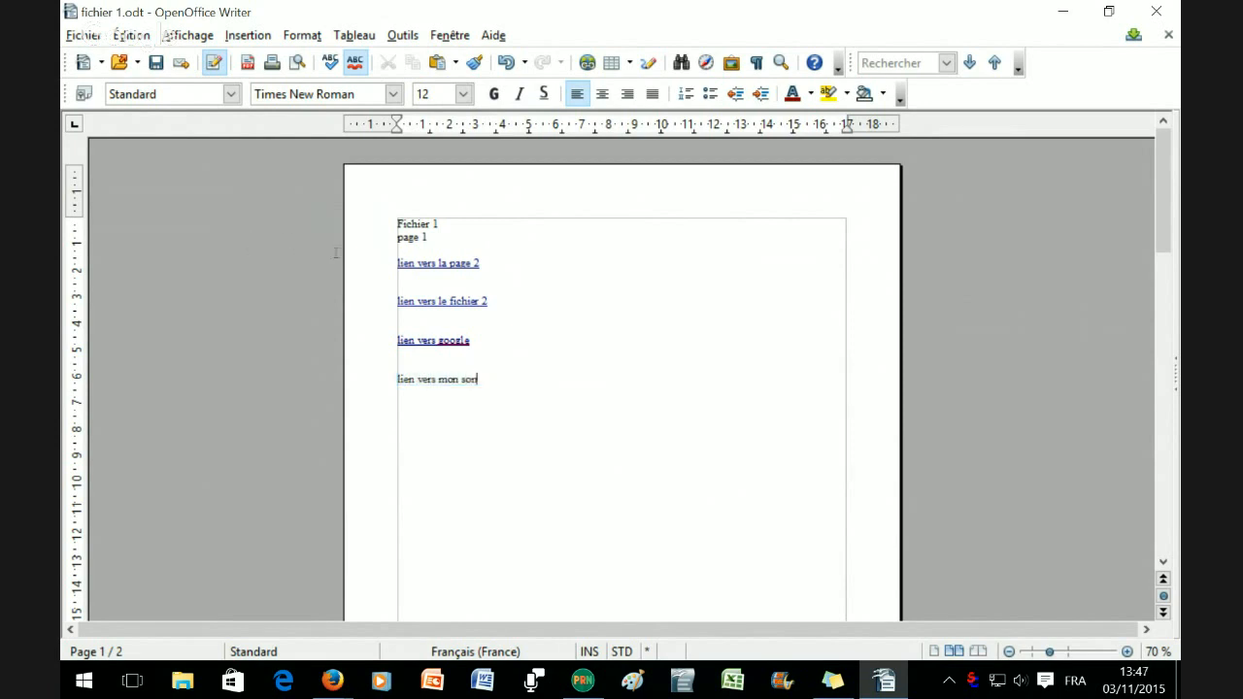
key(shift+Home)
key(ctrl+shift+Right)
key(ctrl+shift+Right)
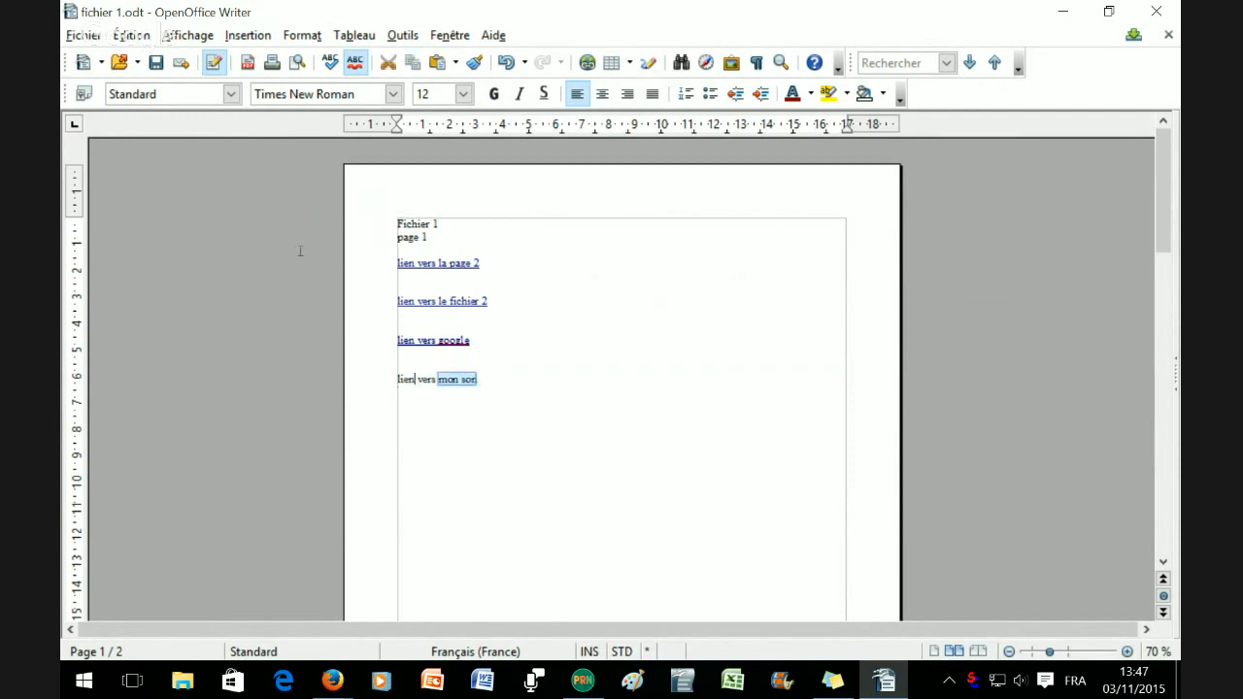
Step: Hyperlink the selected text "lien vers mon son" to the desktop file Mon son.mp3
click(233, 36)
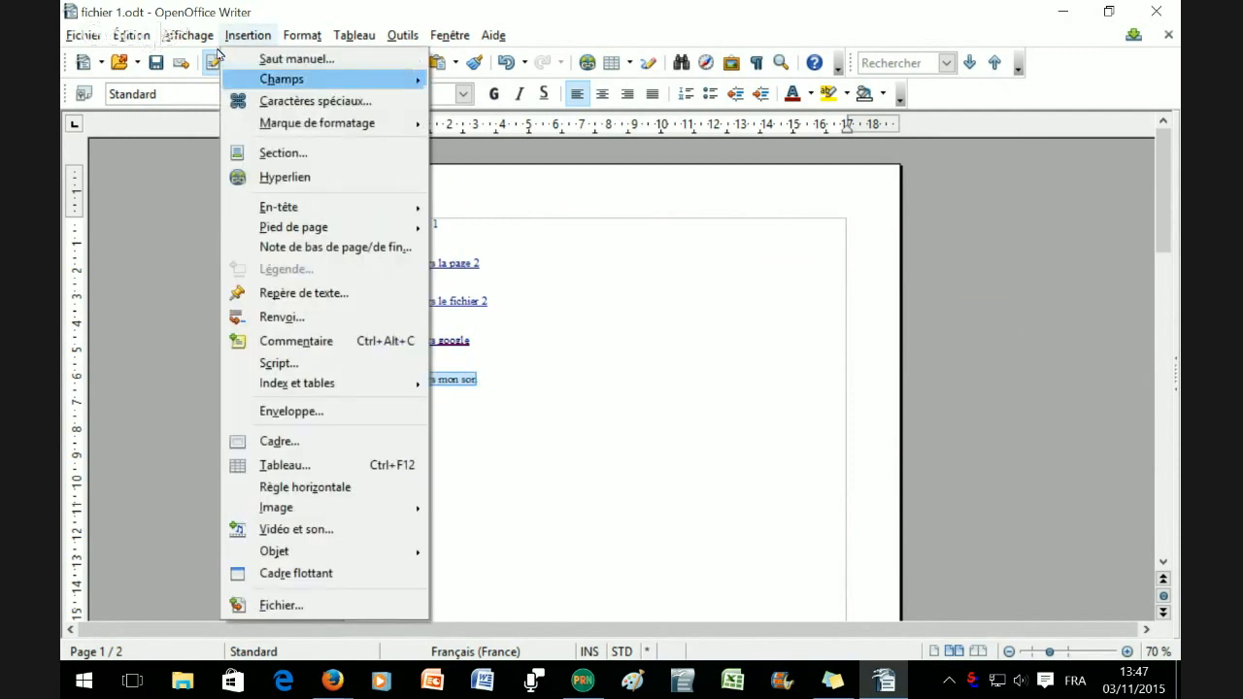
key(h)
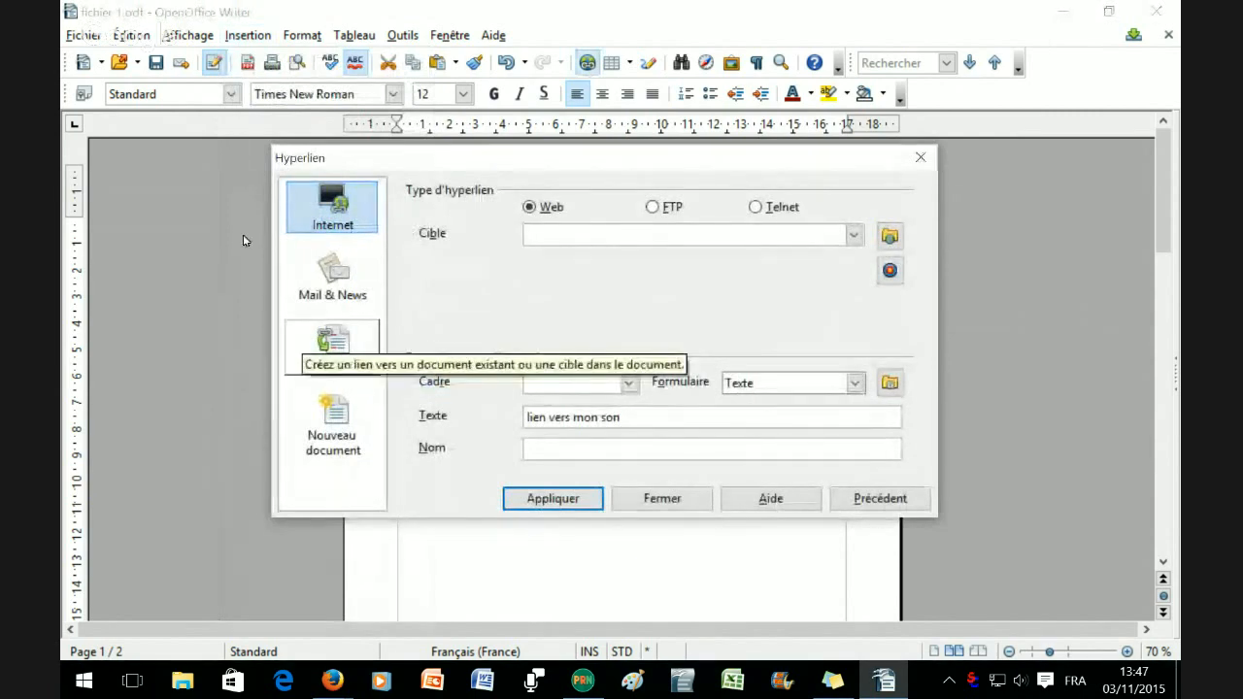
click(333, 347)
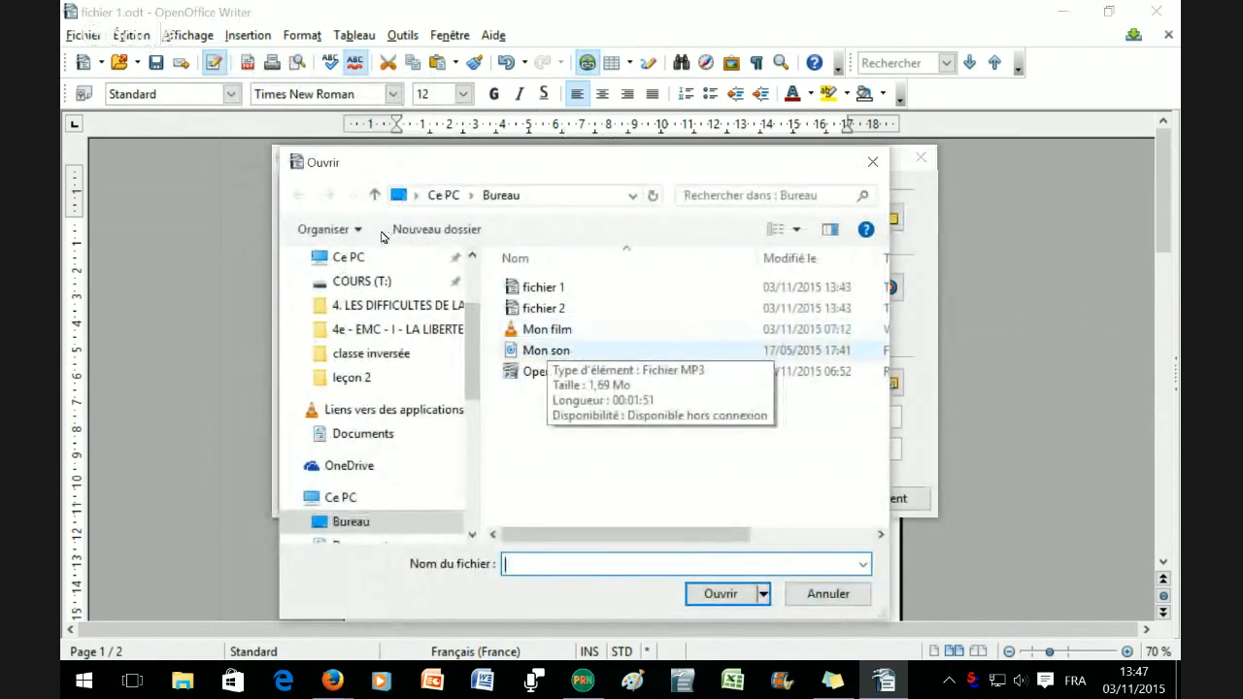
key(Return)
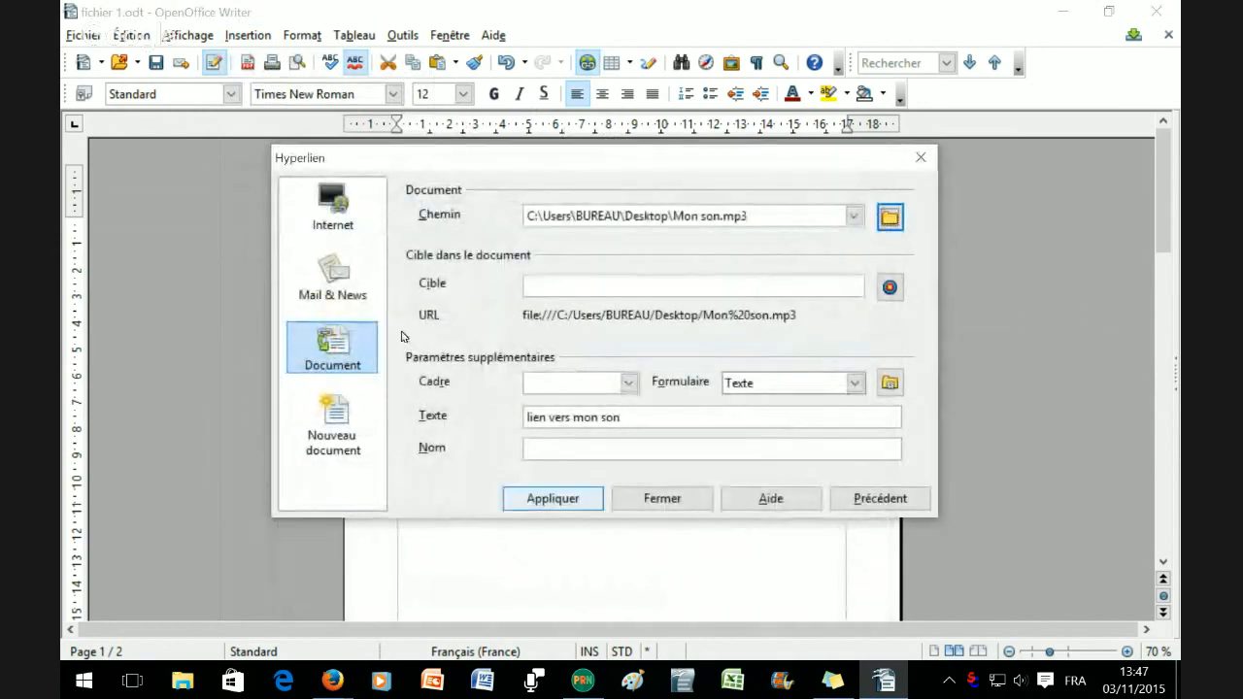
click(552, 498)
click(662, 498)
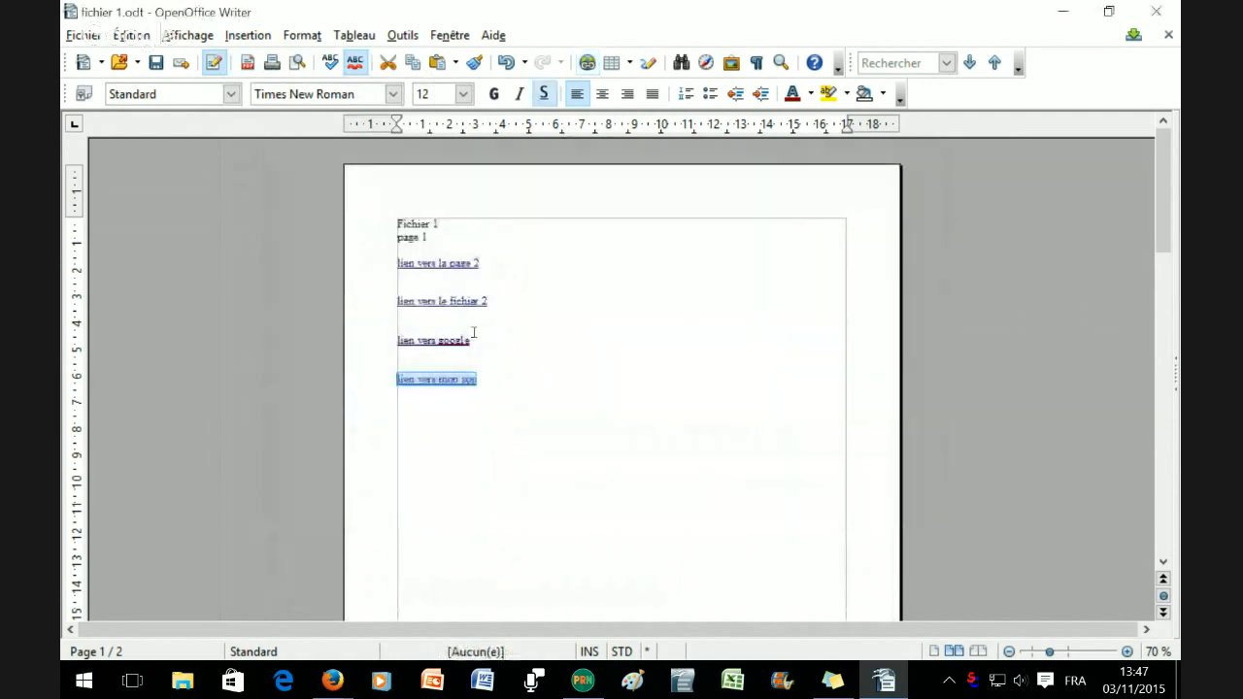
click(361, 249)
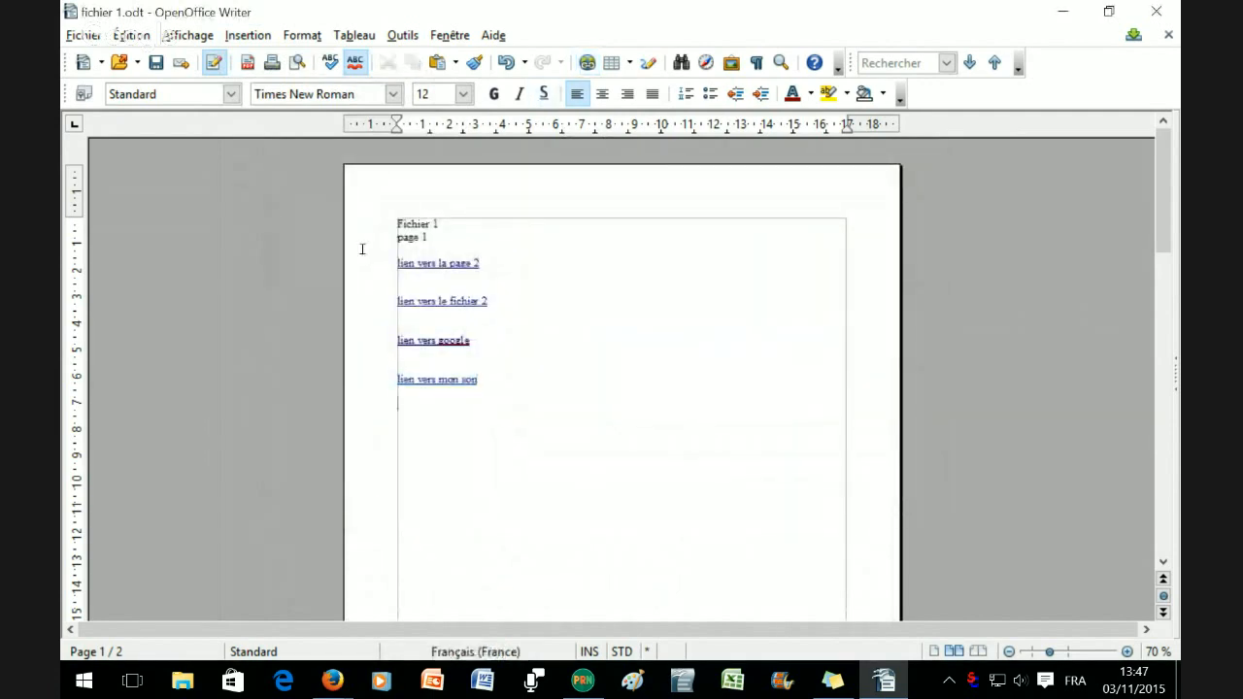
Step: Add the line "lien vers mon film" below the sound link and select its text
key(Return)
text(lien vers mon film)
key(shift+Home)
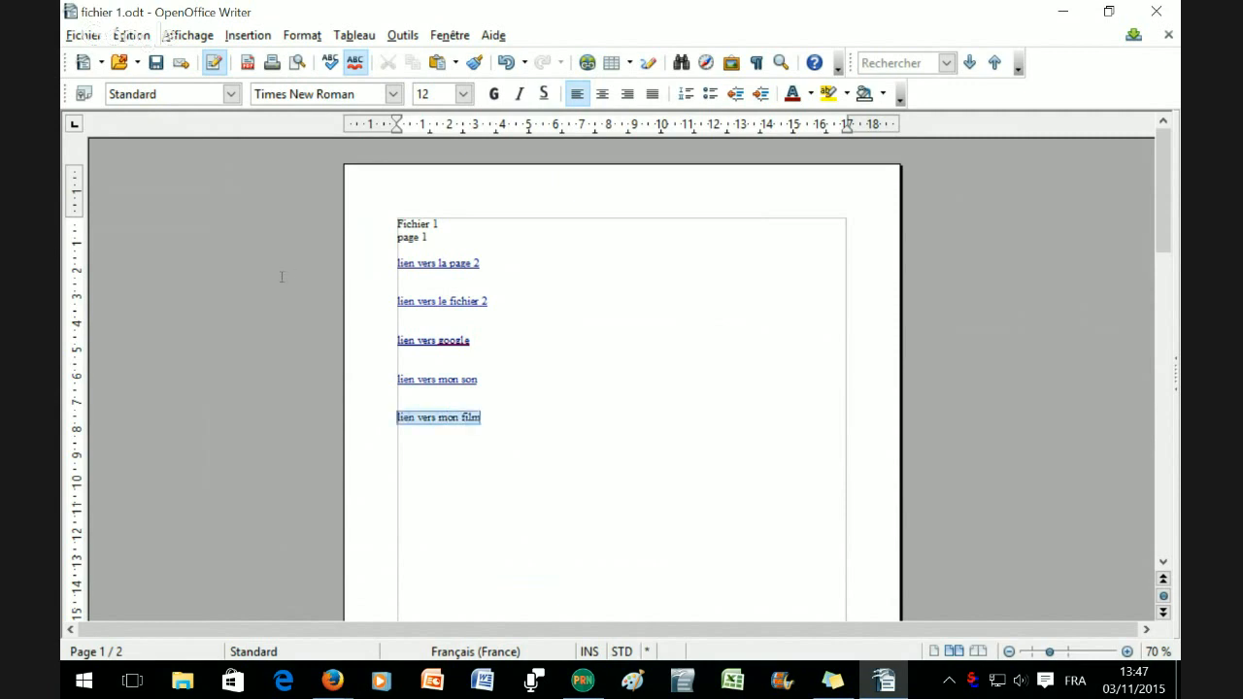
Step: Hyperlink the selected text "lien vers mon film" to the desktop file Mon film.mp4
click(247, 35)
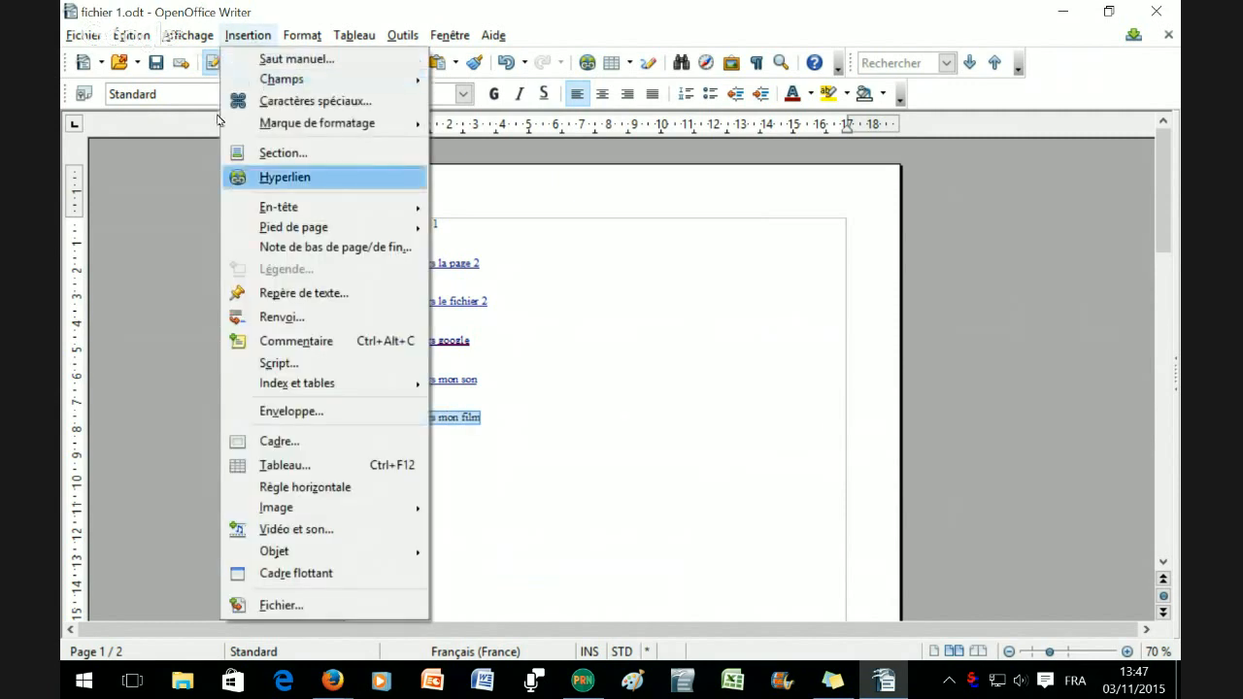
click(267, 175)
click(890, 216)
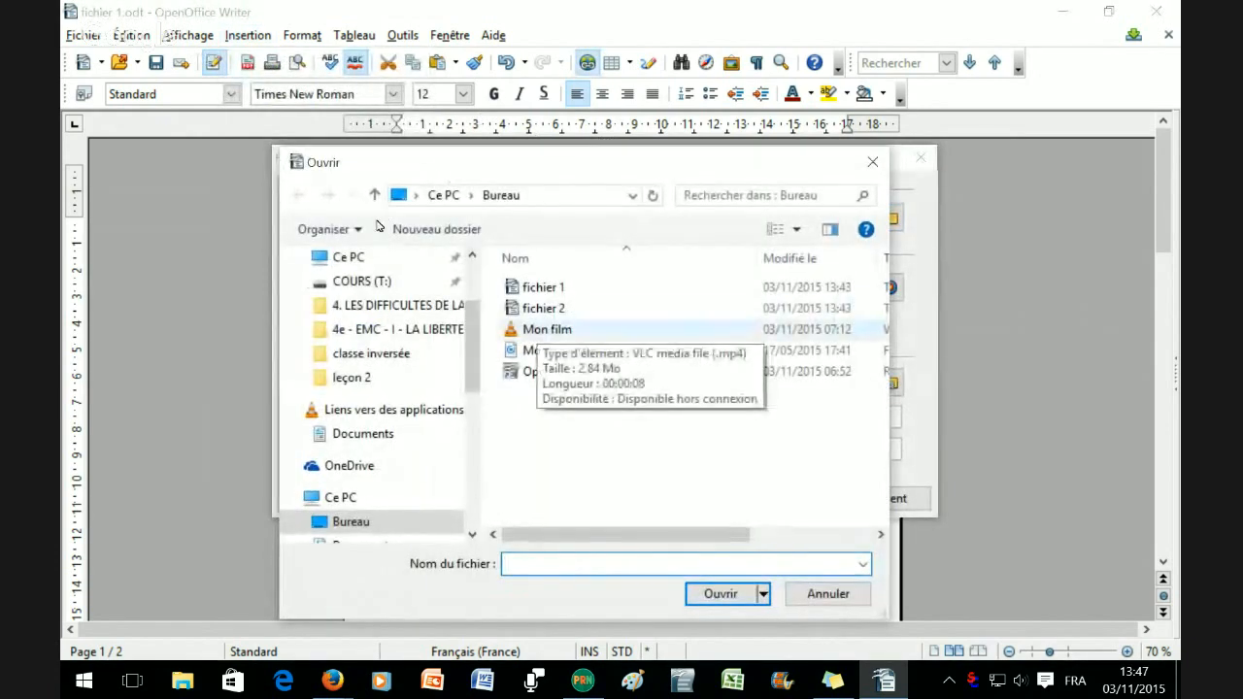
double_click(544, 329)
click(552, 498)
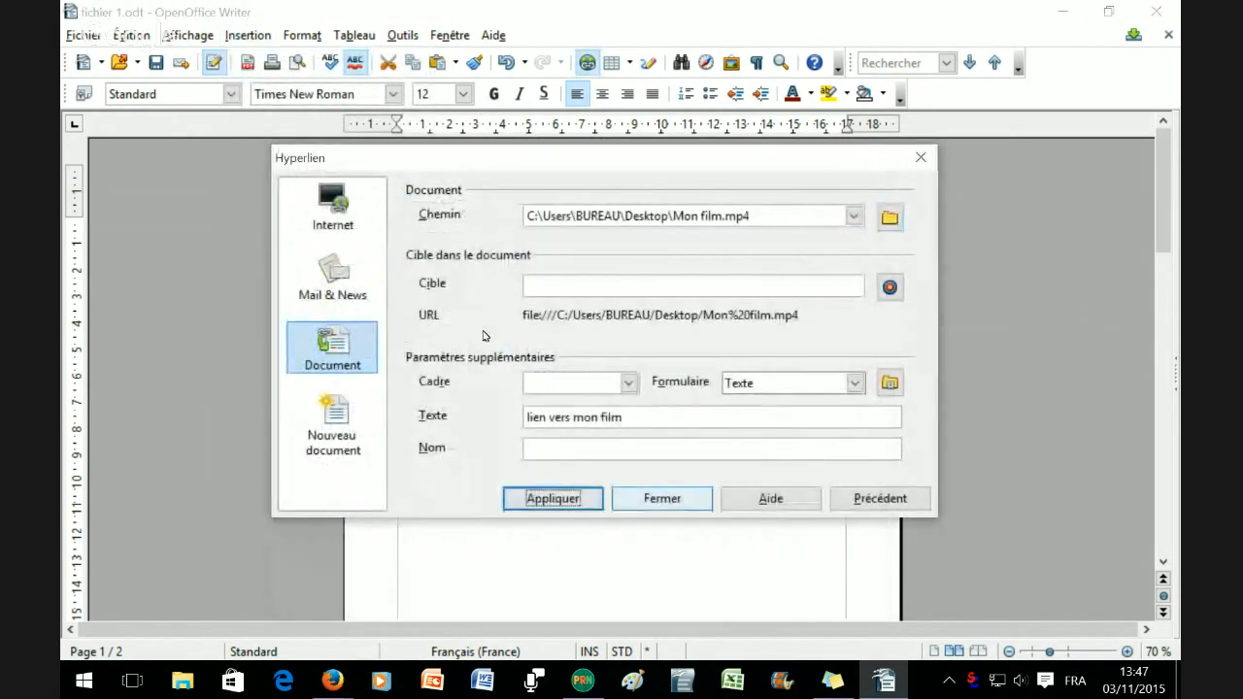
click(661, 499)
click(400, 282)
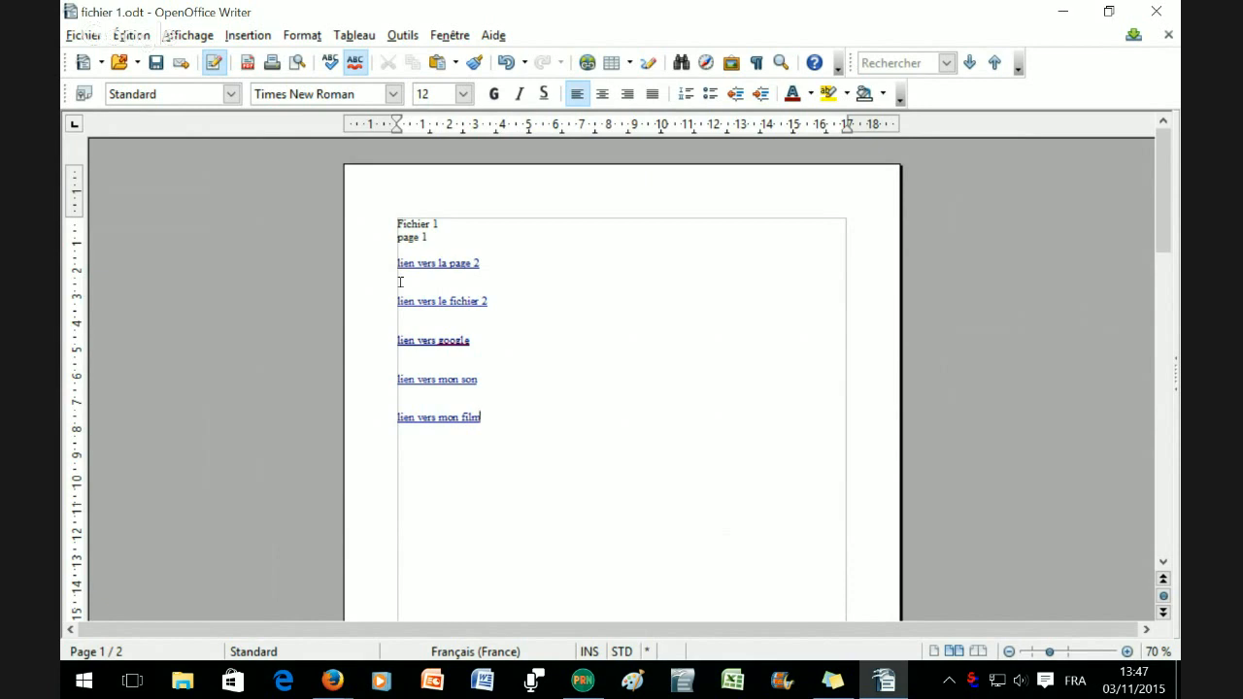
Step: Add the question "Pourquoi ?" a few lines below the film link, followed by a new line
key(Return)
key(Return)
key(Return)
key(Return)
text(Pourquoi ?)
key(Return)
scroll(297, 334, down, 1)
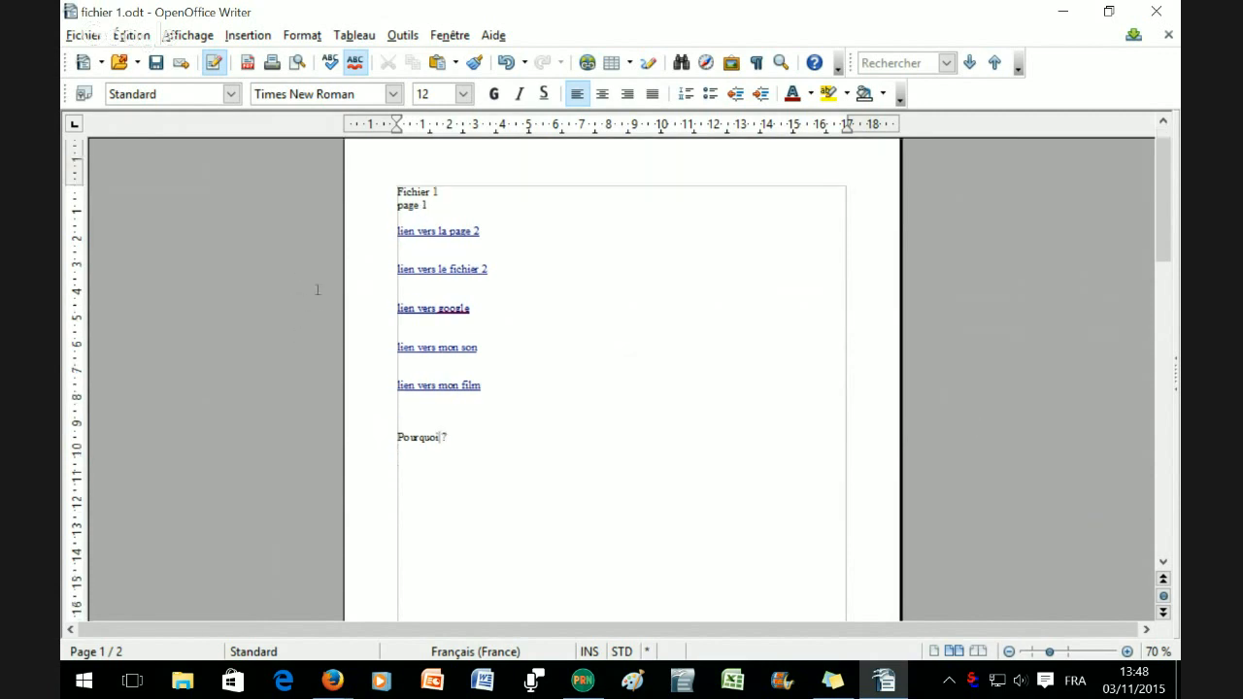
Step: Display the form controls and draw a text box about 16.67 by 1.44 cm below "Pourquoi ?"
click(163, 35)
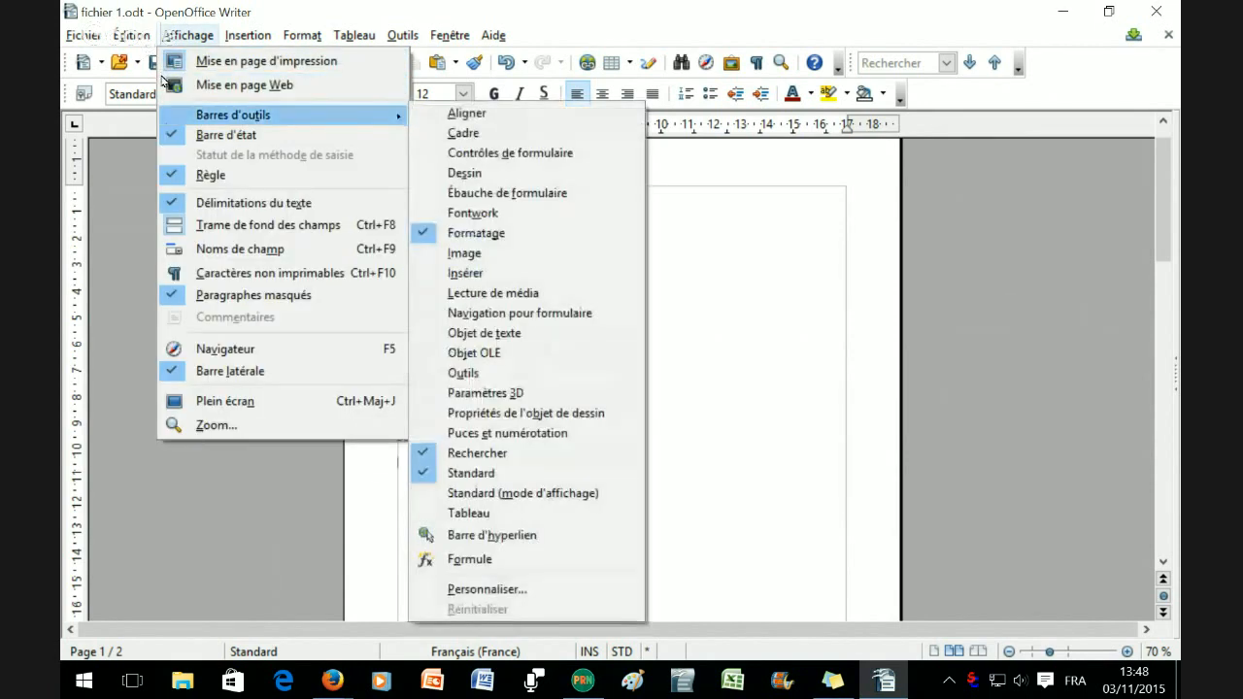
key(Down)
key(Down)
key(Down)
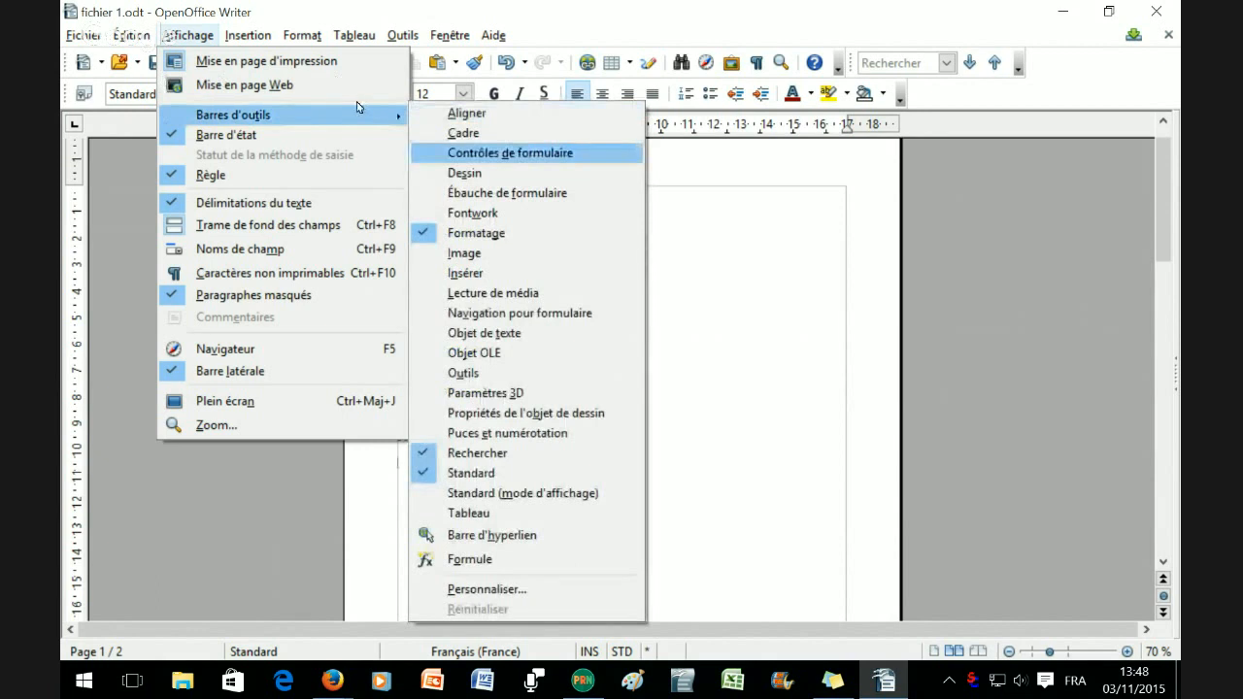
key(Return)
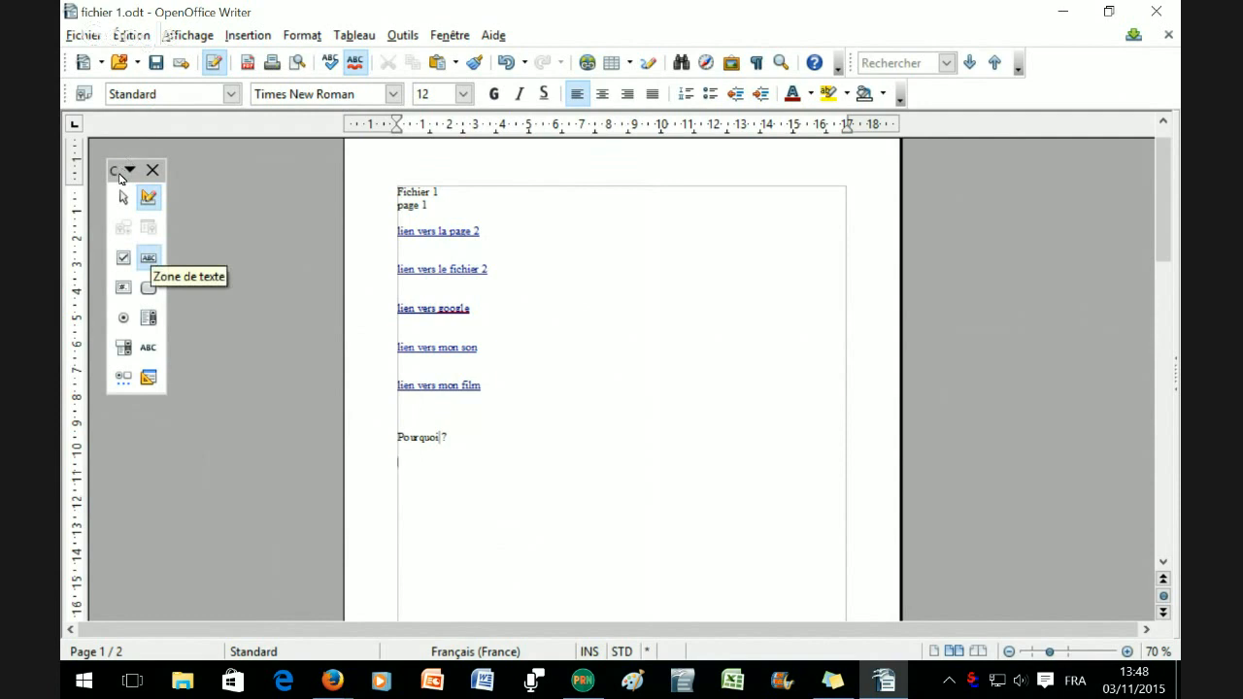
click(148, 257)
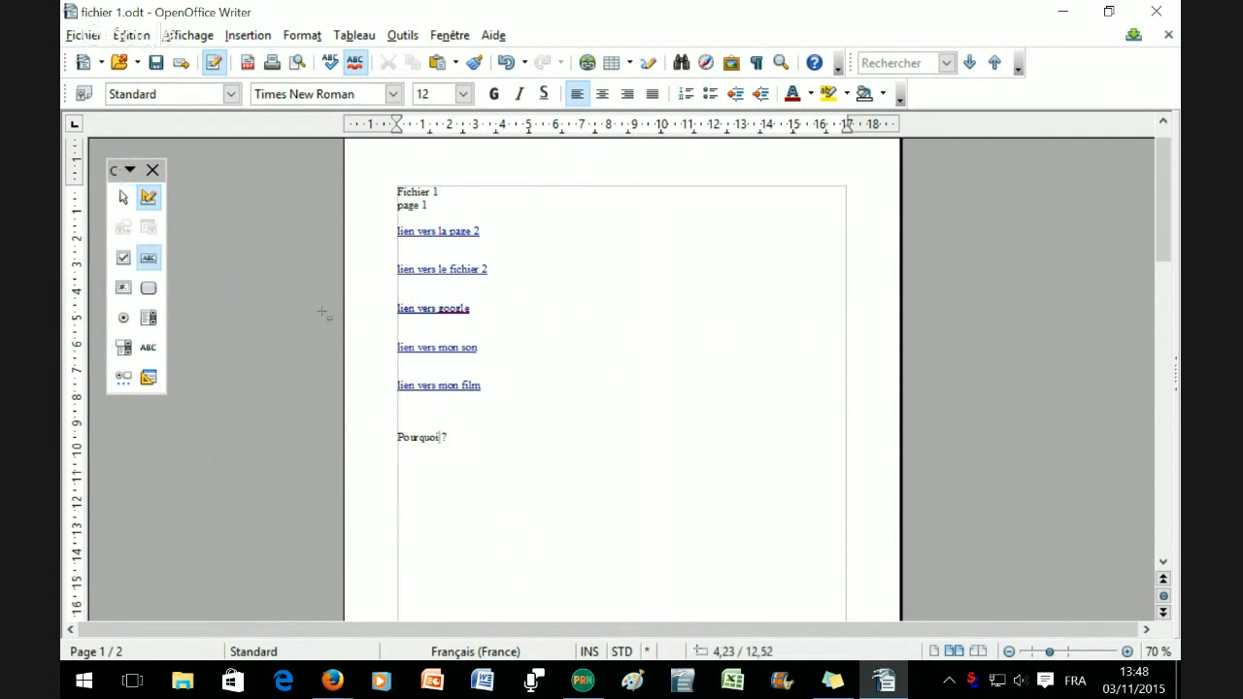
drag(399, 453, 842, 492)
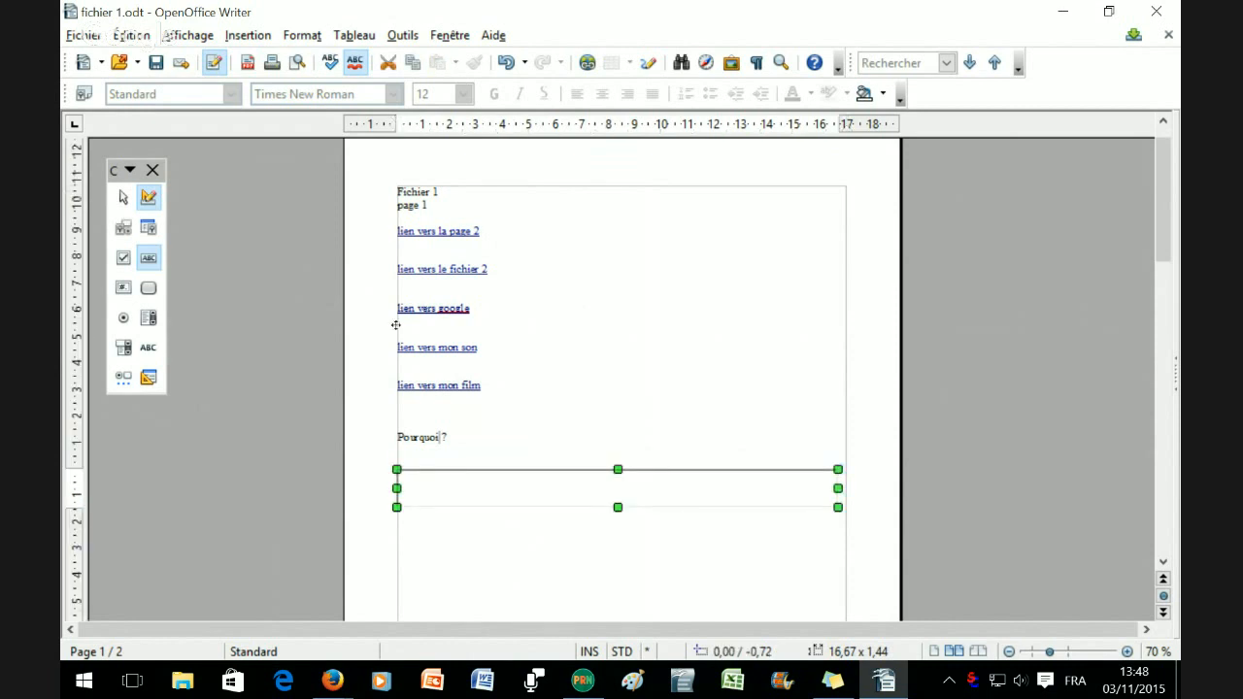
Step: Set the maximum text length to 10 in the text box's control properties
key(shift+F10)
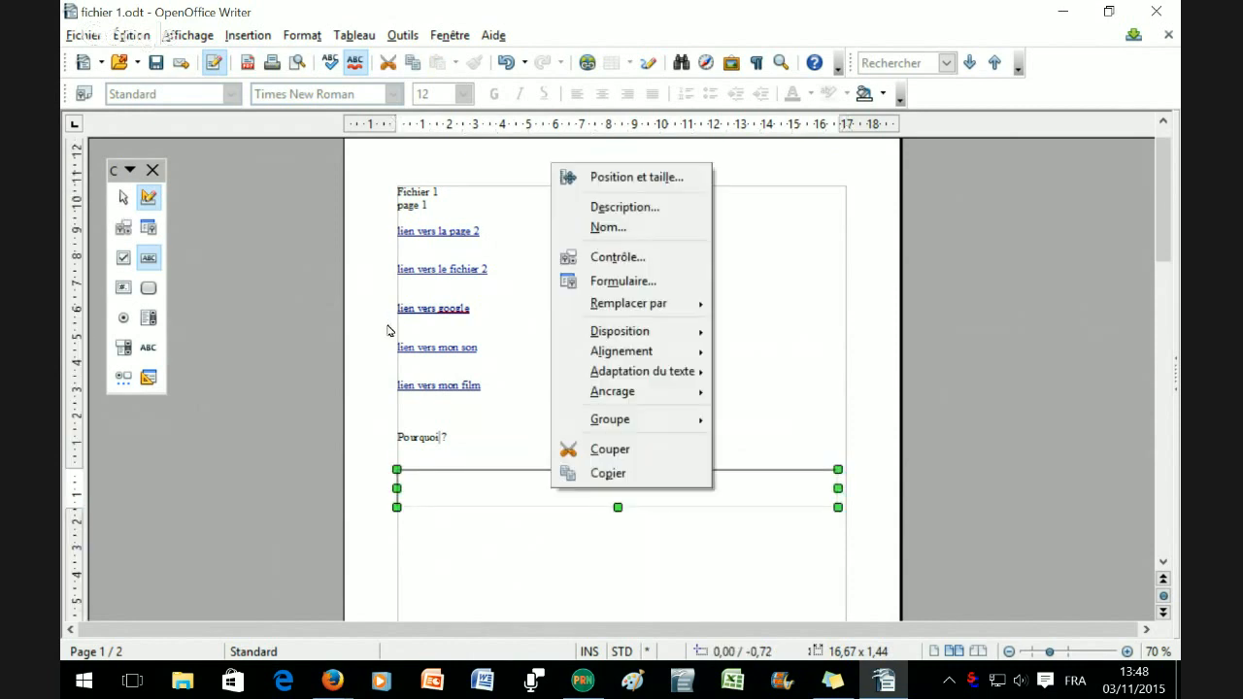
key(Down)
key(Down)
key(Down)
key(Down)
key(Down)
key(Up)
key(Up)
key(Down)
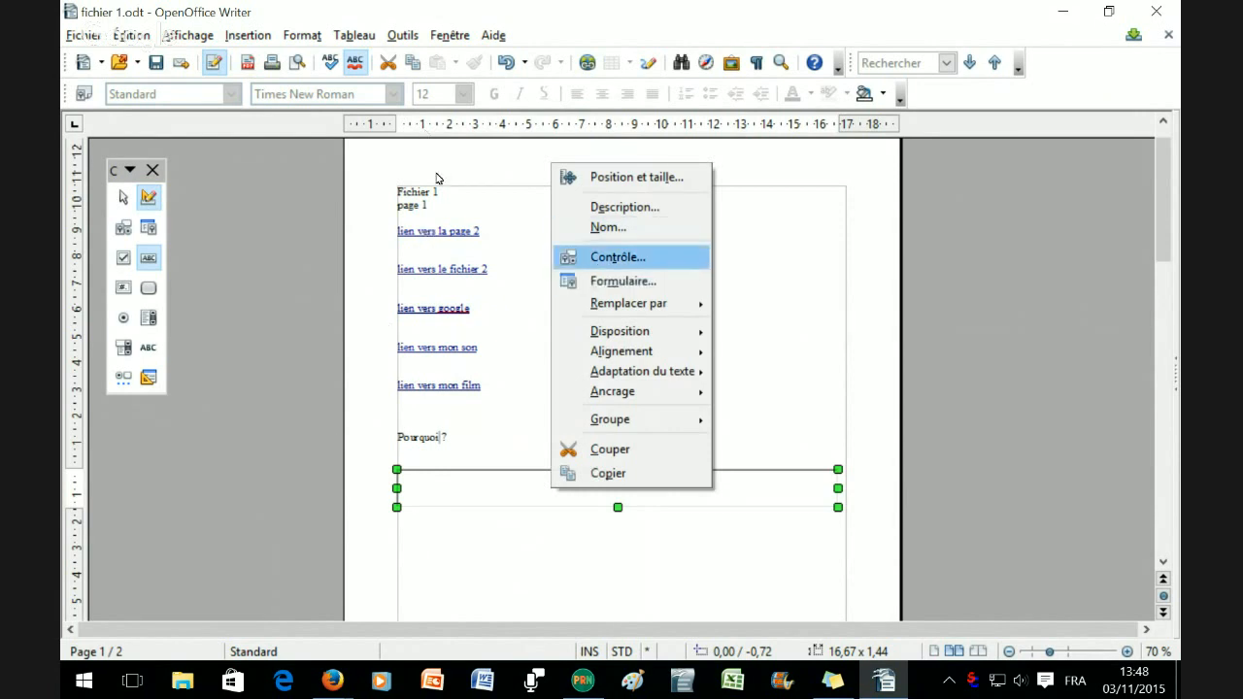
key(Return)
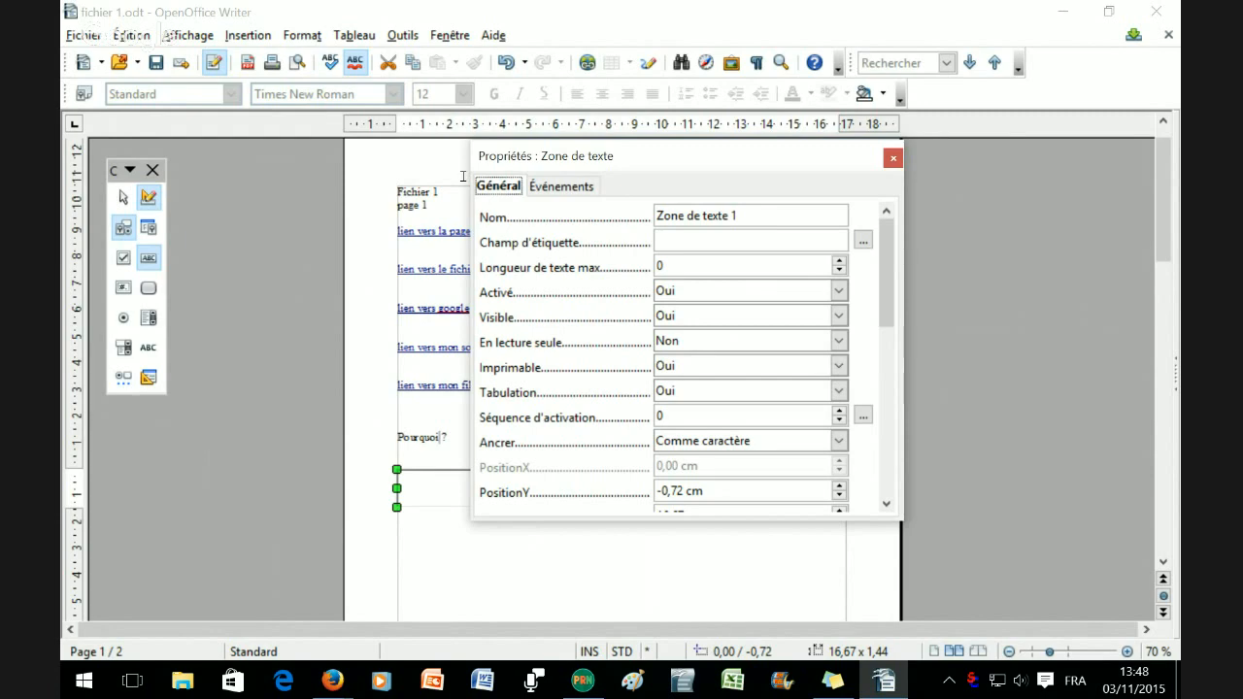
key(Tab)
key(Tab)
key(Tab)
key(Tab)
text(50)
key(BackSpace)
key(BackSpace)
text(10)
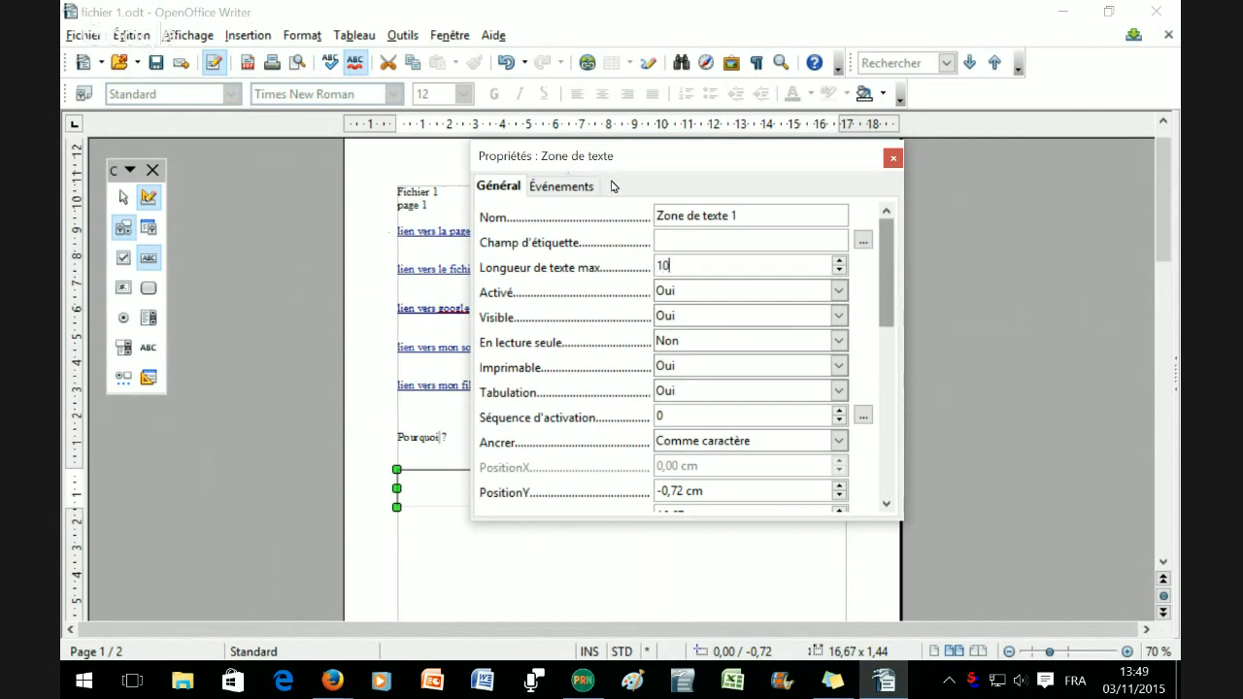
Step: Set the text box's text type to Plusieurs lignes and close its control properties
scroll(610, 207, down, 1)
scroll(610, 207, down, 2)
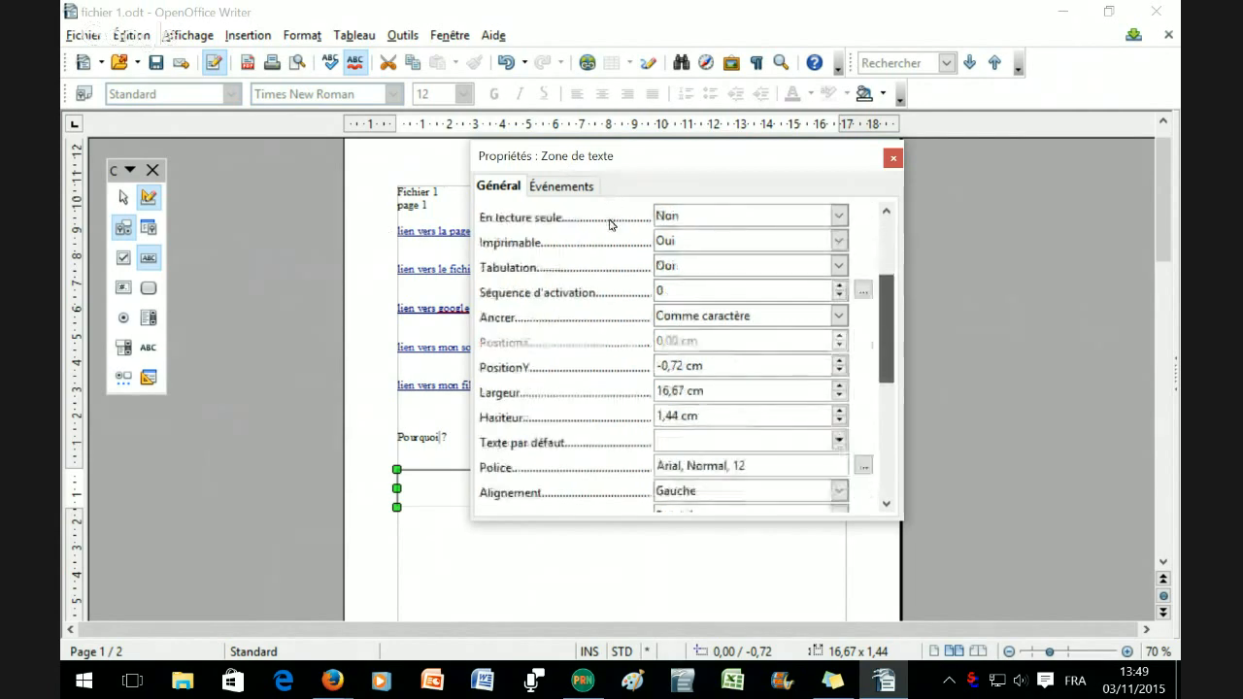
scroll(610, 244, down, 1)
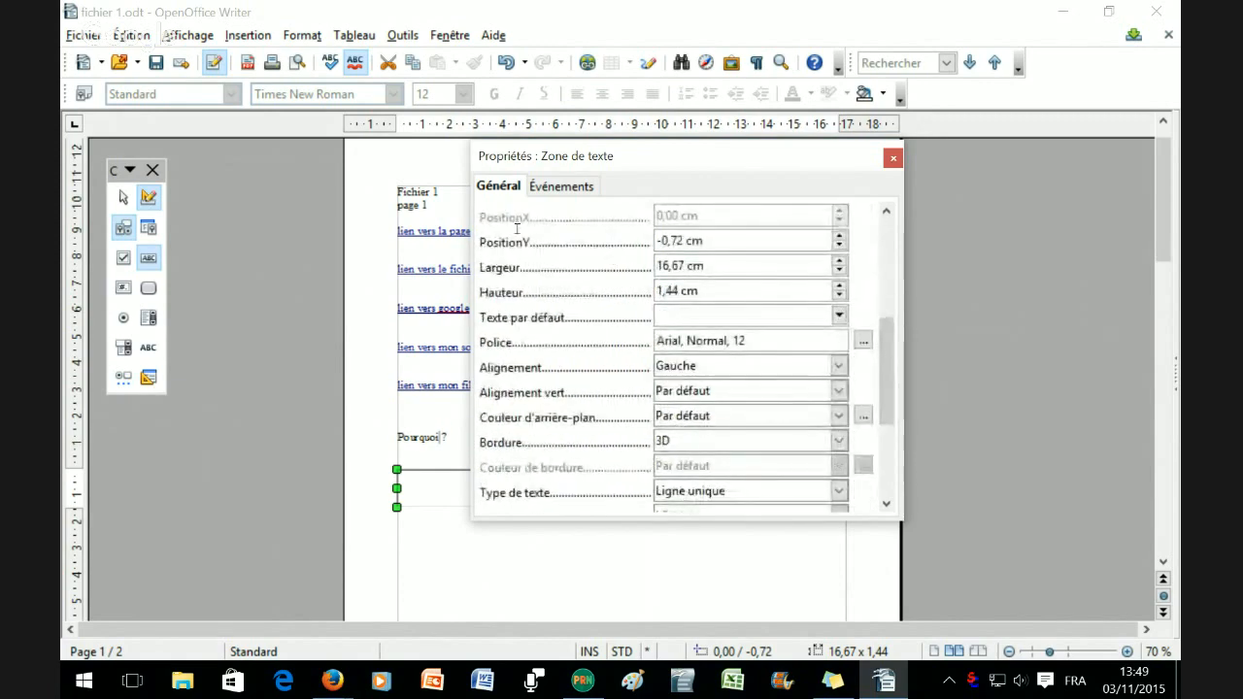
scroll(610, 260, down, 2)
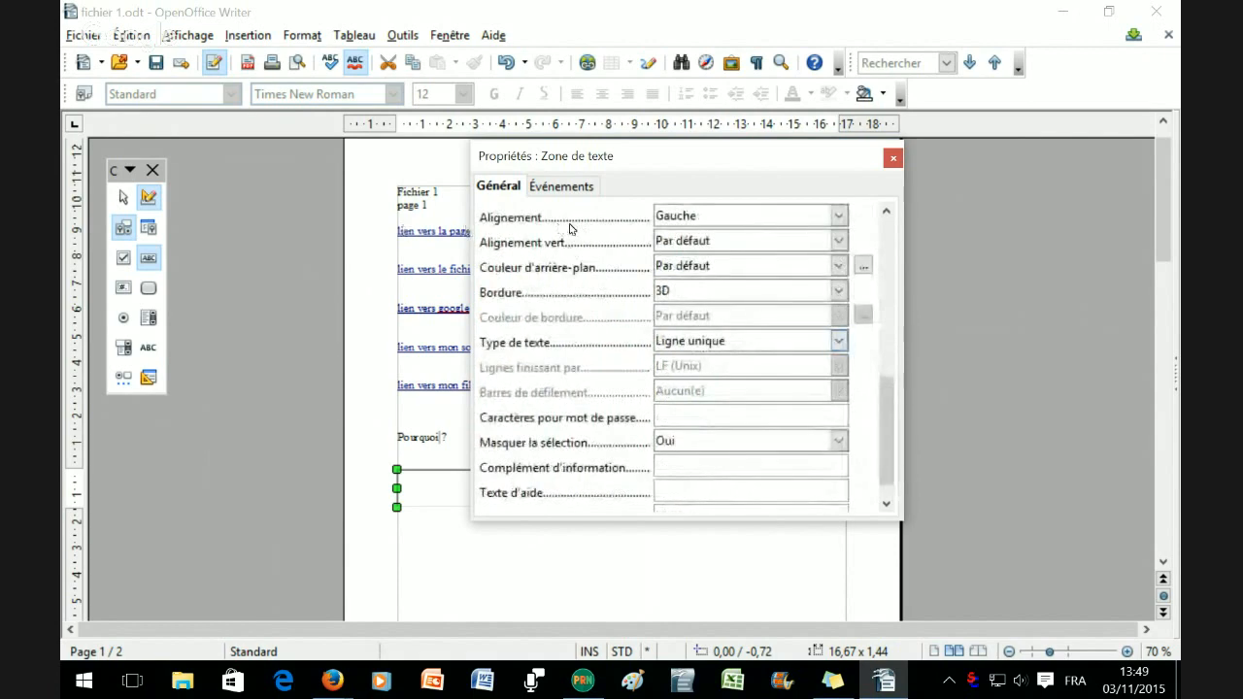
key(alt+Down)
key(Down)
key(Return)
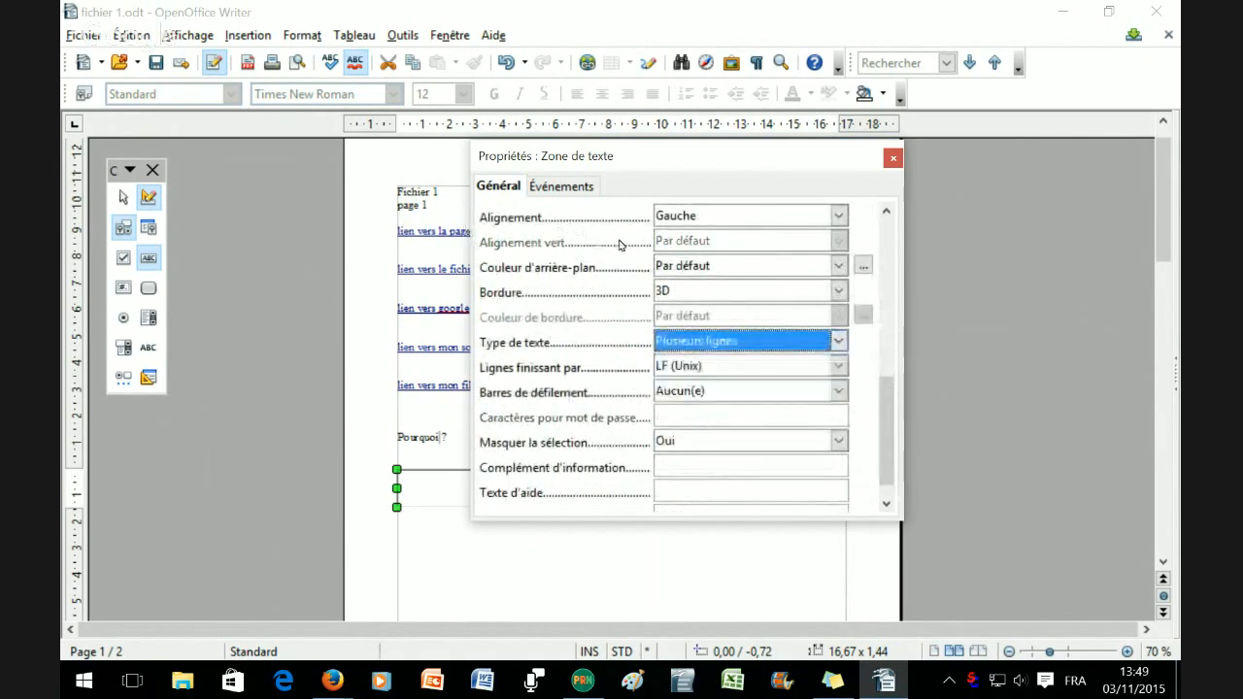
scroll(611, 266, down, 1)
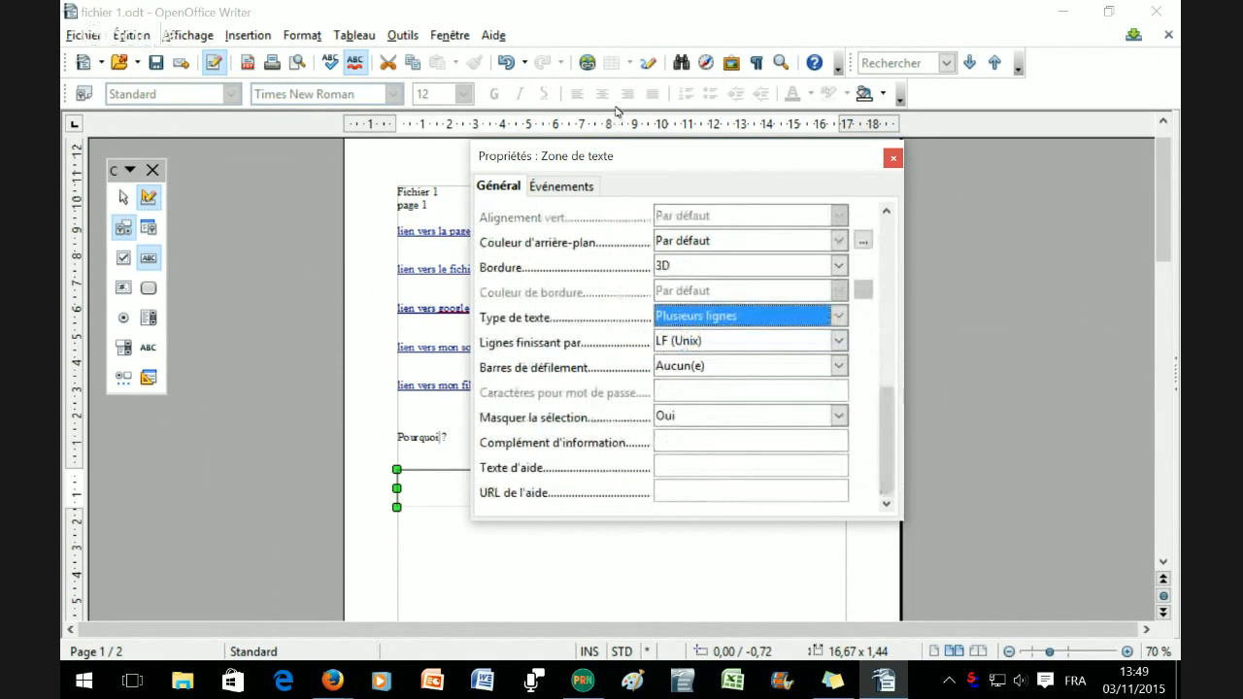
click(893, 159)
key(Escape)
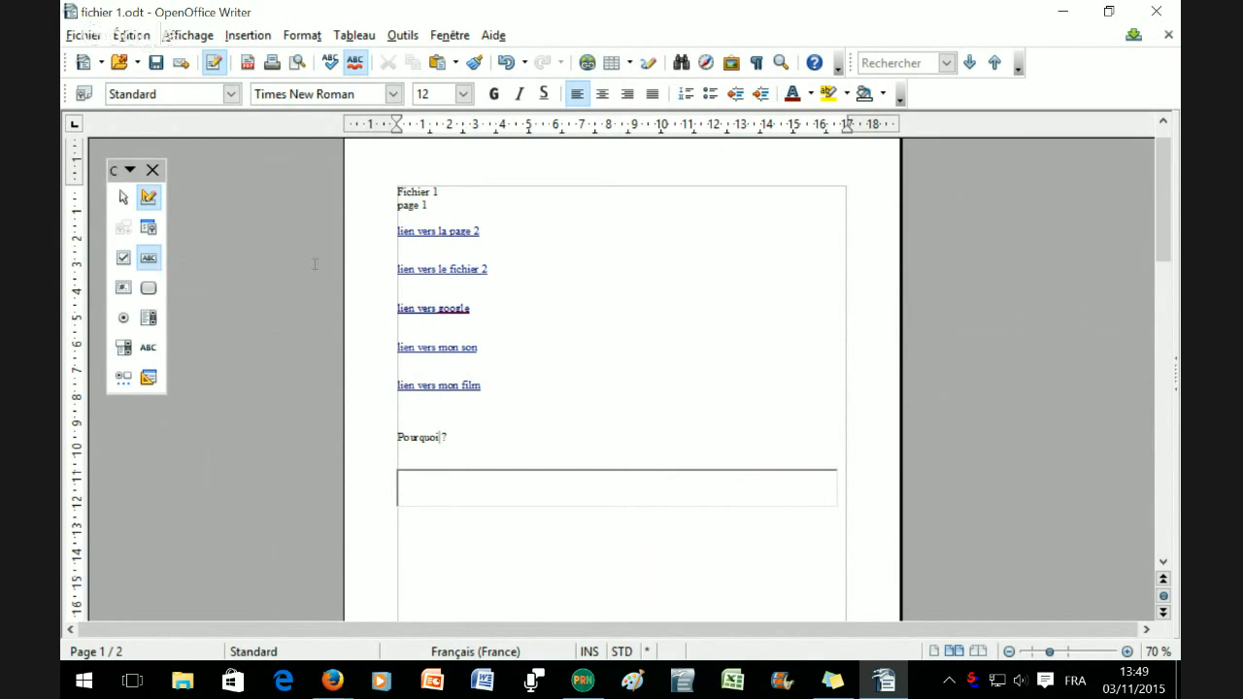
Step: Add the question "Est ce que ça va ?" above "Pourquoi ?", with blank lines between the two questions
key(Return)
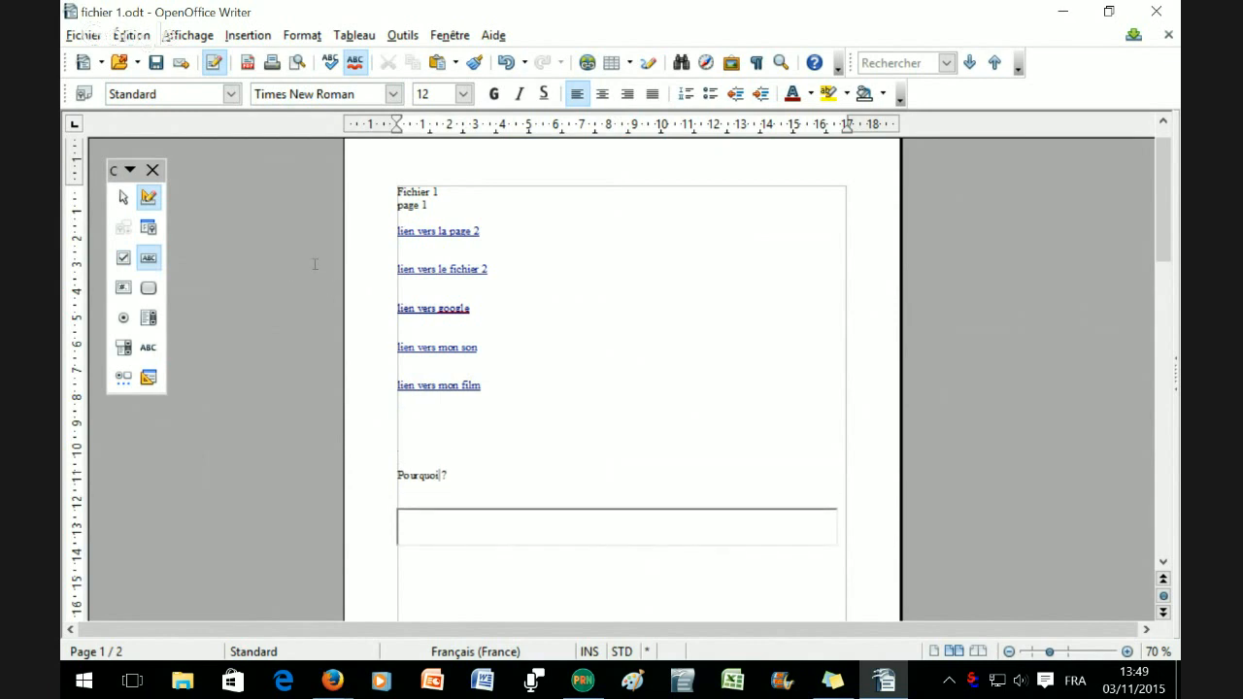
key(Up)
key(Up)
text(Est ce que ca va ?)
key(Left)
key(Left)
key(Left)
key(Left)
key(Left)
key(Left)
key(BackSpace)
text(ç)
key(End)
key(Return)
key(Return)
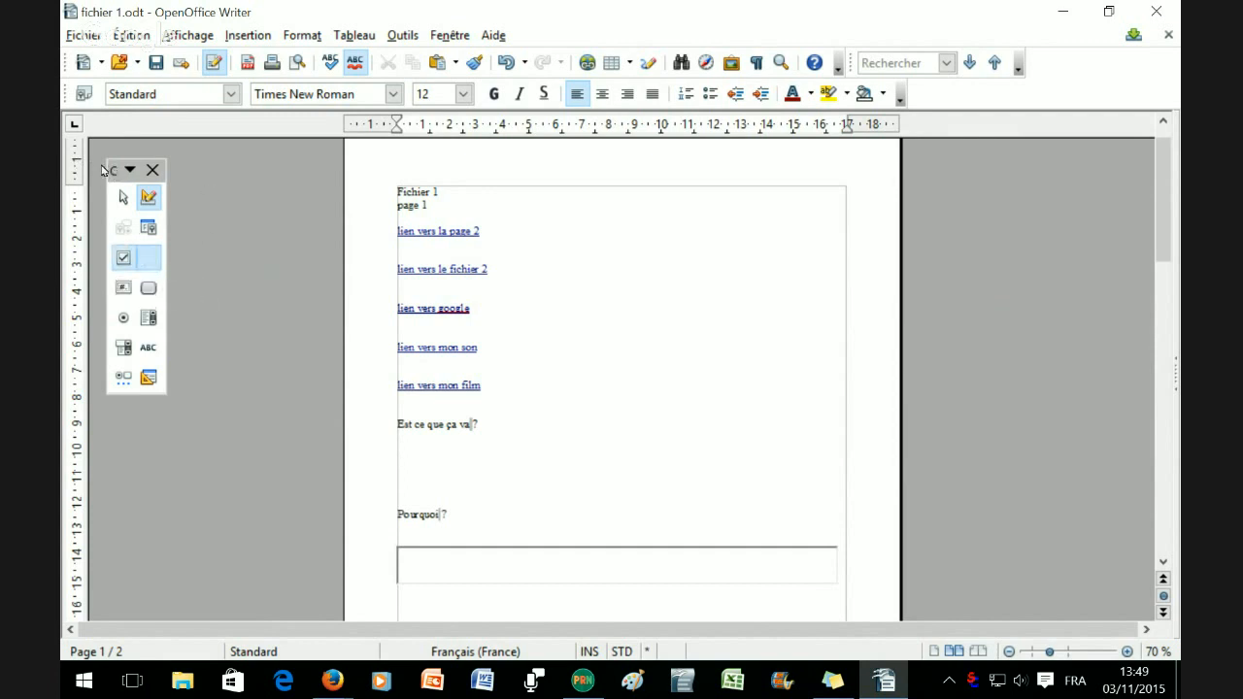
Step: Draw a check box below "Est ce que ça va ?" and widen it to about 4.69 by 0.57 cm
drag(286, 295, 301, 309)
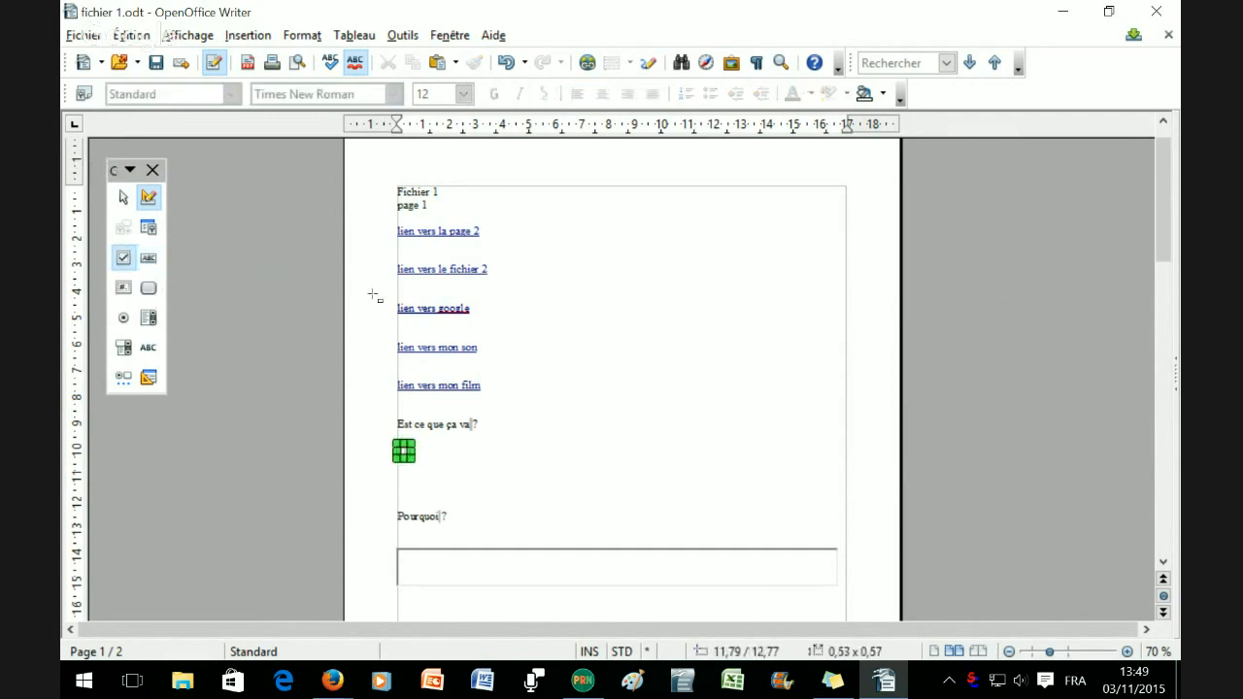
drag(290, 303, 360, 324)
click(314, 305)
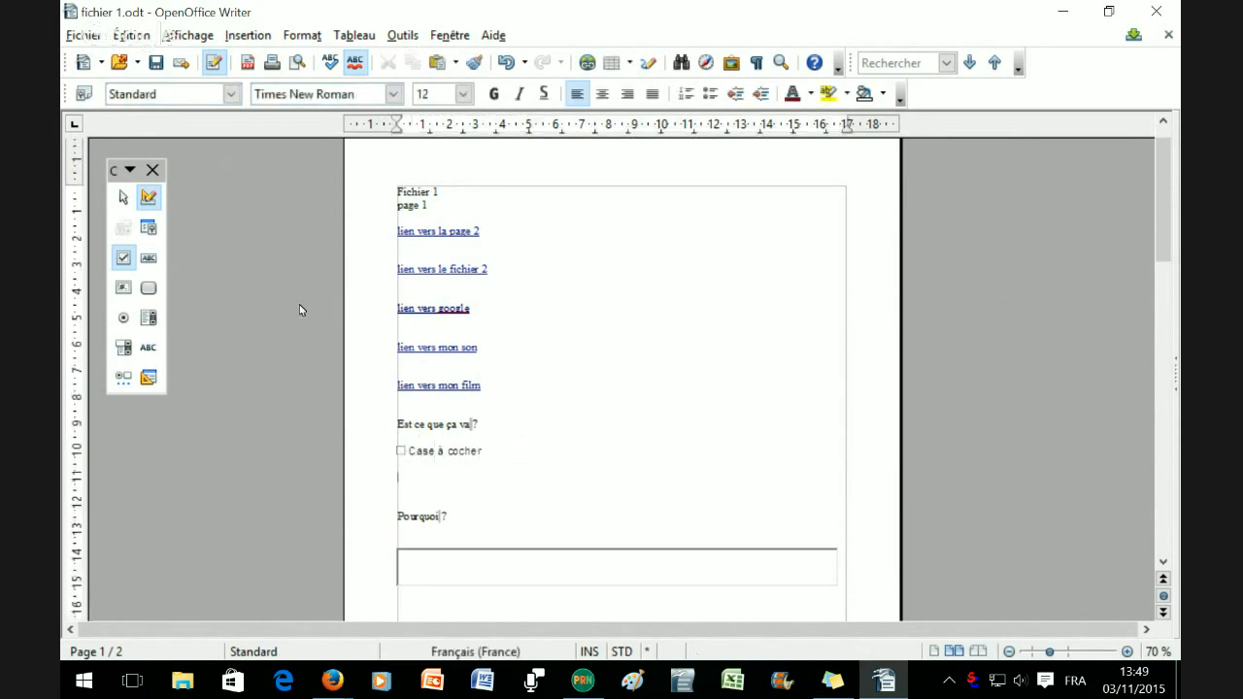
Step: Change the check box's label to "oui" in its control properties
key(shift+F4)
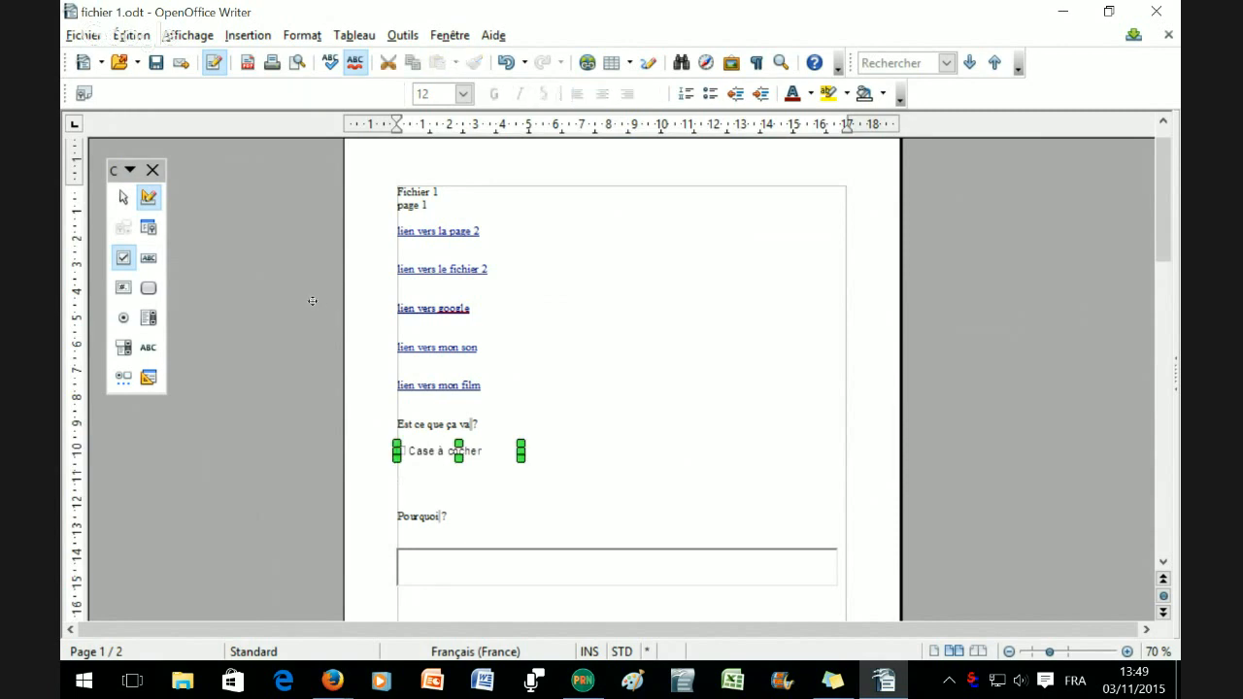
key(shift+F10)
key(Down)
key(Down)
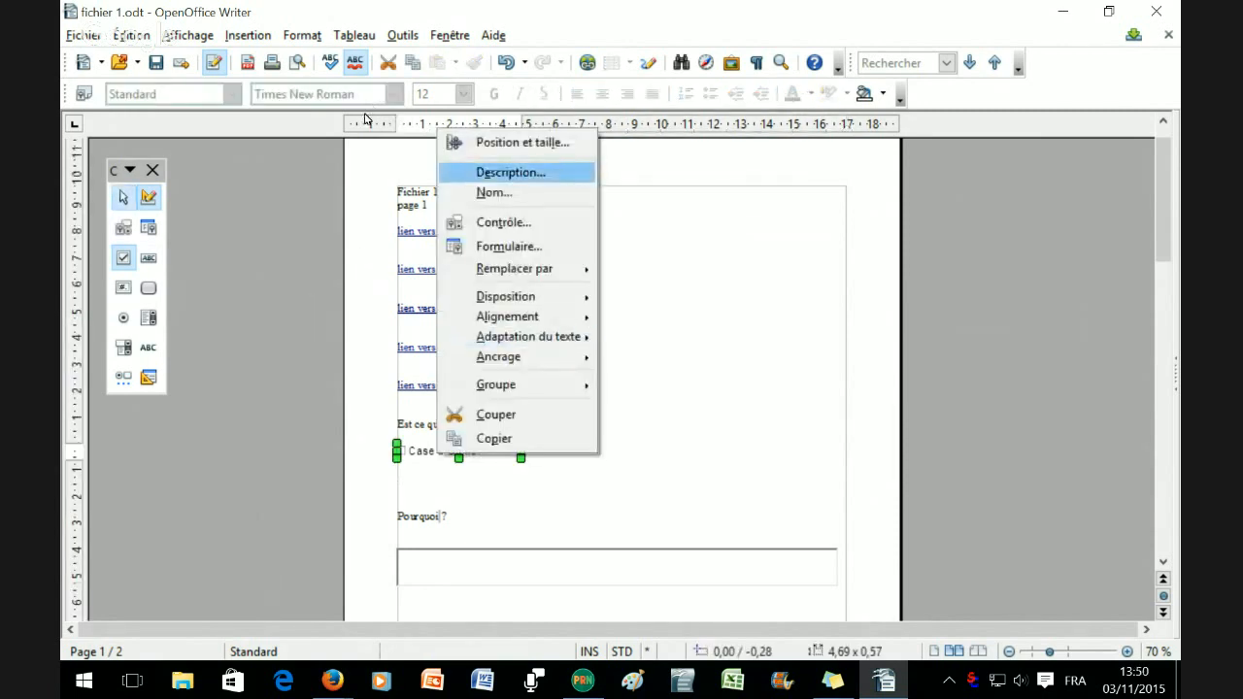
key(Down)
key(Down)
key(Return)
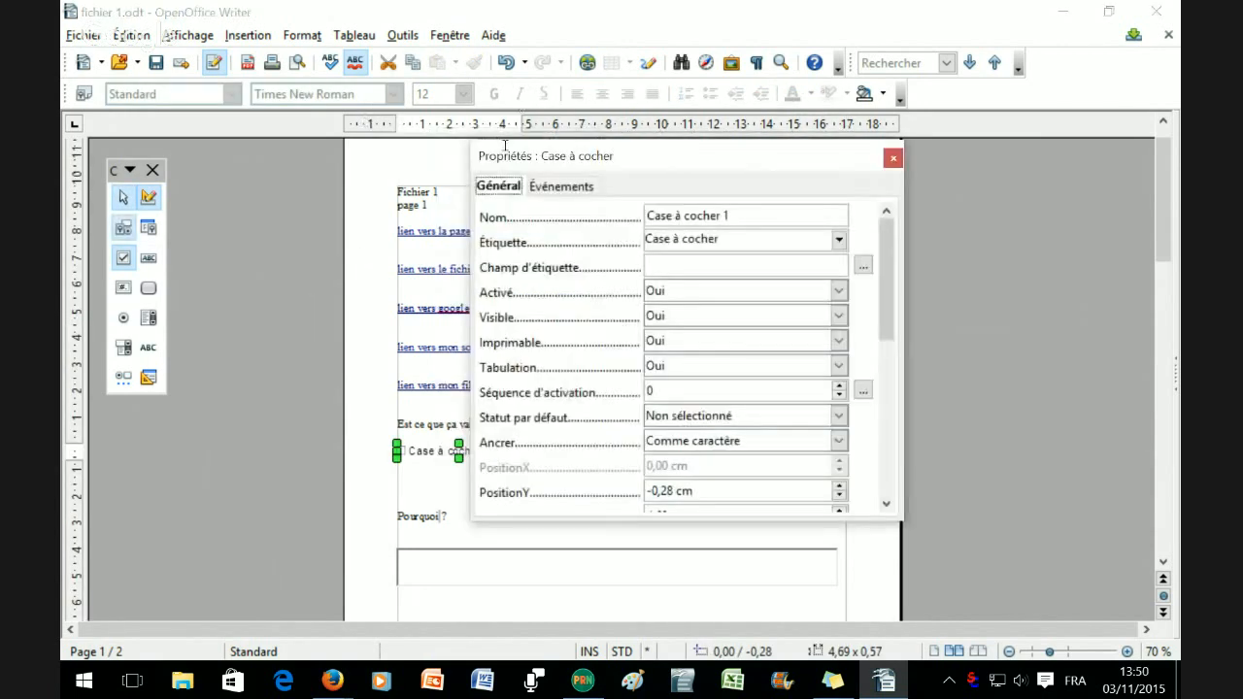
key(Tab)
key(Tab)
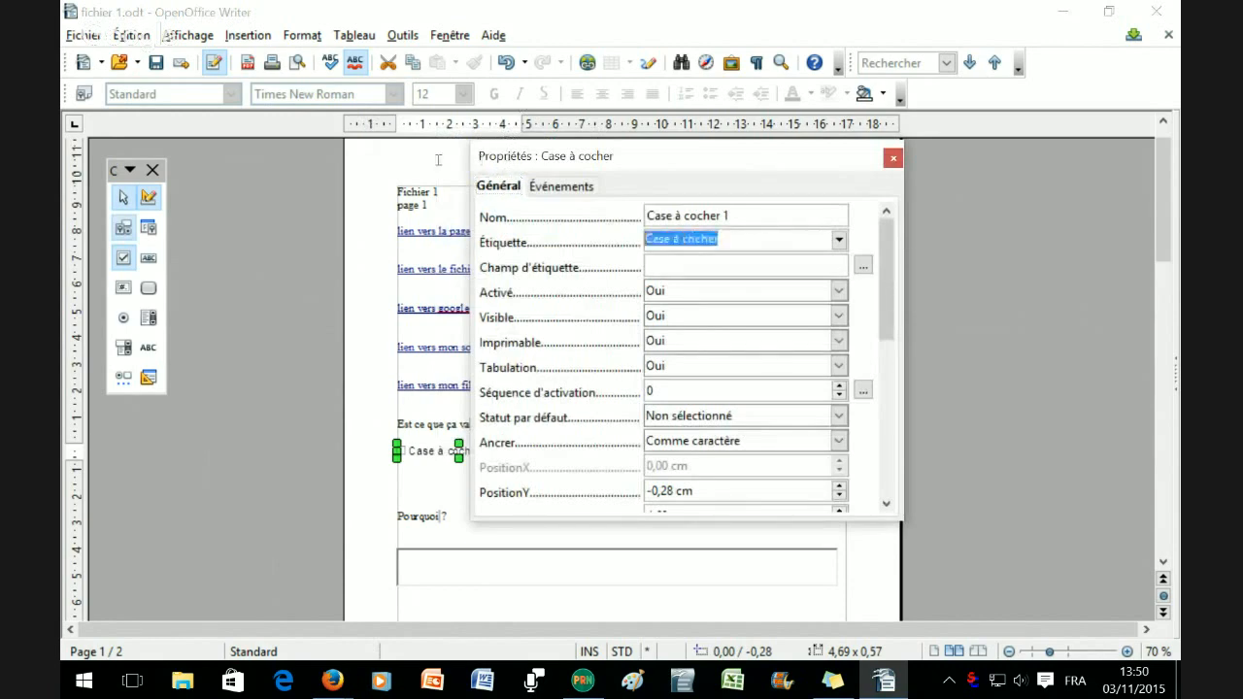
text(oui)
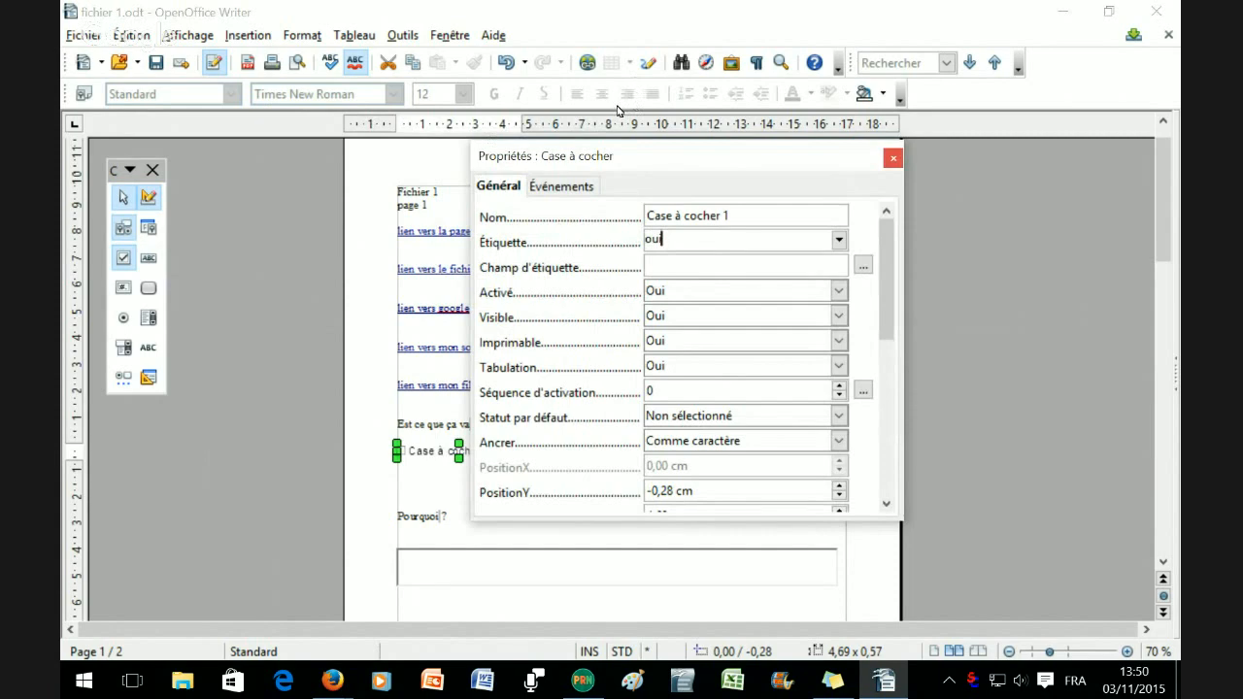
key(Escape)
click(424, 286)
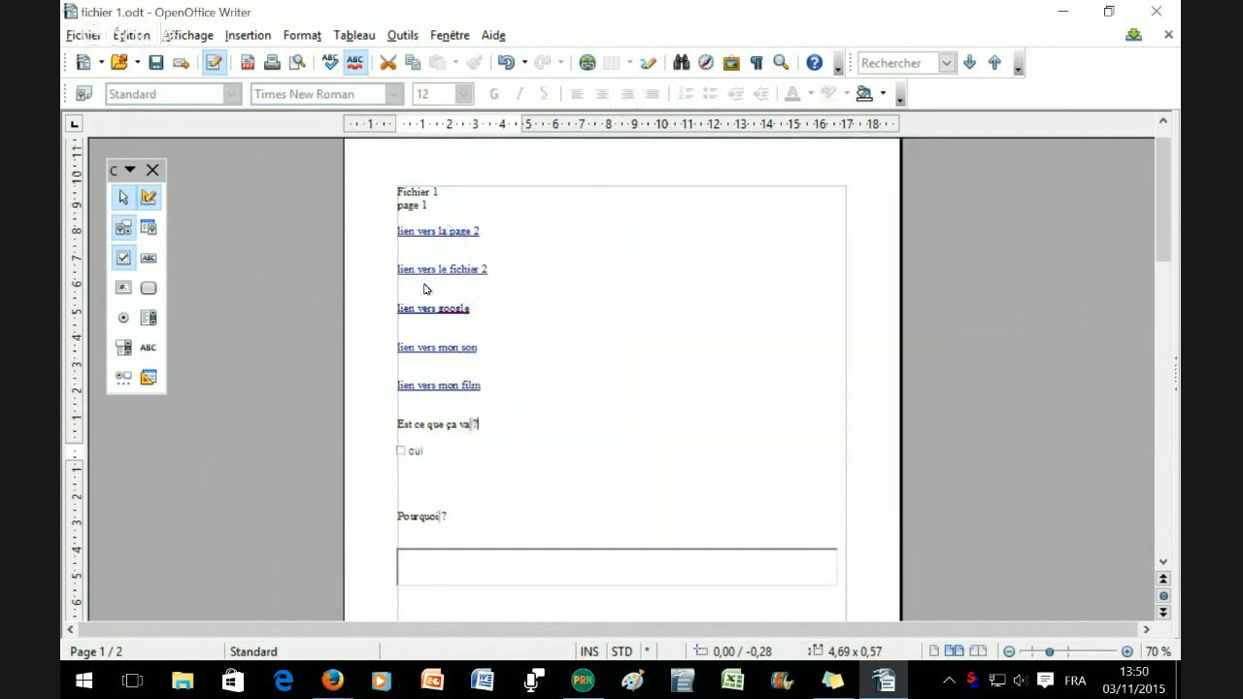
Step: Copy the "oui" check box, paste it beside the original, and label the copy "non"
click(300, 304)
right_click(304, 304)
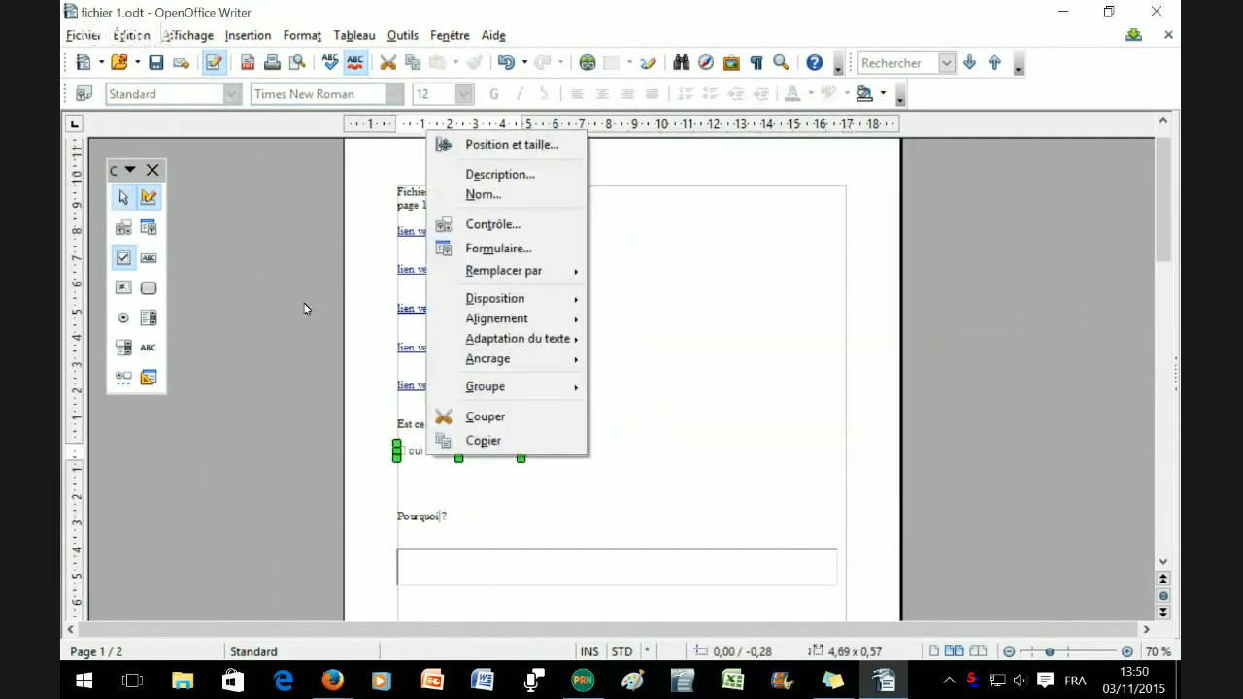
key(Return)
key(Escape)
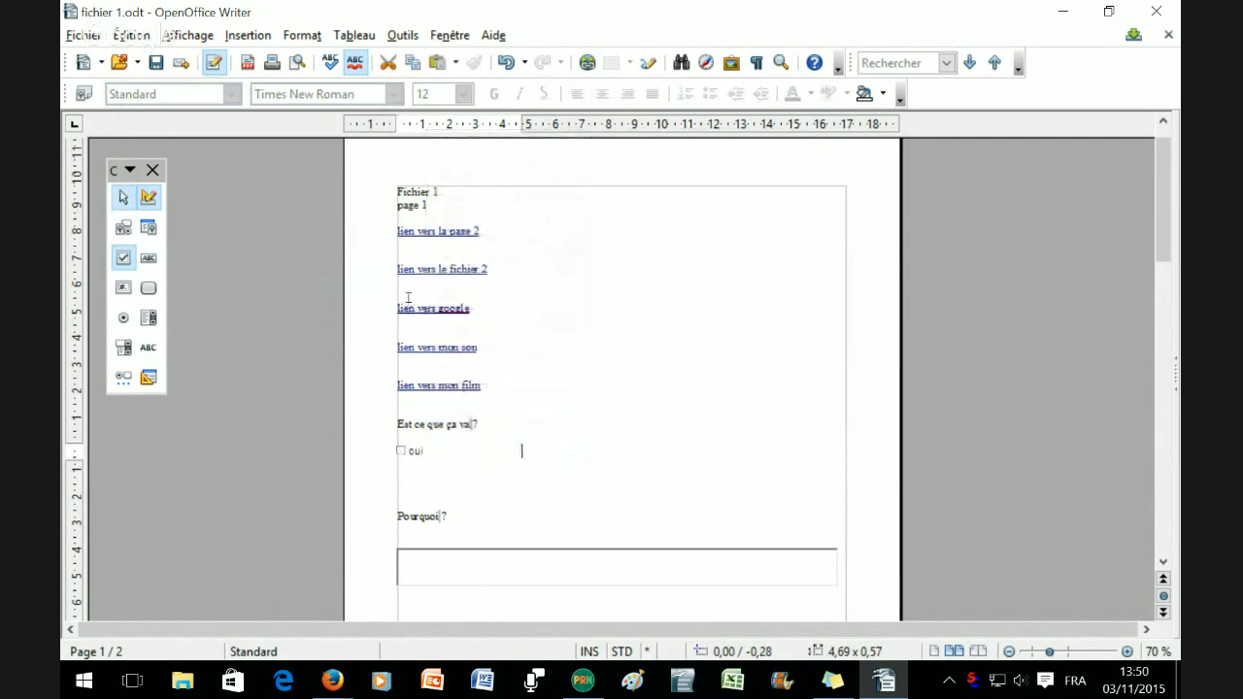
key(Menu)
key(Up)
key(Return)
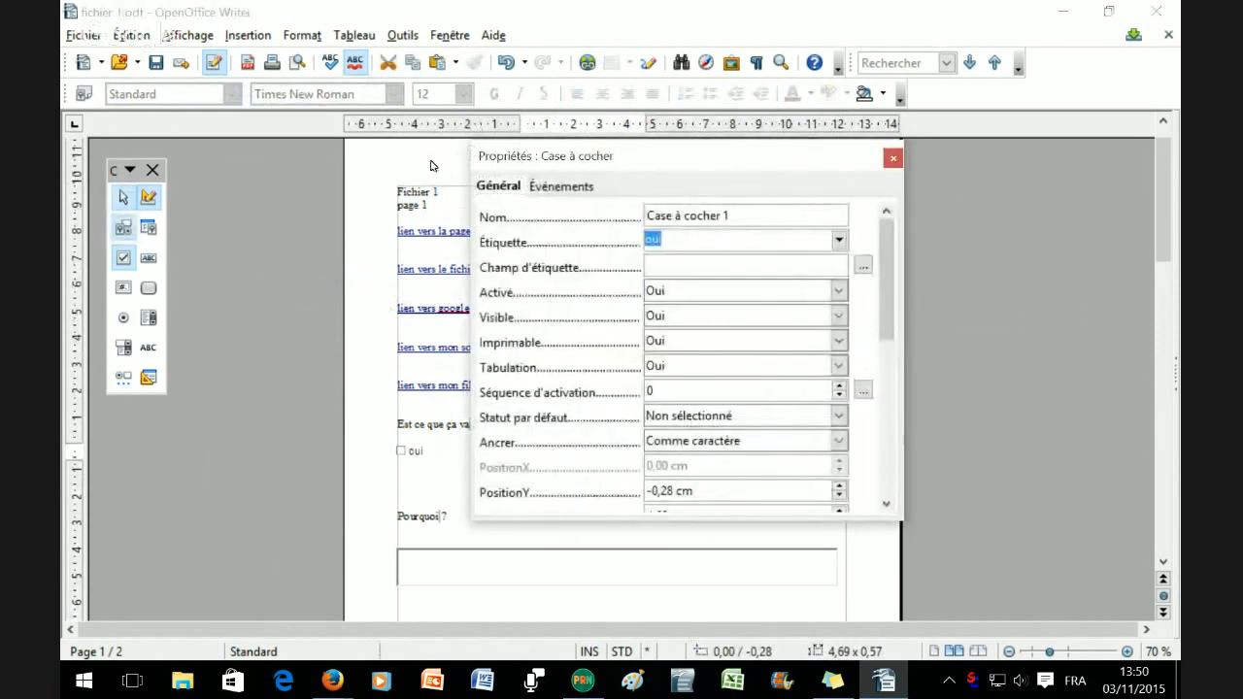
text(non)
click(893, 157)
key(Escape)
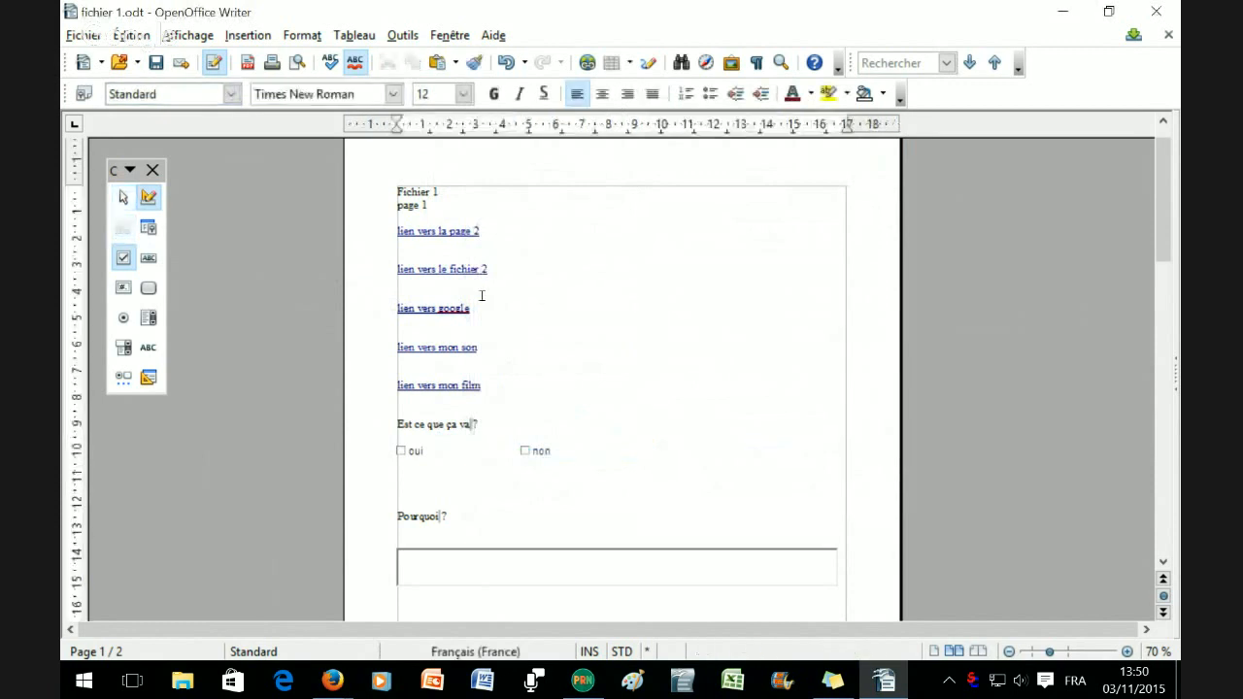
Step: Paste a third check box labelled "peut-être" after "non", and insert a blank line above the row of check boxes
key(ctrl+v)
double_click(456, 304)
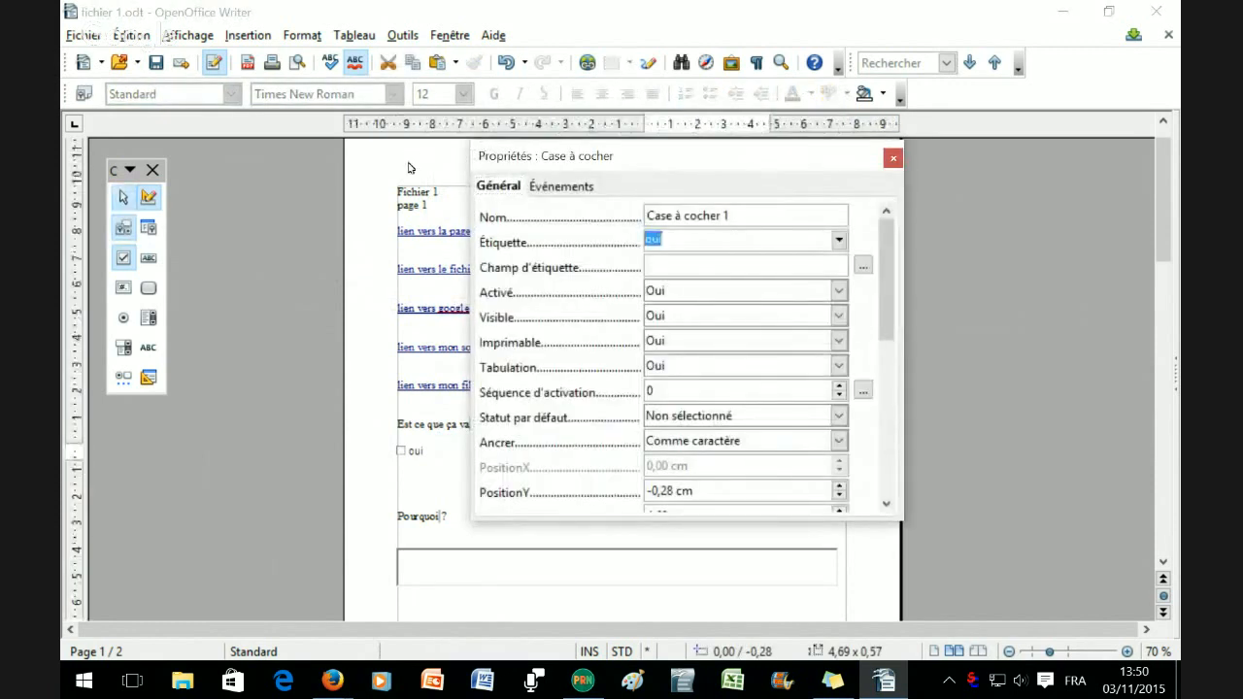
text(peut-être)
key(Return)
click(505, 238)
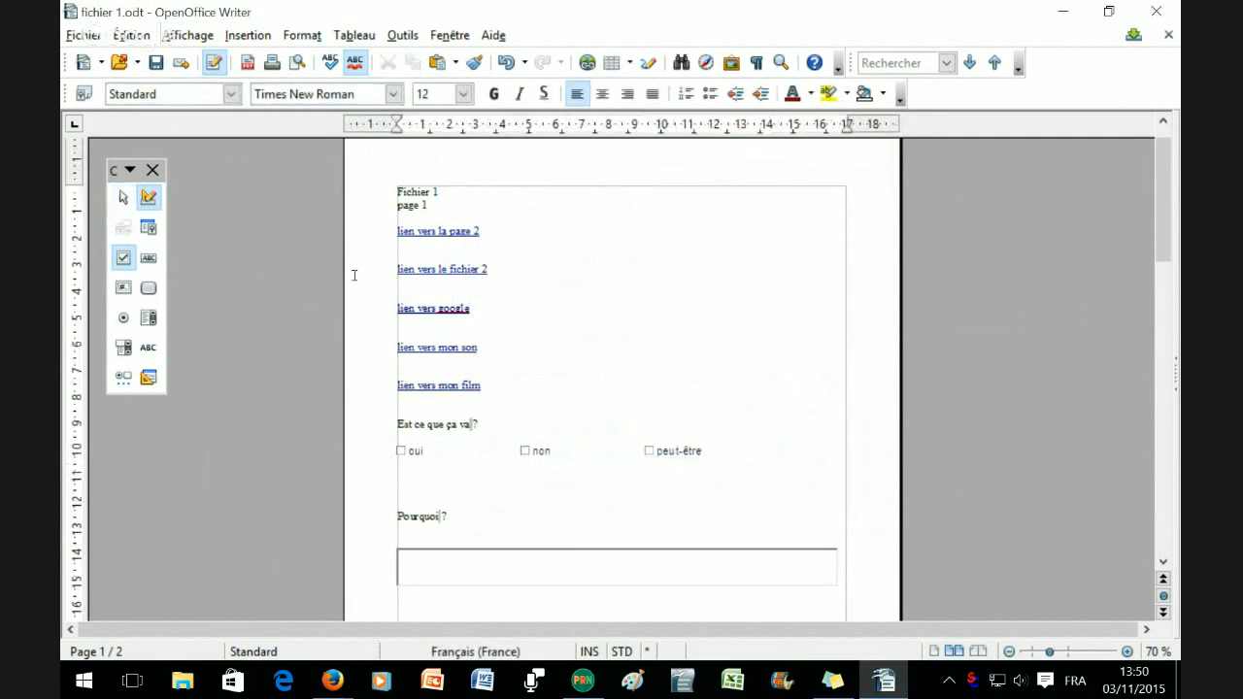
key(Return)
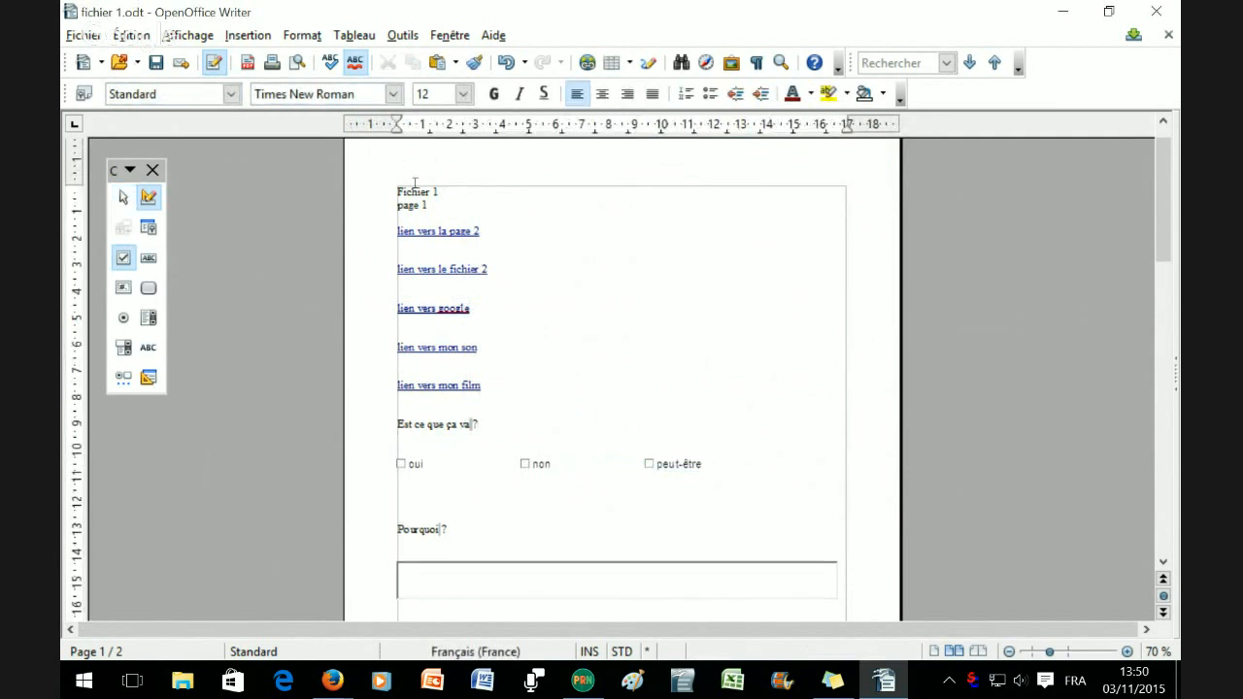
Step: Delete the surplus empty lines above "page2" on the second page
scroll(409, 185, down, 10)
scroll(410, 204, down, 3)
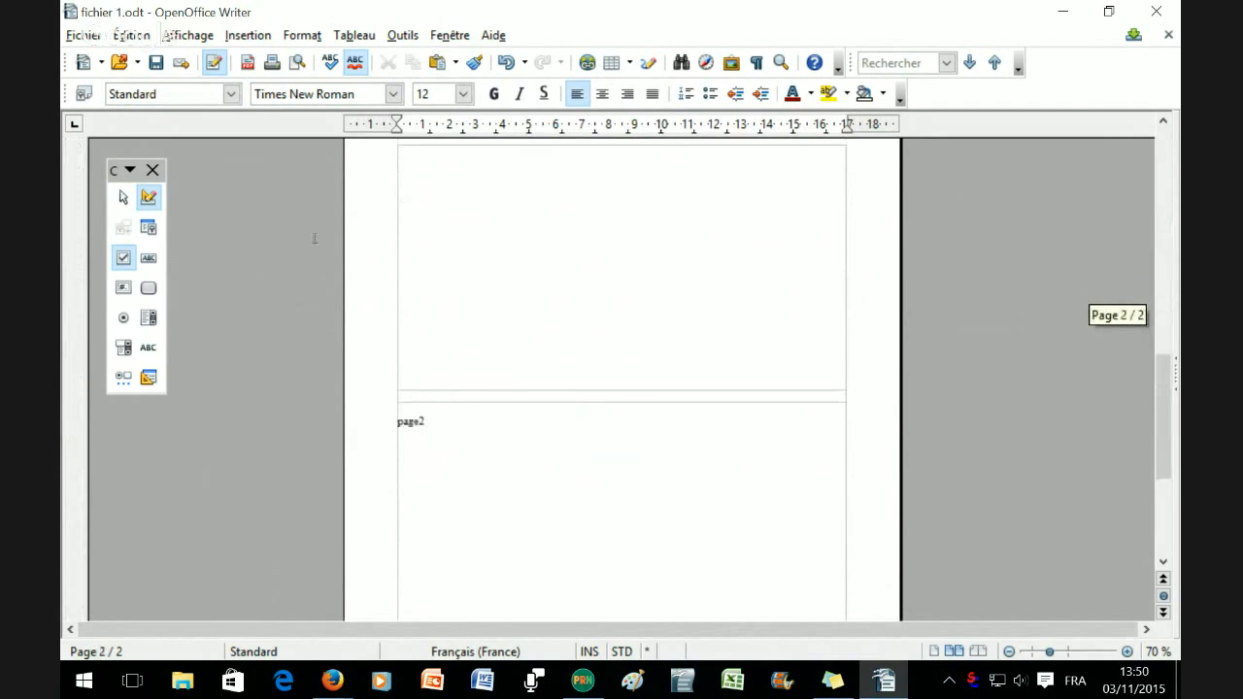
drag(836, 359, 304, 116)
key(Delete)
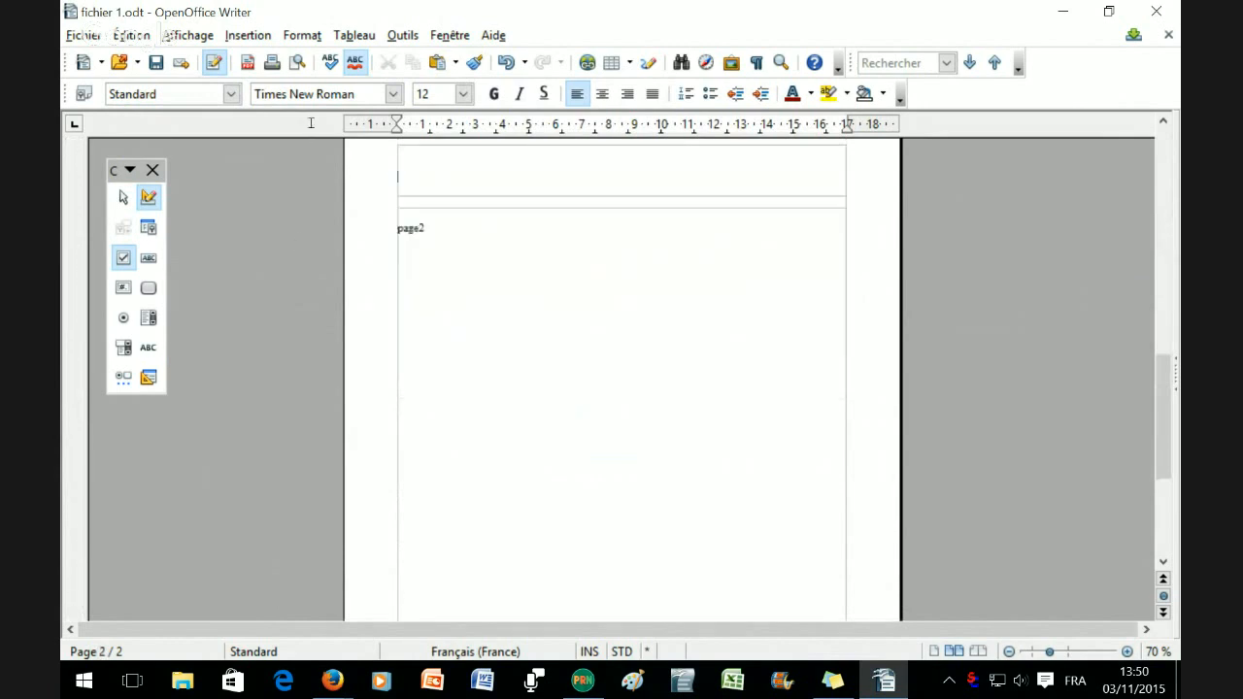
Step: Review the general and link options for PDF export, and export the document to the desktop as a PDF form named fichier 1
scroll(354, 166, up, 10)
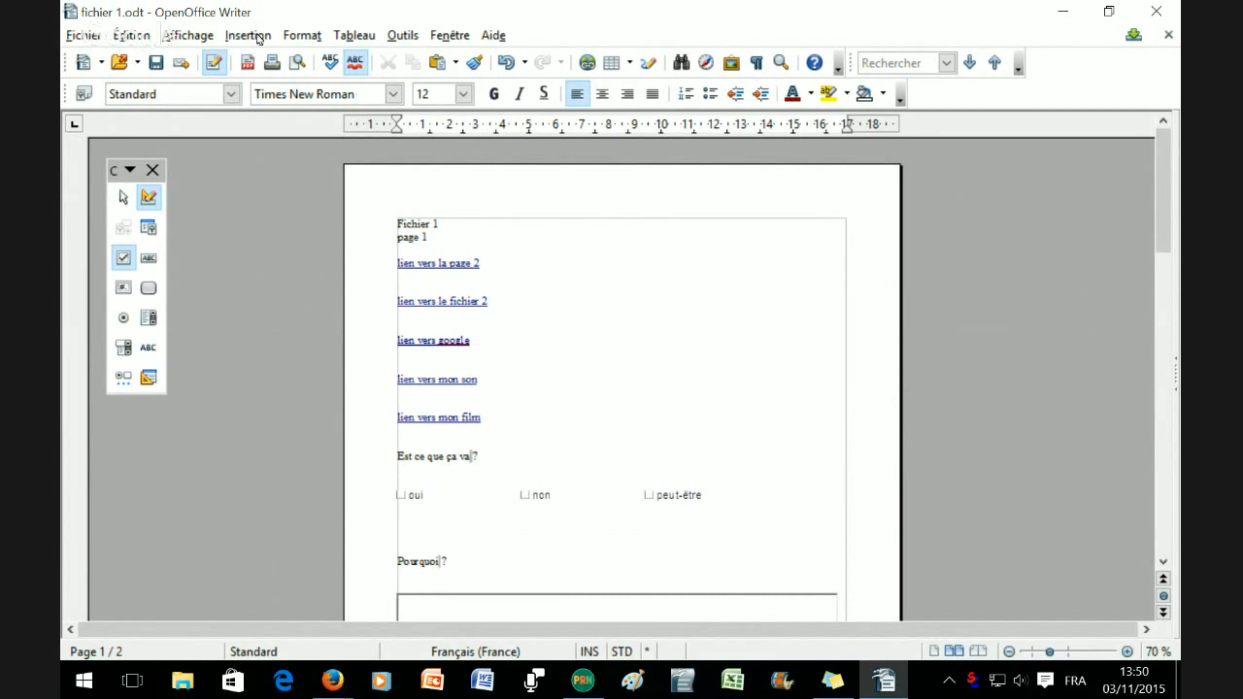
click(84, 29)
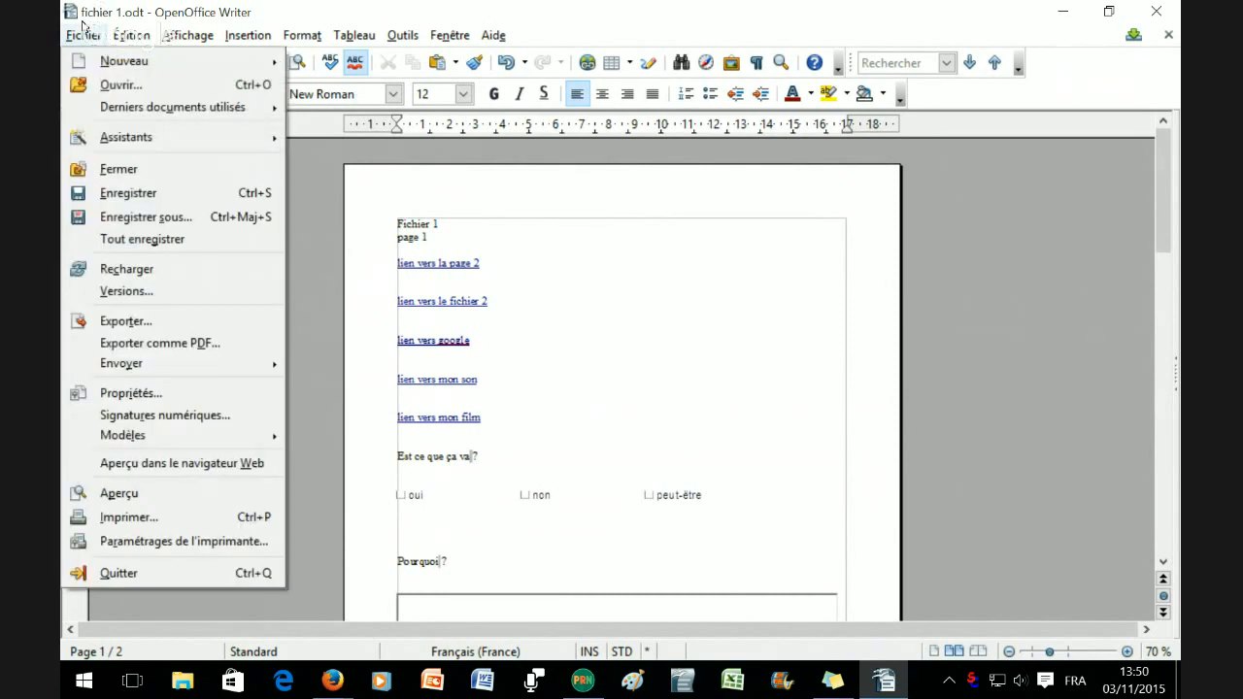
key(Return)
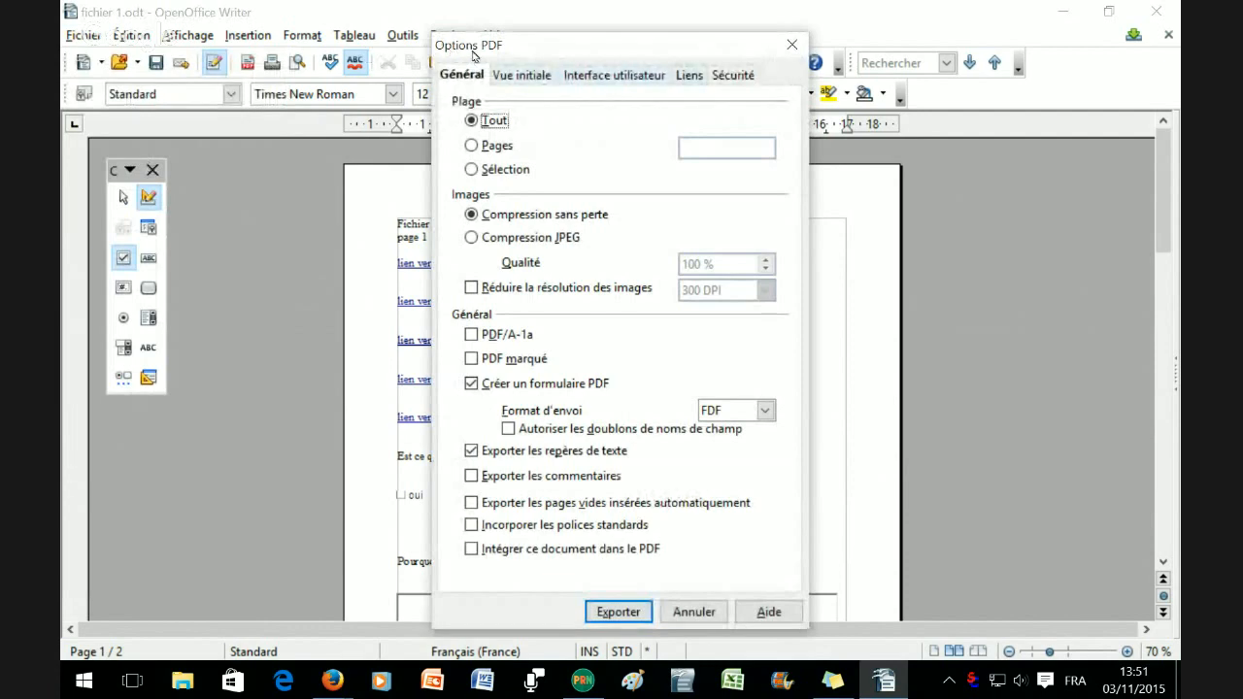
click(688, 75)
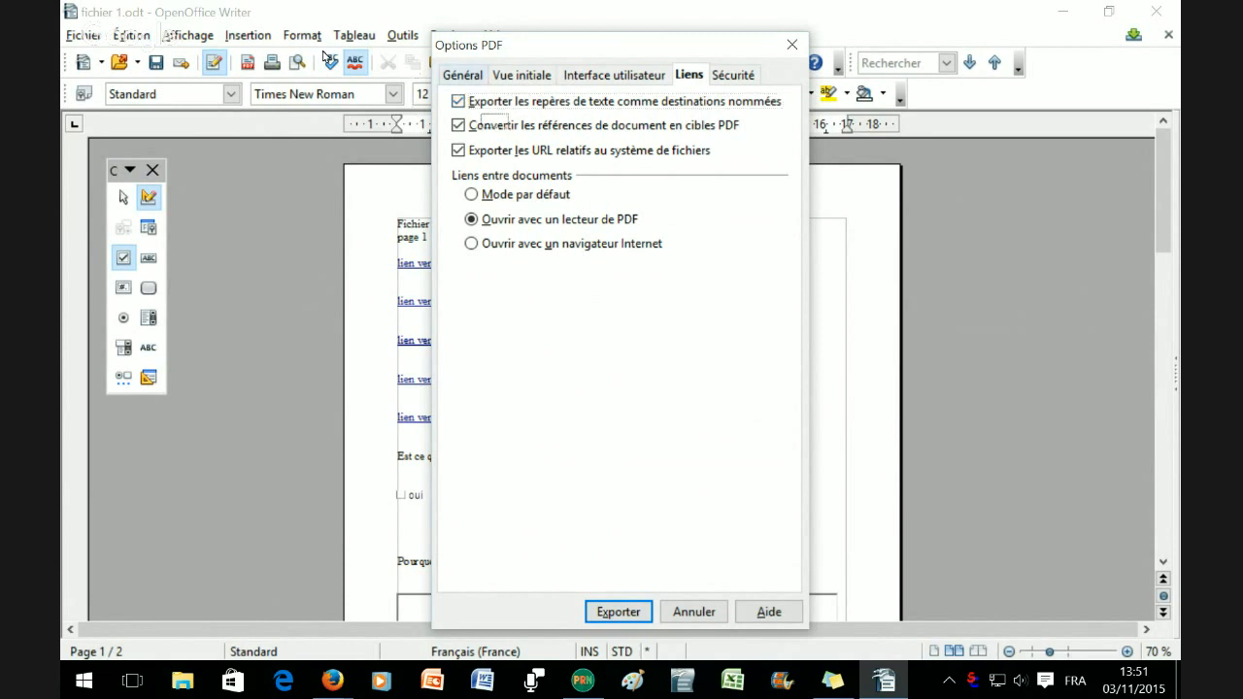
key(ctrl+Page_Up)
key(ctrl+Page_Up)
key(ctrl+Page_Up)
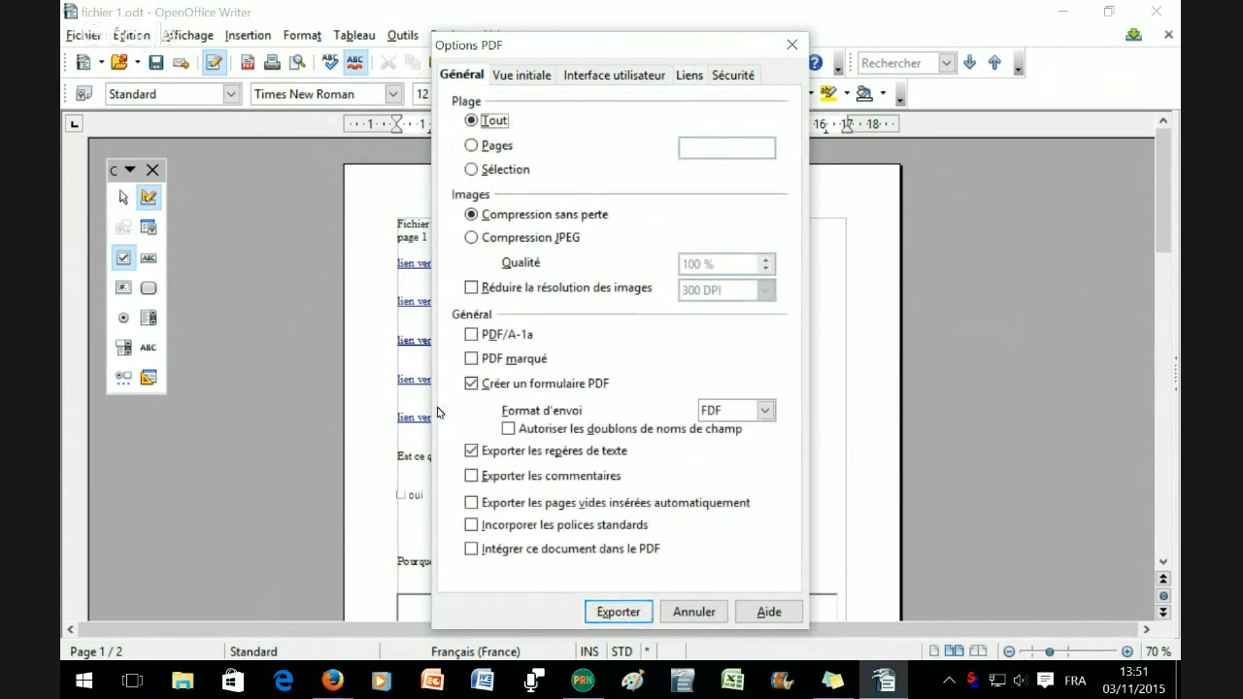
key(Return)
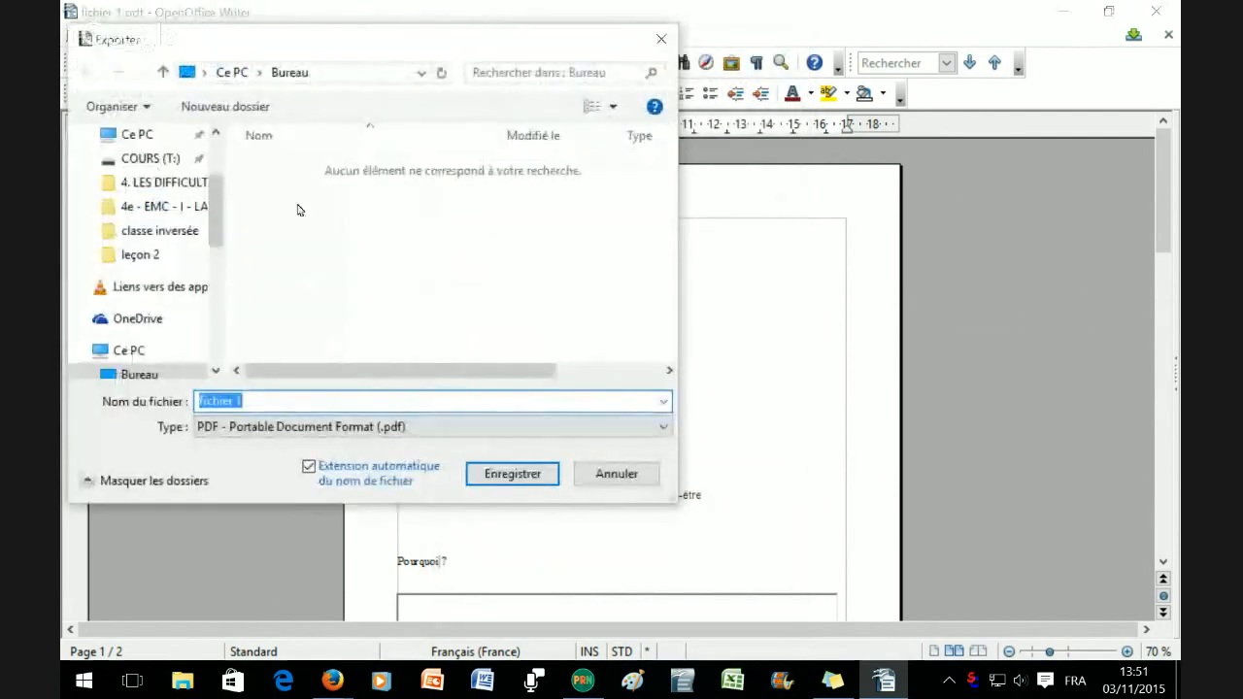
key(Return)
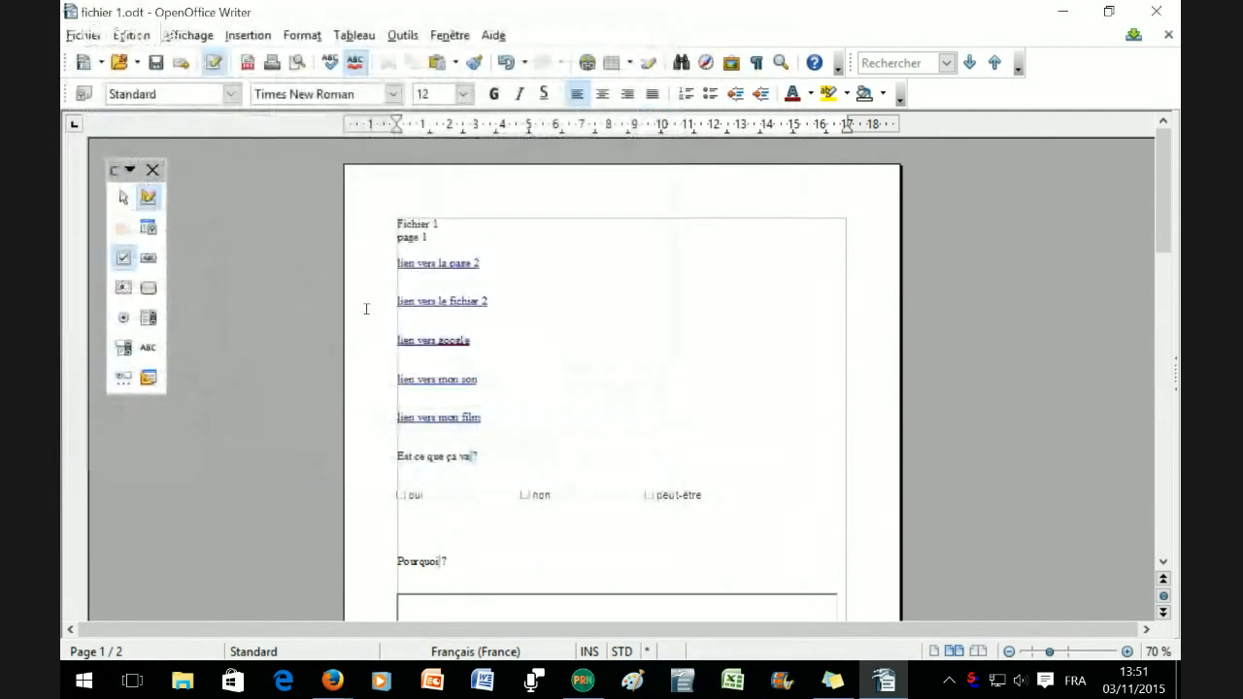
Step: Close the document and save the changes to fichier 1.odt
scroll(366, 309, down, 10)
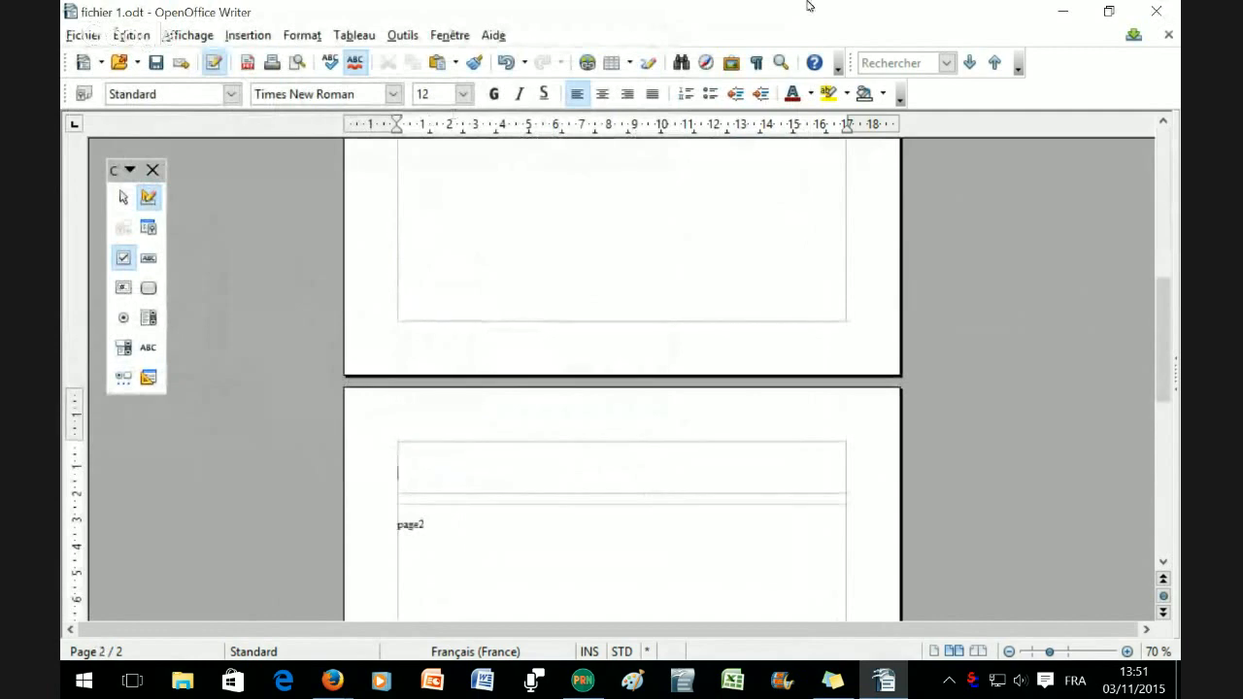
key(alt+F4)
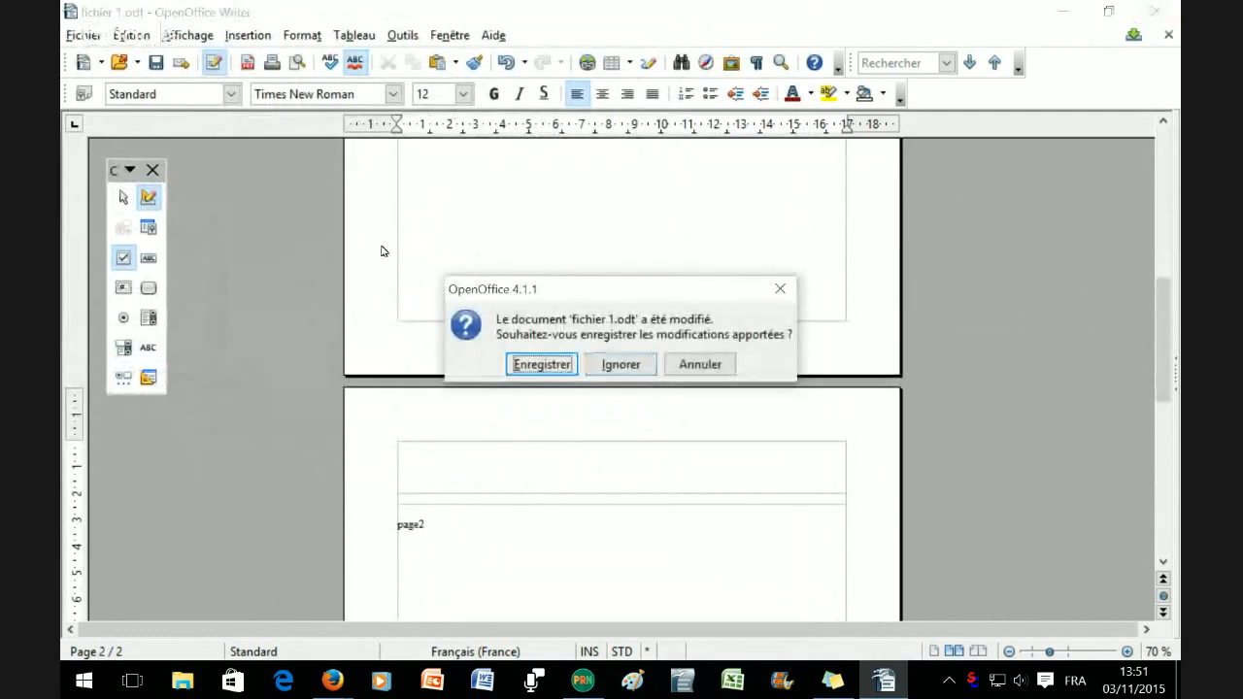
key(Return)
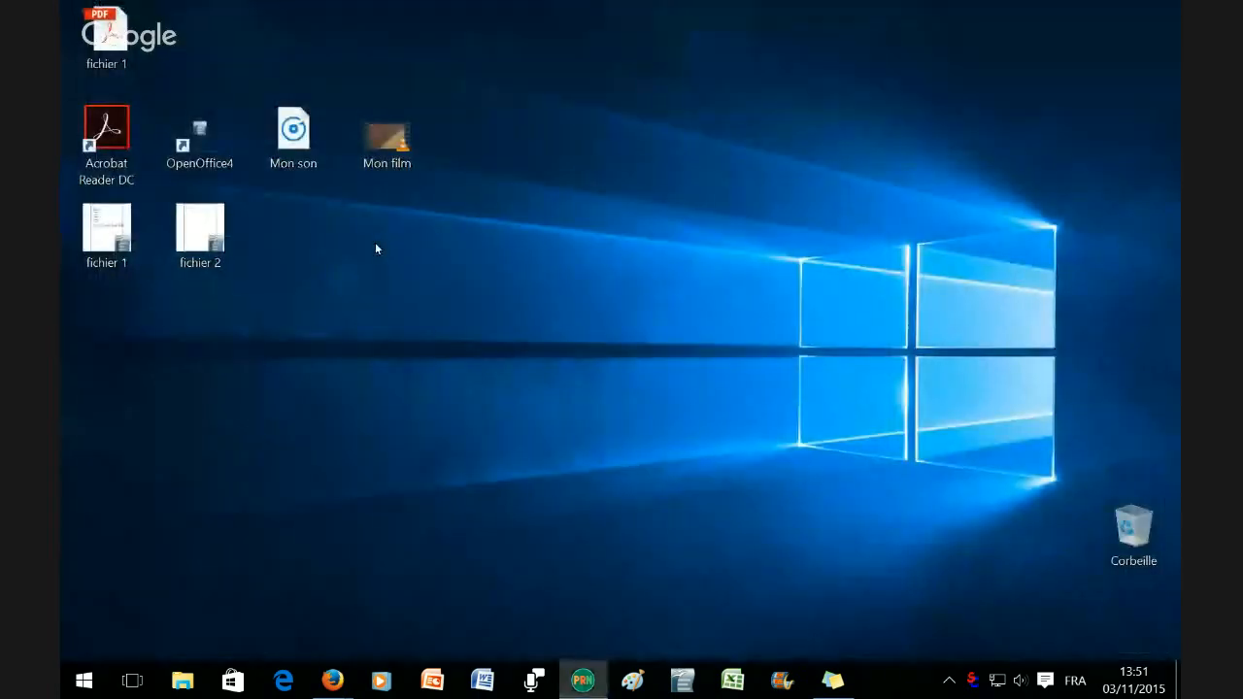
Step: Move the fichier 1 PDF below its source document on the desktop, and open the fichier 2 text document
drag(191, 64, 108, 328)
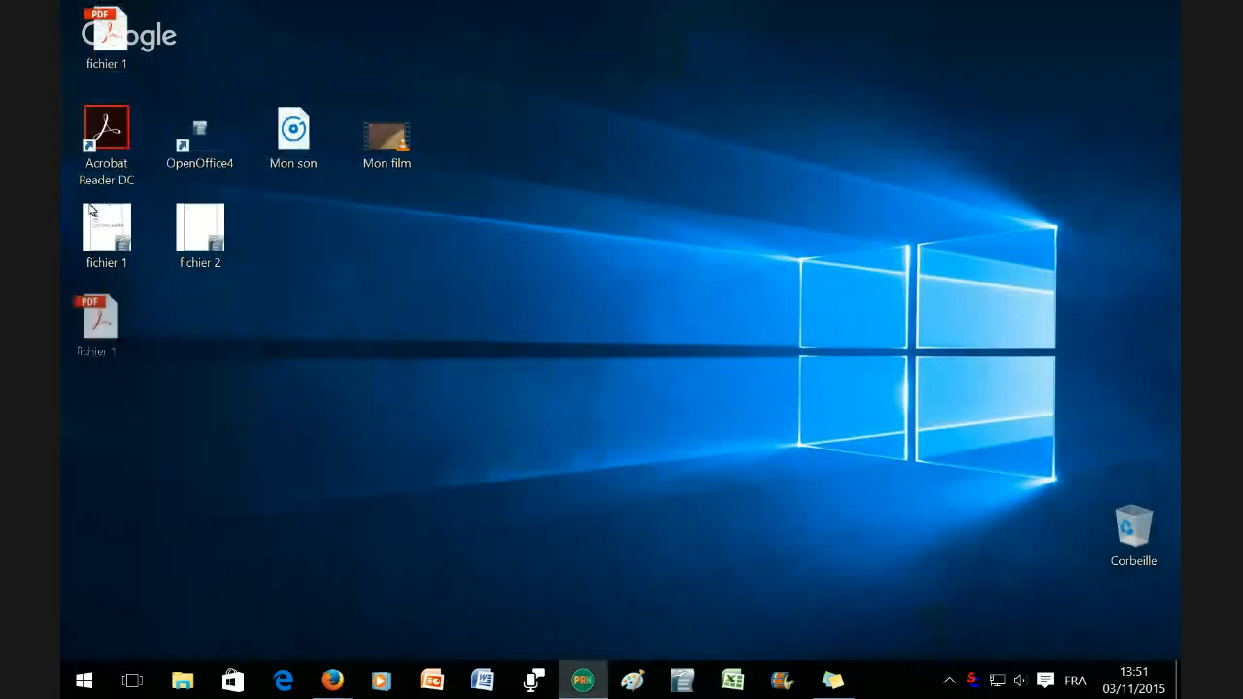
click(201, 229)
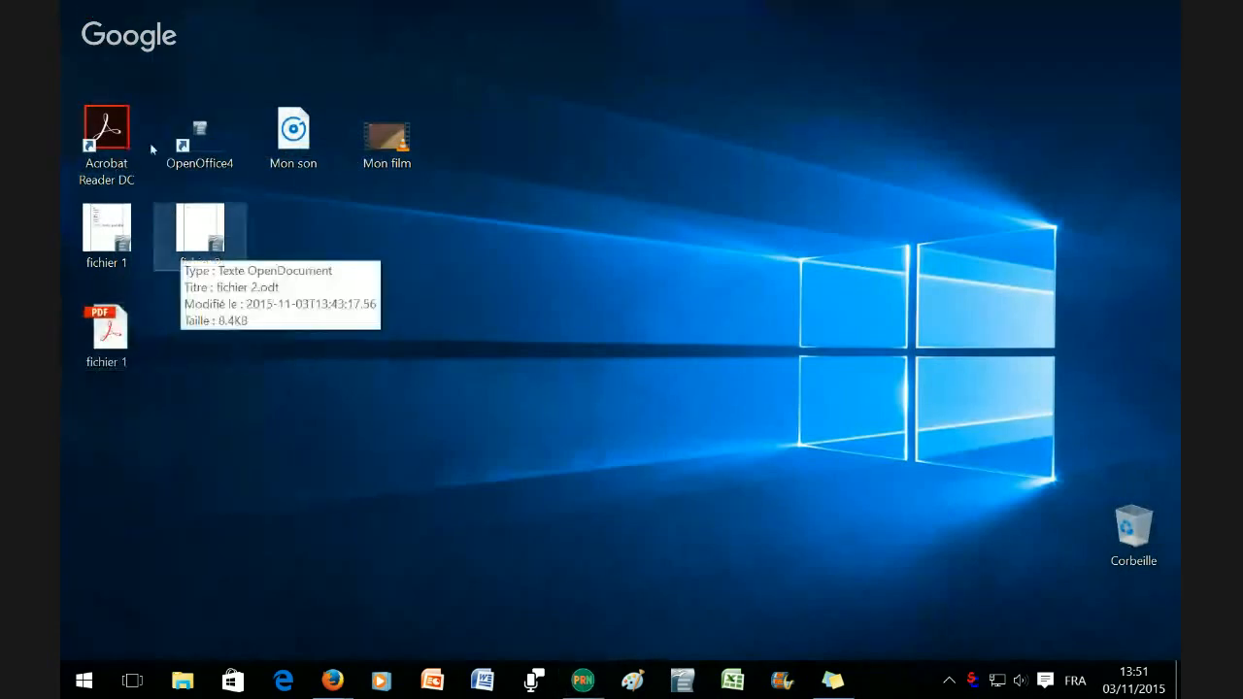
key(Return)
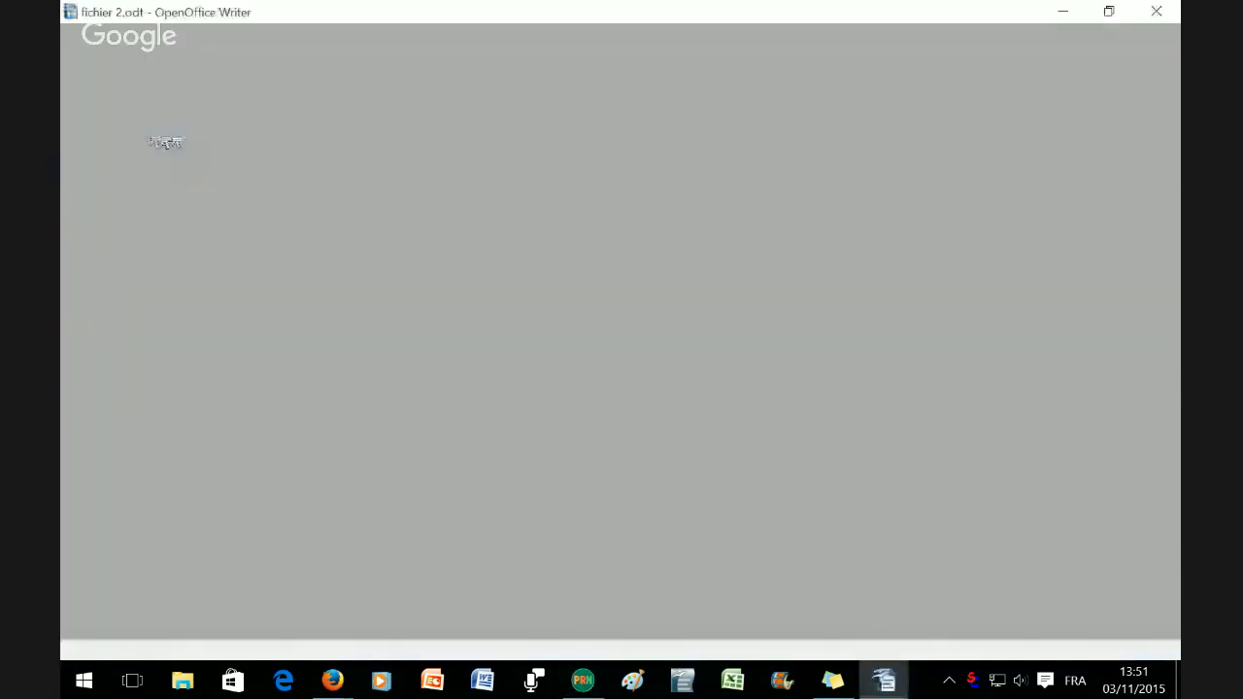
Step: Check the general and link options for PDF export, and export fichier 2.odt to the desktop as a PDF form named fichier 2
key(alt+f)
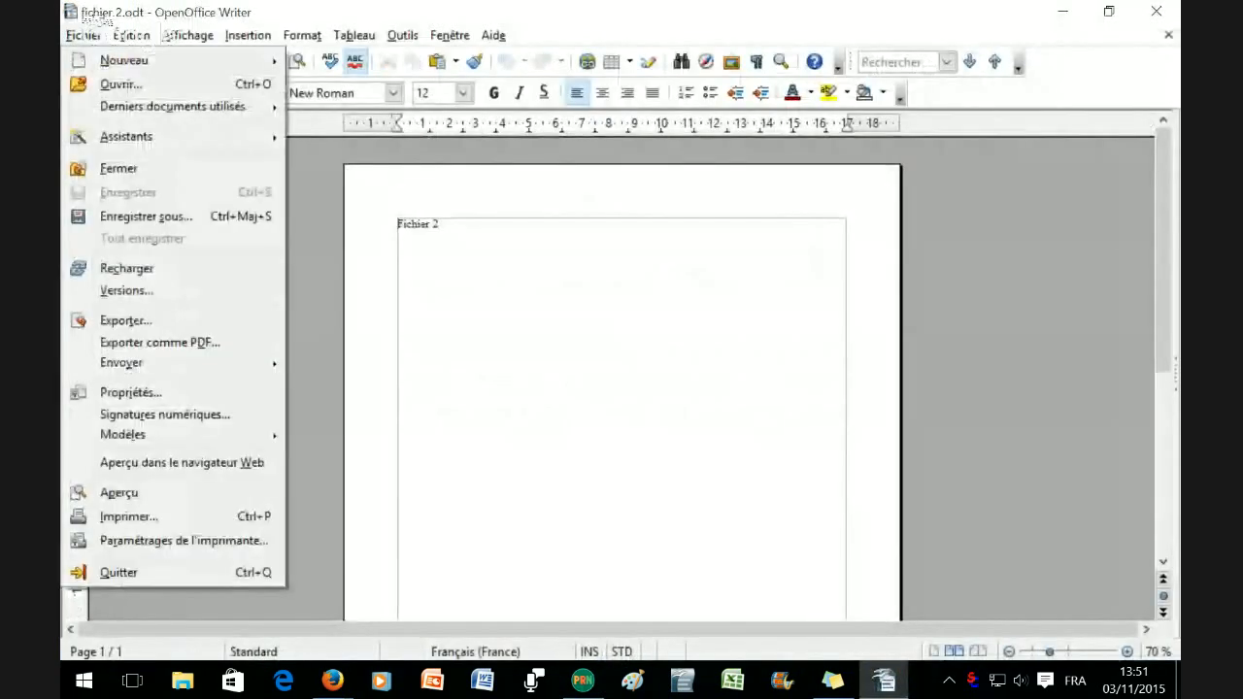
key(Down)
key(Down)
key(Down)
key(Down)
key(Down)
key(Down)
key(Down)
key(Down)
key(Down)
key(Down)
key(Return)
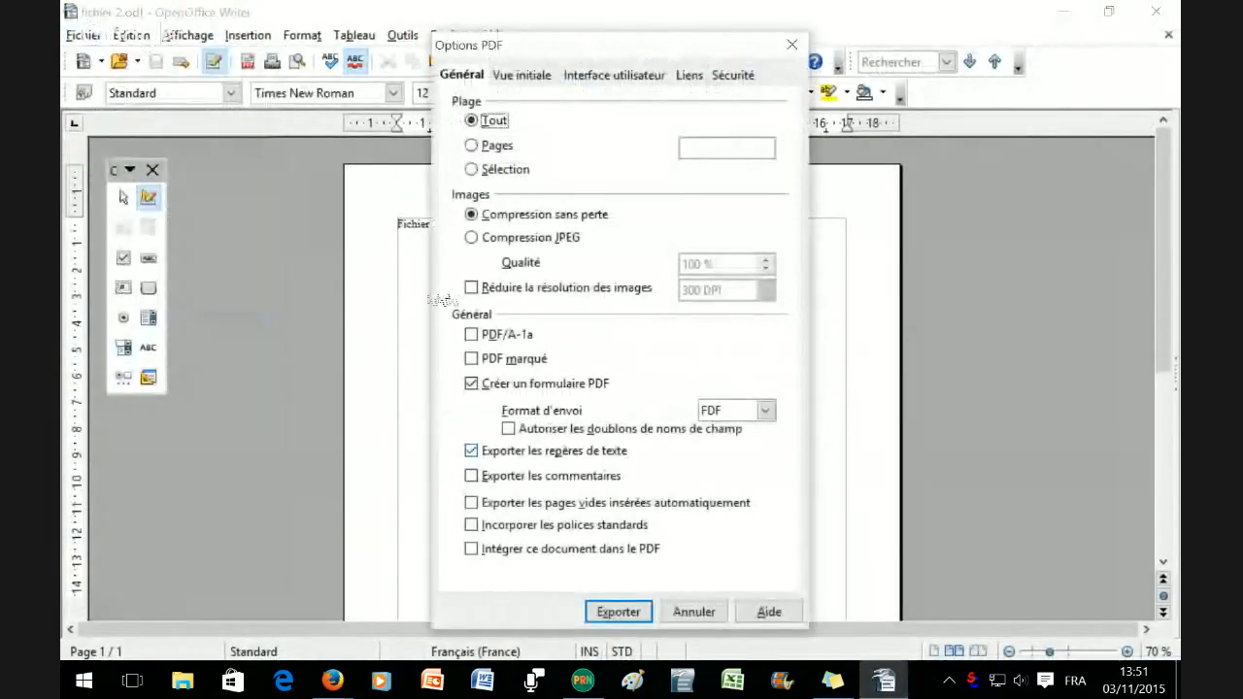
key(ctrl+Tab)
key(ctrl+Tab)
key(ctrl+Tab)
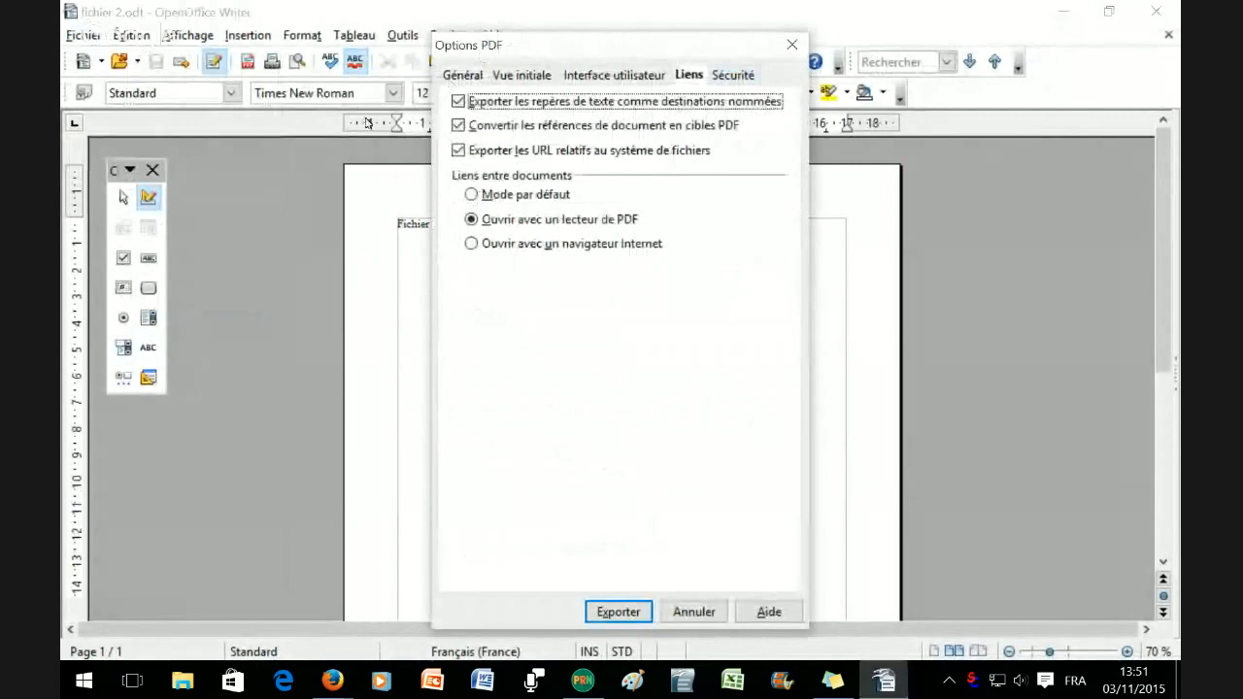
key(ctrl+Tab)
key(ctrl+Tab)
key(Return)
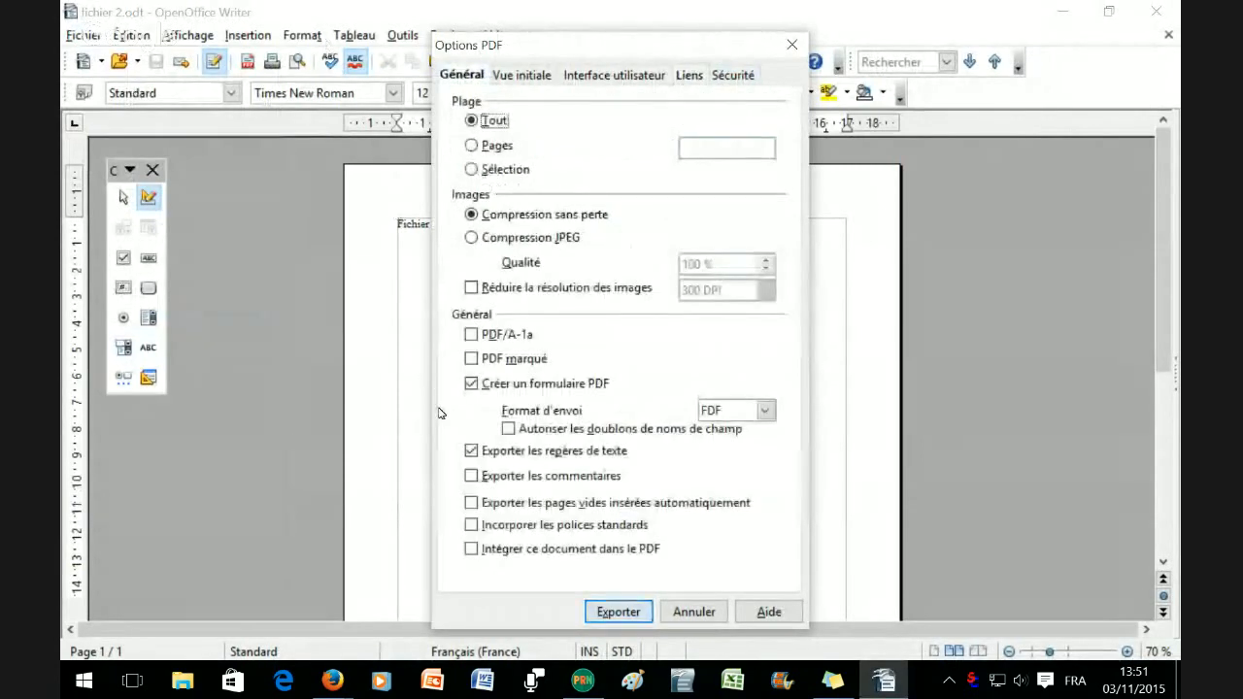
key(Return)
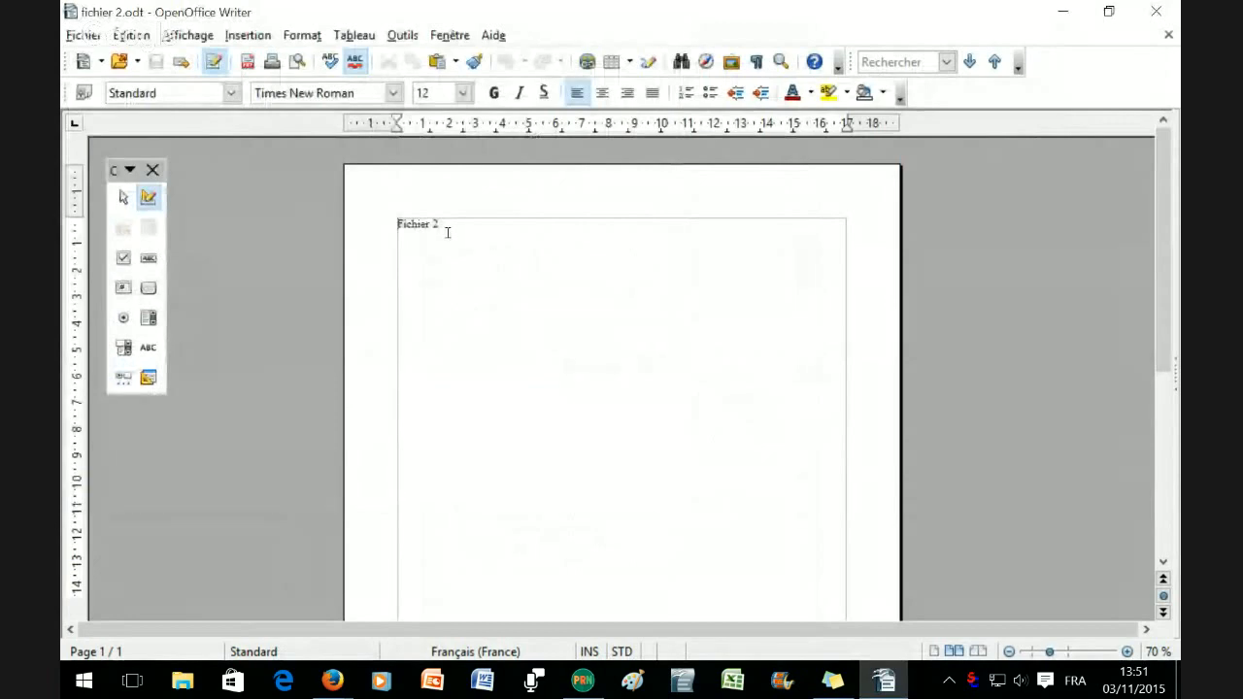
Step: Close fichier 2.odt and move the fichier 2 PDF below its source document on the desktop
key(alt+F4)
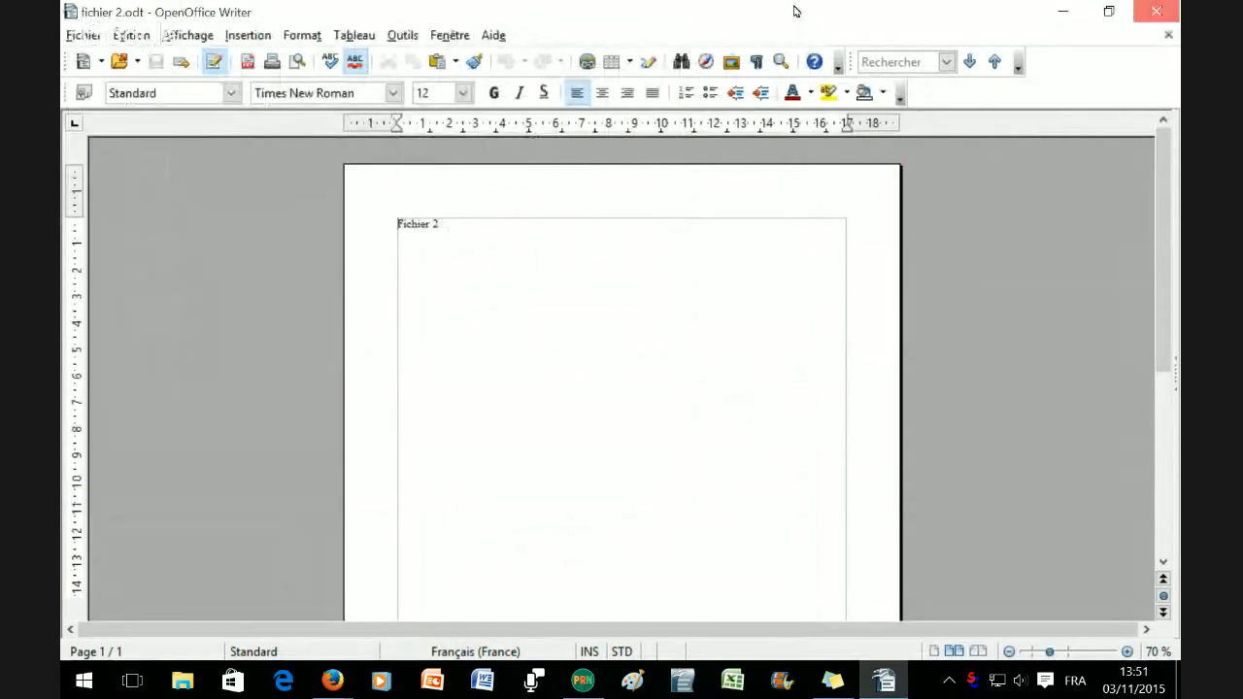
drag(107, 34, 170, 326)
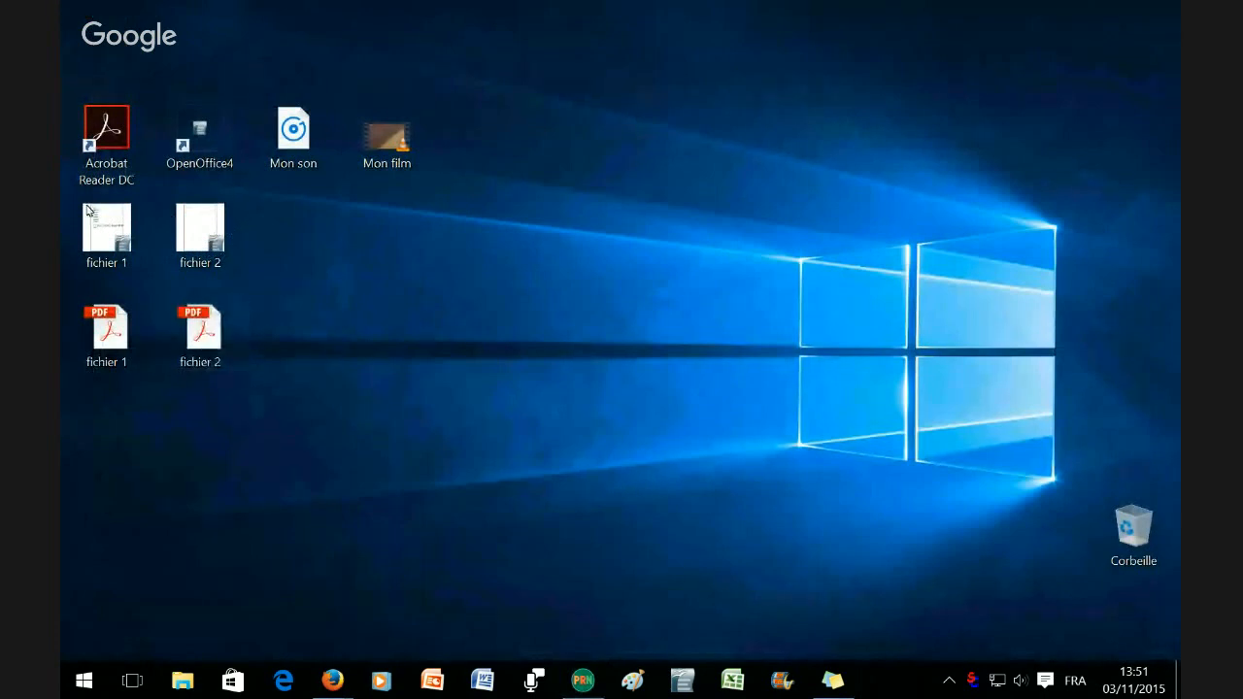
Step: Open fichier 1.pdf in Acrobat Reader, follow the "lien vers la page 2" link, and return to the first page
click(107, 233)
key(Right)
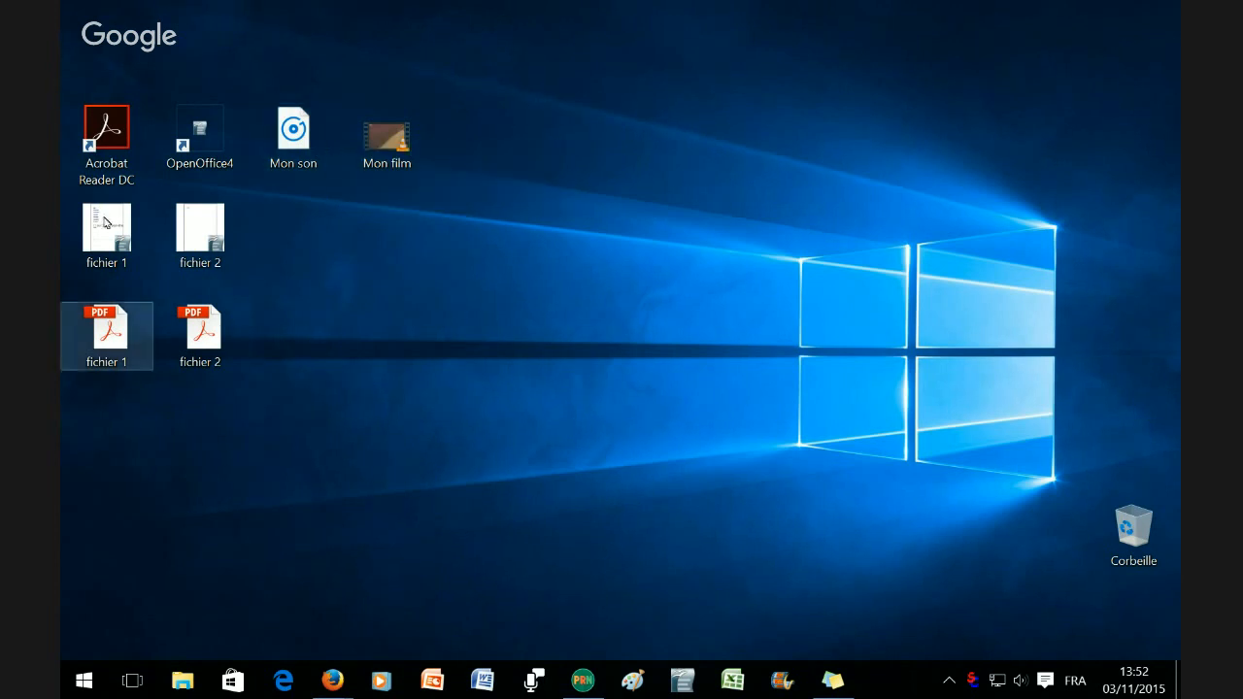
double_click(108, 331)
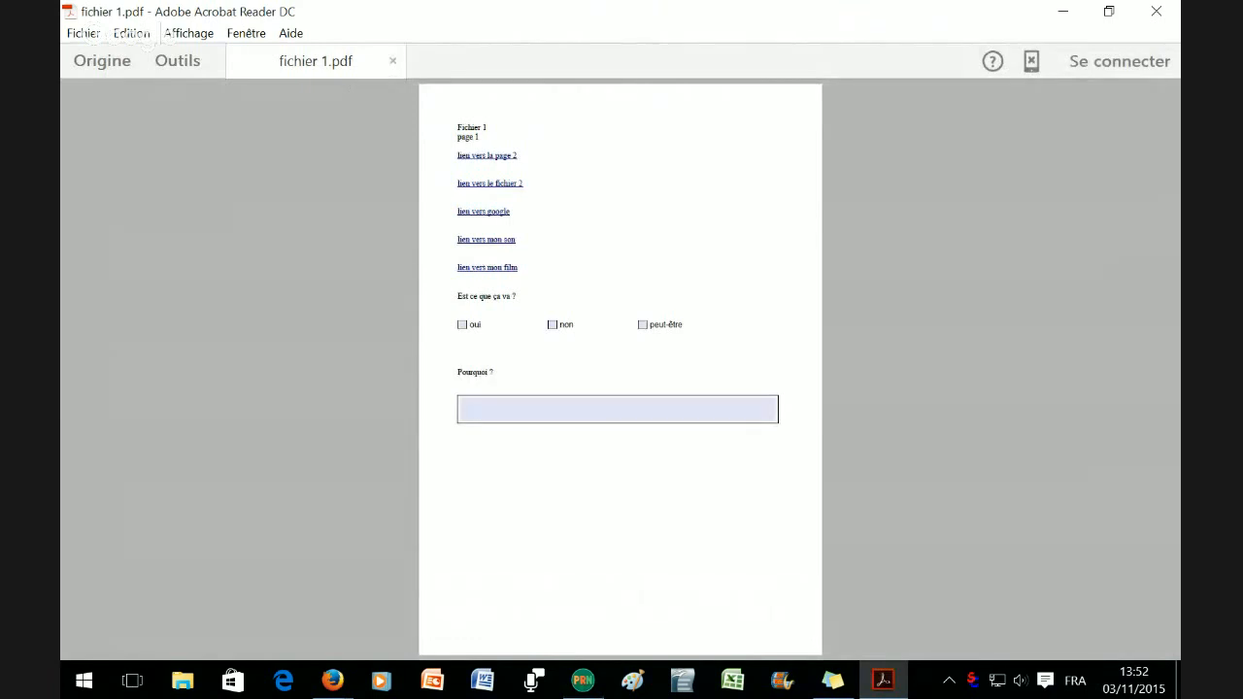
click(487, 156)
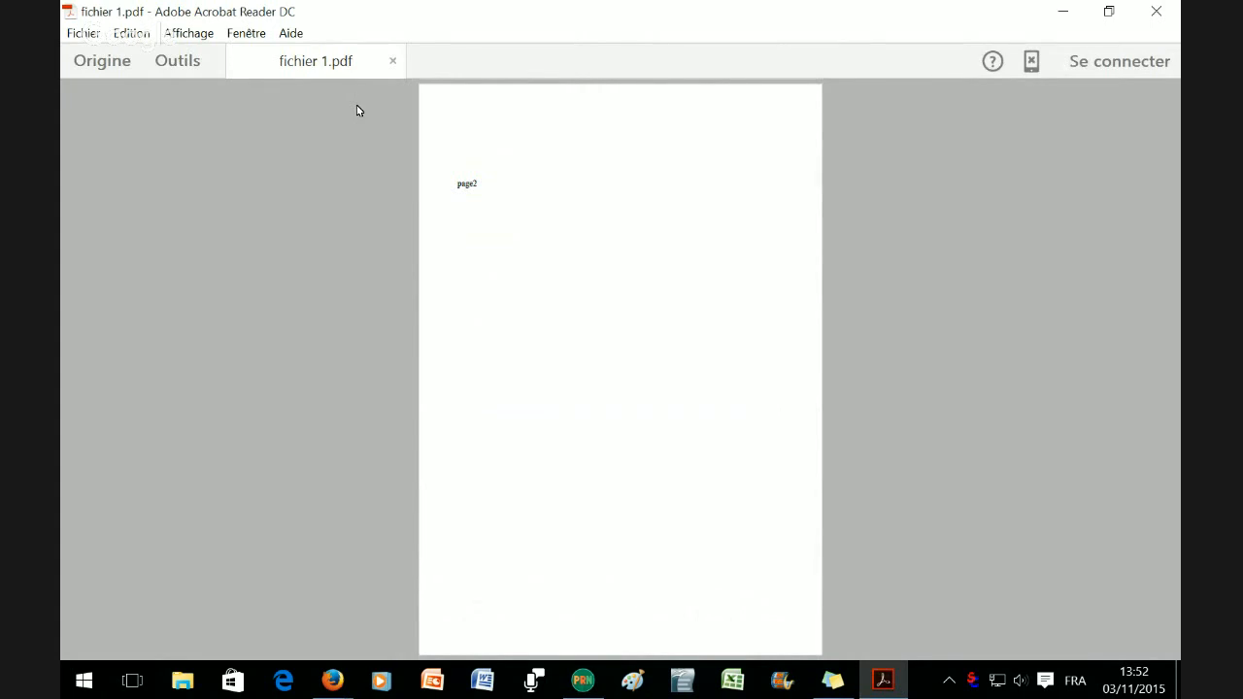
scroll(405, 230, up, 10)
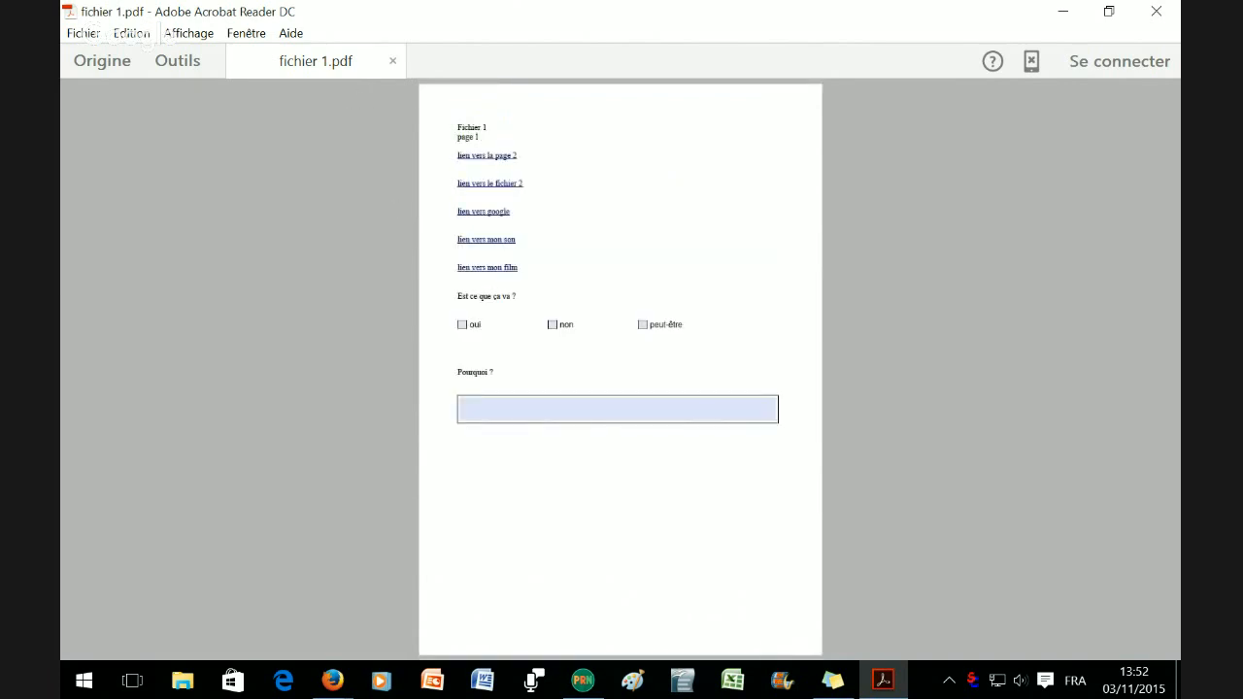
Step: Test the links to fichier 2 and Google, allowing access to fichier 2.pdf and returning to fichier 1.pdf after each
click(481, 184)
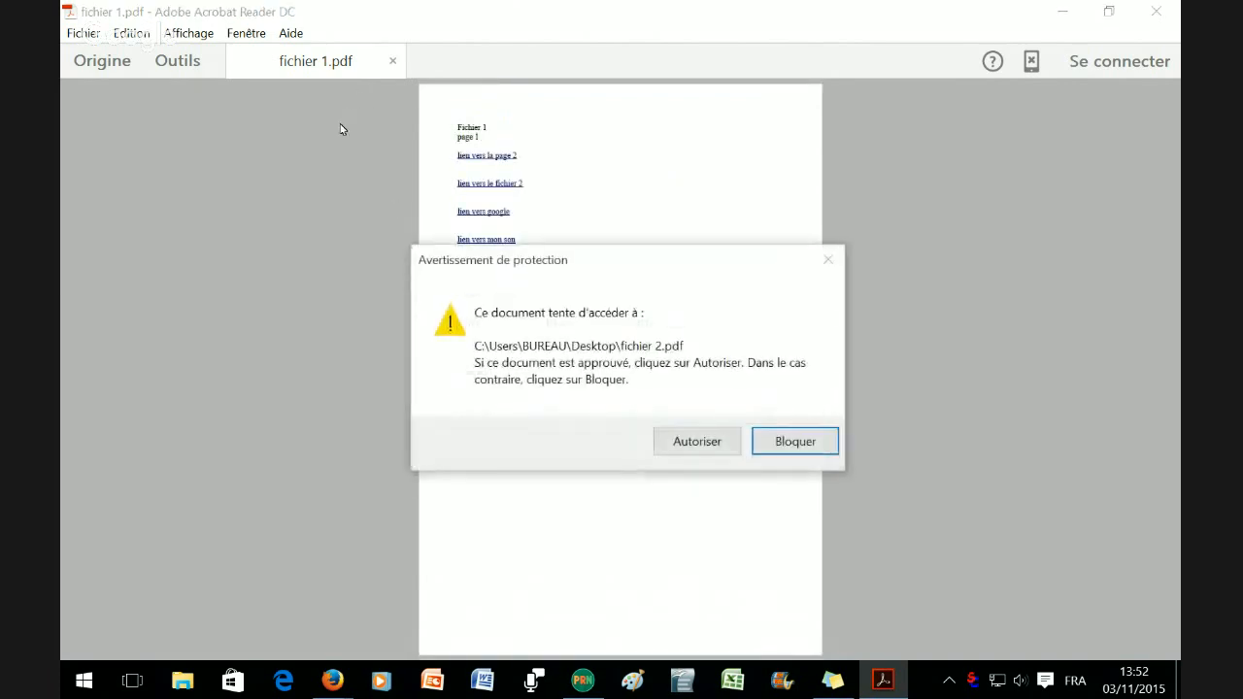
click(699, 442)
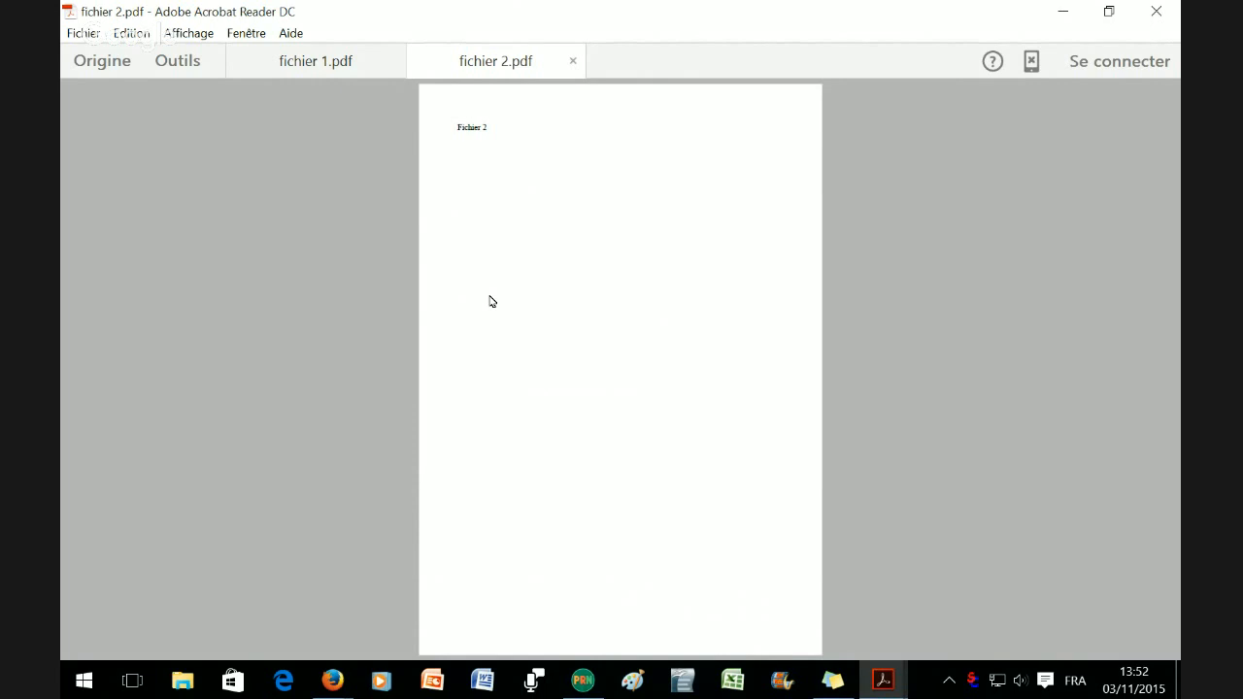
click(301, 60)
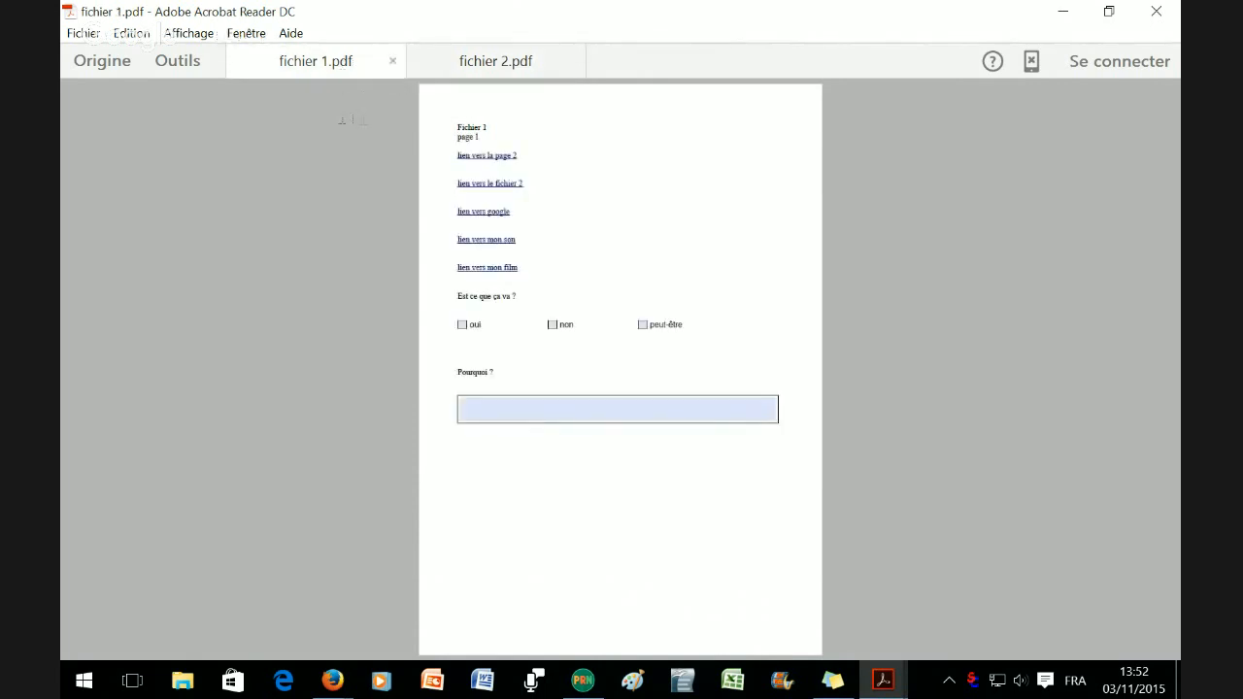
click(483, 212)
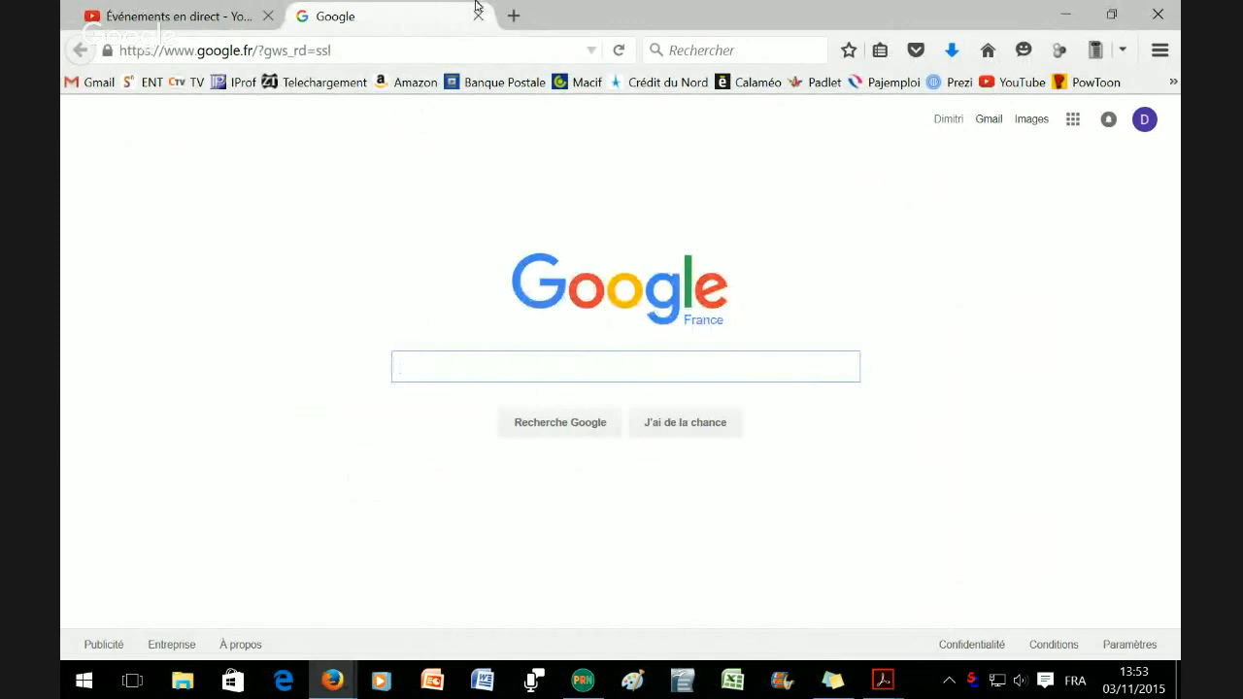
drag(670, 14, 61, 14)
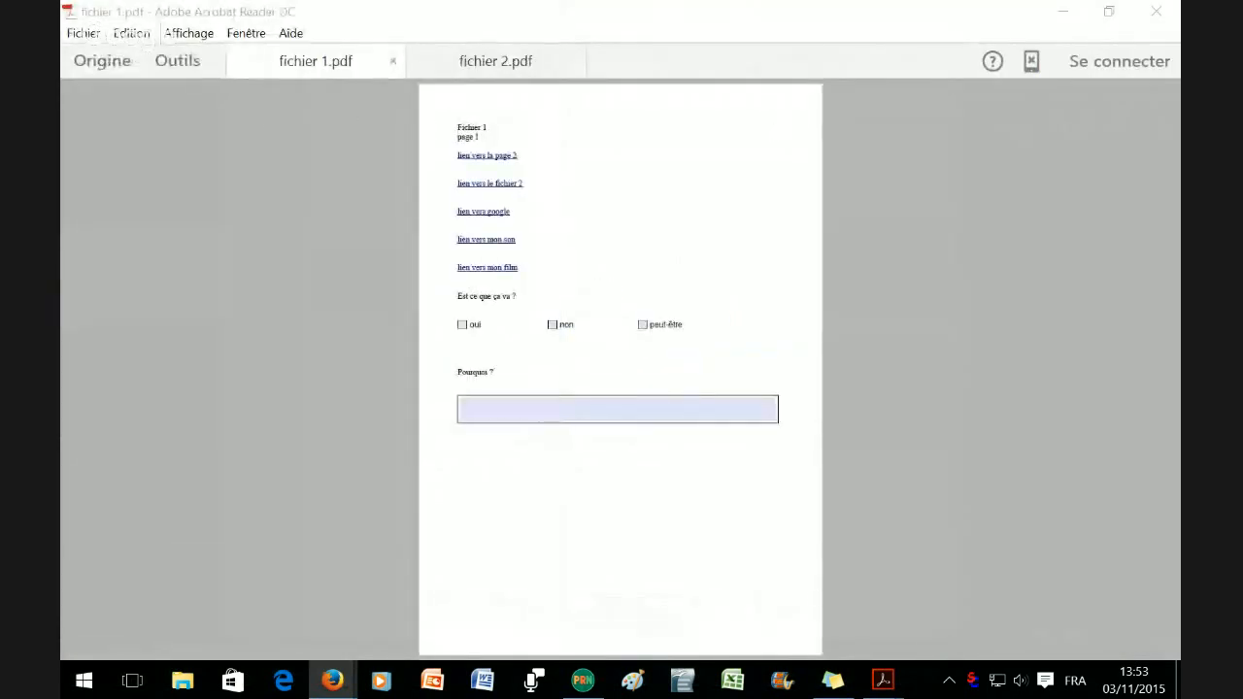
Step: Test the "lien vers mon son" and "lien vers mon film" links, allowing the sound and film files to open and play
click(487, 239)
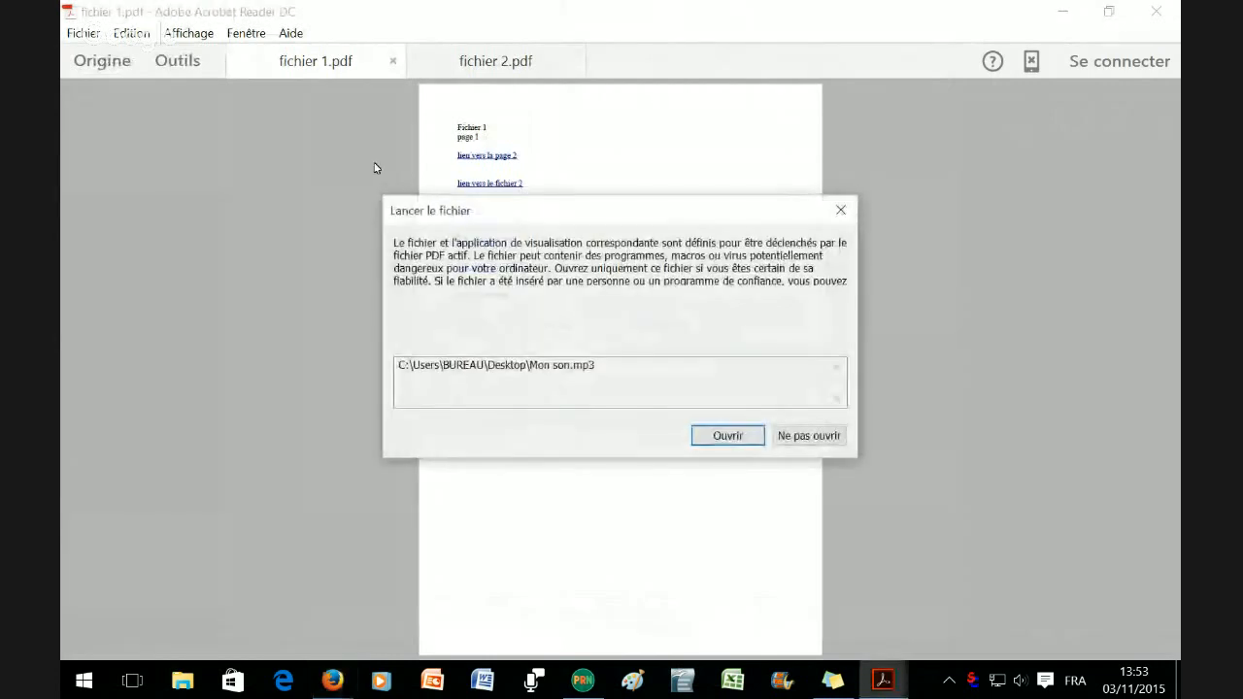
key(Return)
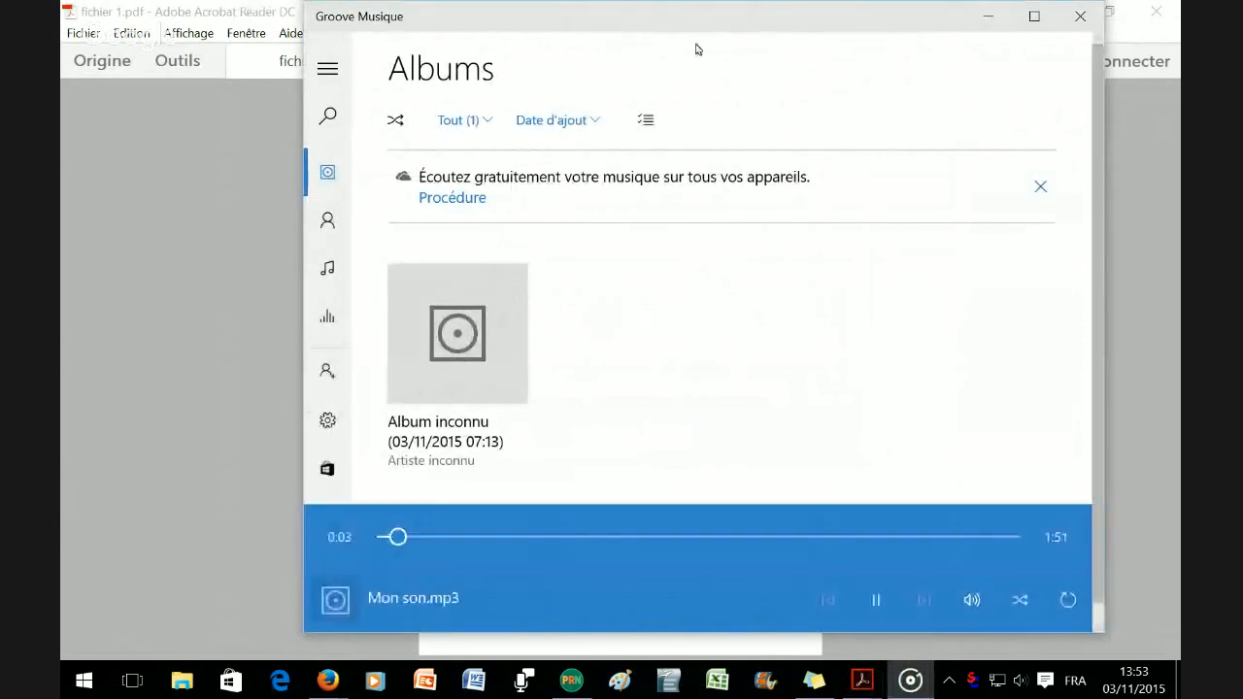
key(alt+F4)
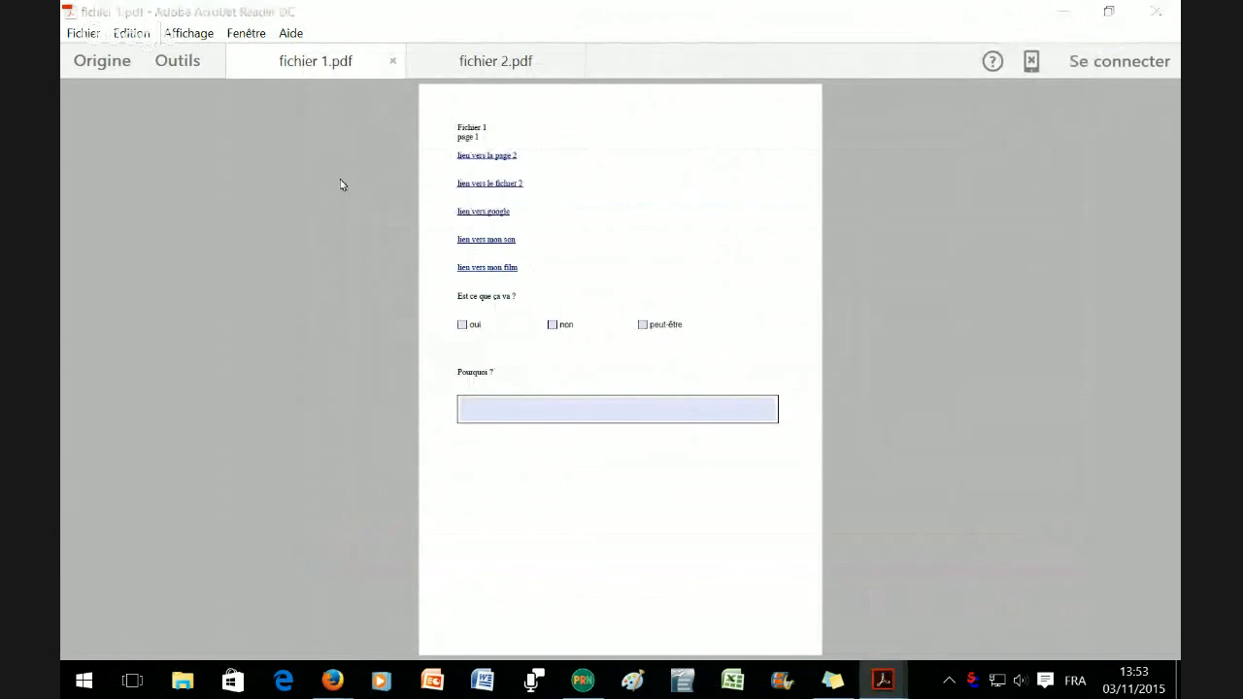
key(Return)
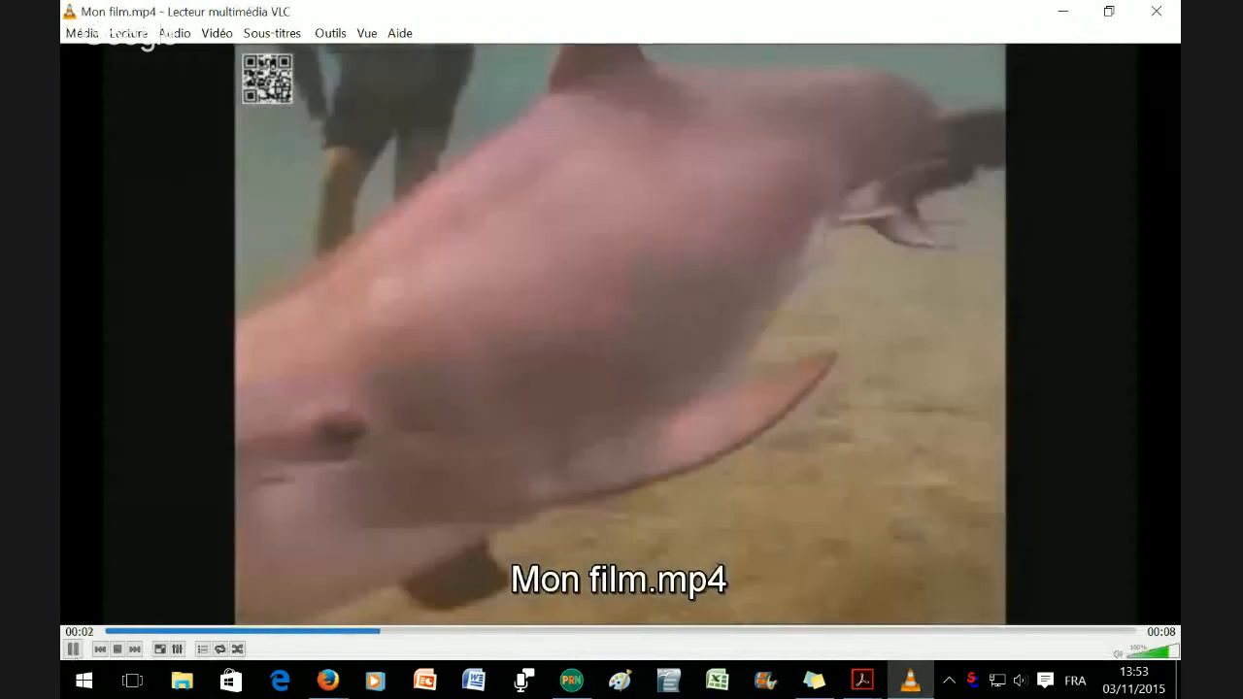
scroll(315, 326, up, 1)
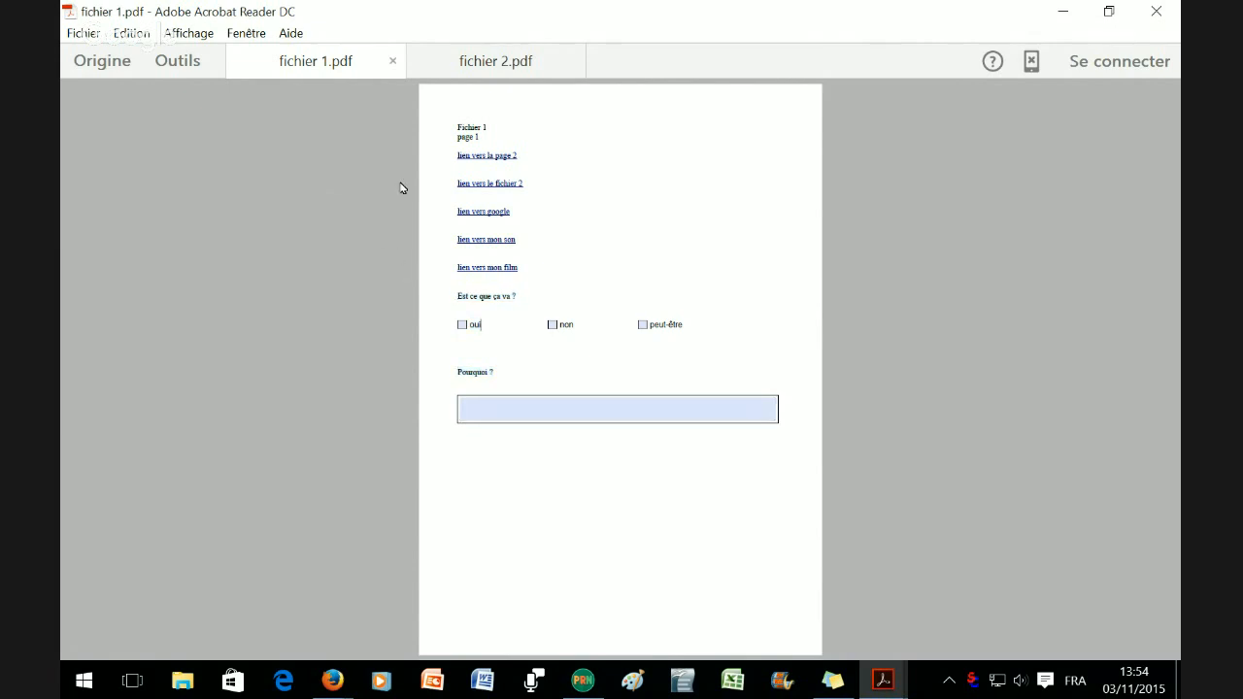
Step: Try out the check boxes under "Est ce que ça va ?" and leave only "non" ticked
key(space)
key(Tab)
key(space)
key(Tab)
key(space)
key(space)
key(shift+Tab)
key(shift+Tab)
key(space)
key(Tab)
key(Tab)
Step: Enter "parce que" as the answer in the text box under "Pourquoi ?"
key(Tab)
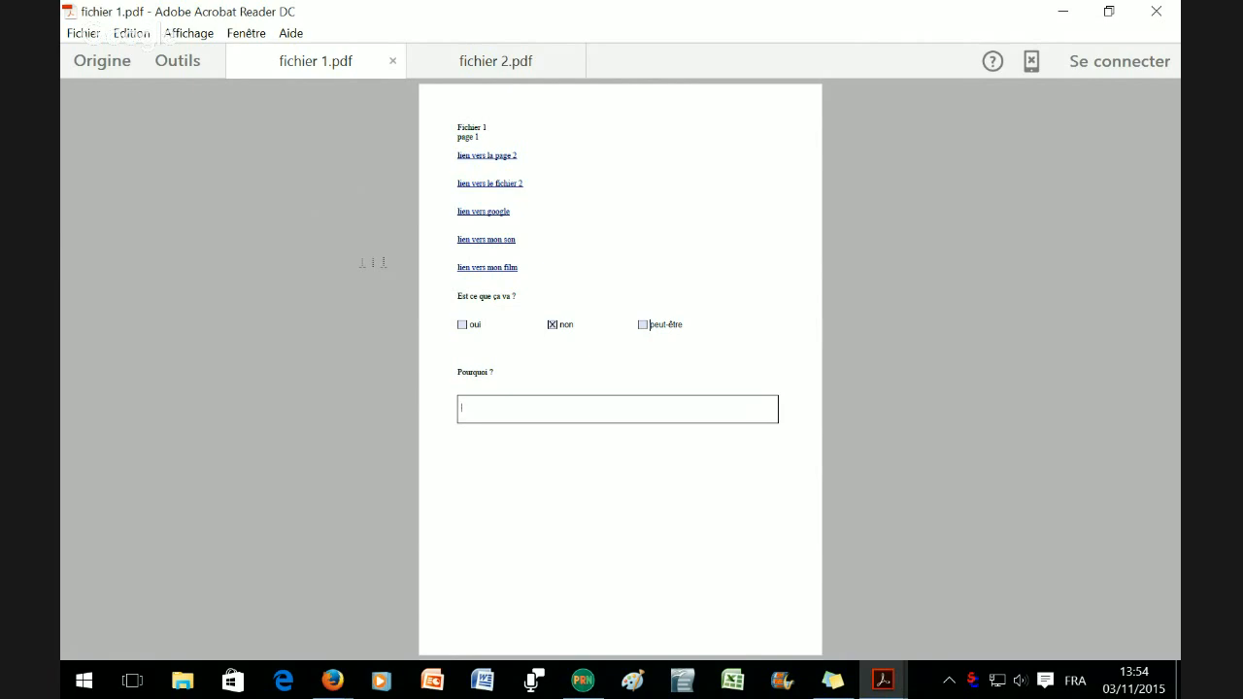
text(parce que)
click(513, 136)
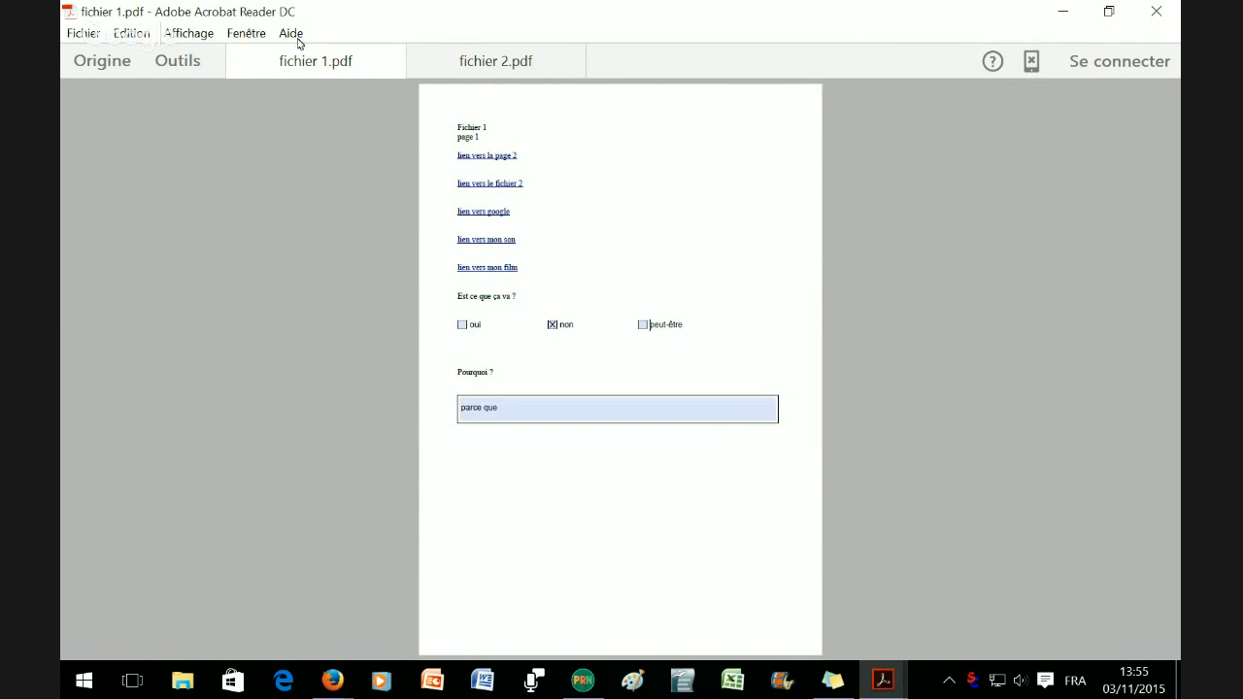
Step: Save the completed form to the desktop as fichier 1, replacing the existing PDF
click(82, 30)
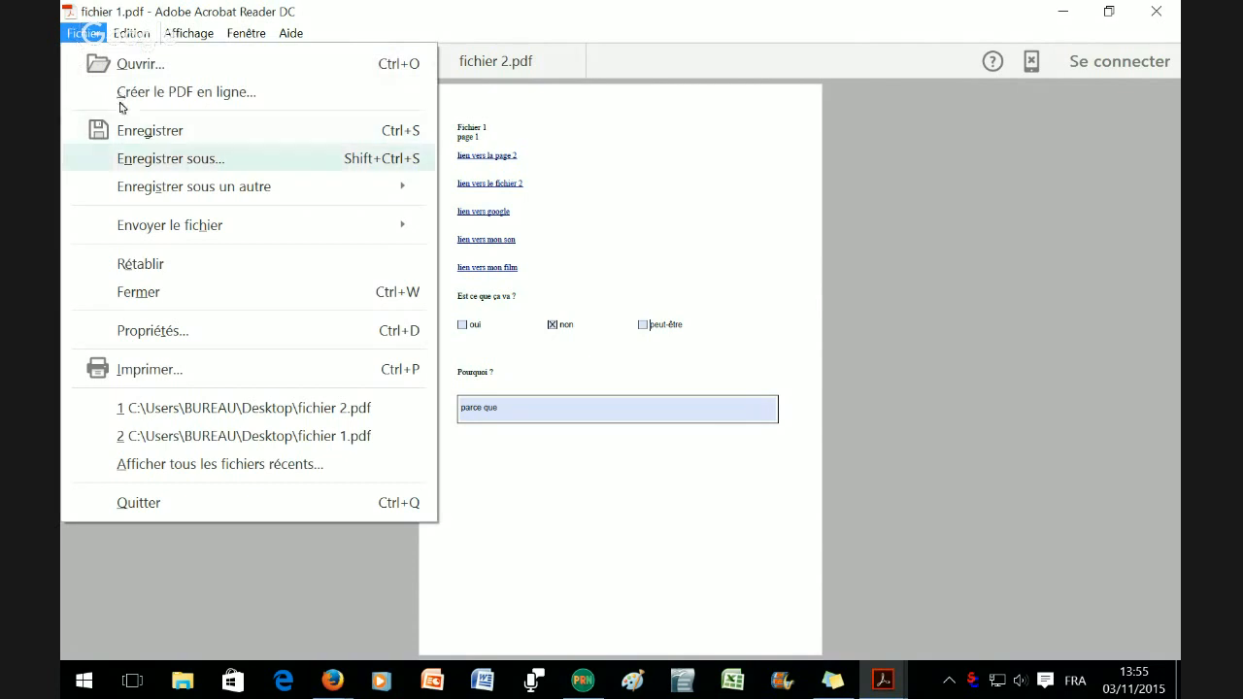
key(Return)
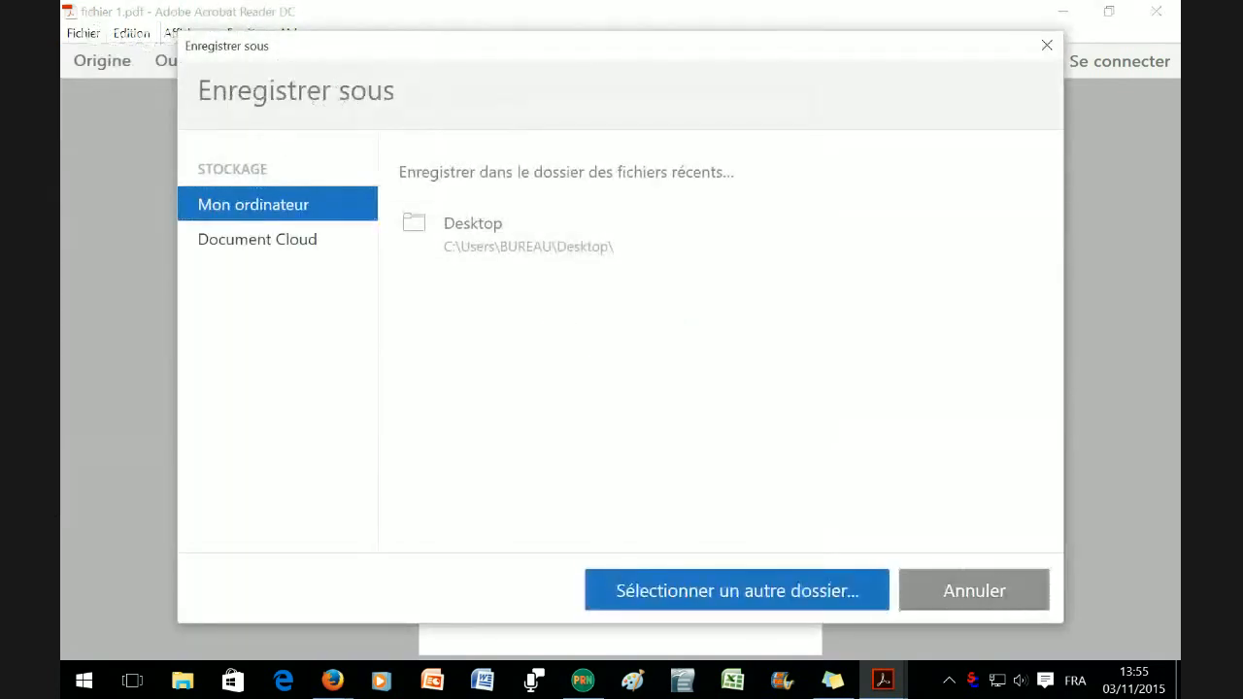
key(Return)
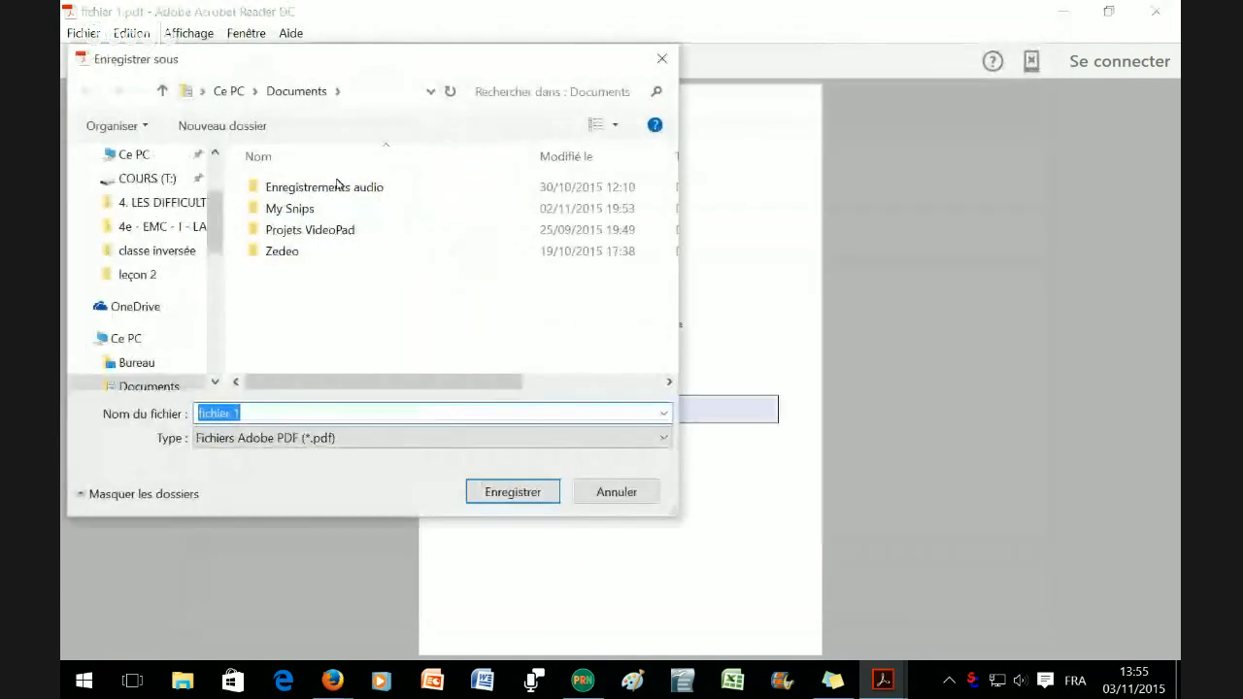
click(136, 186)
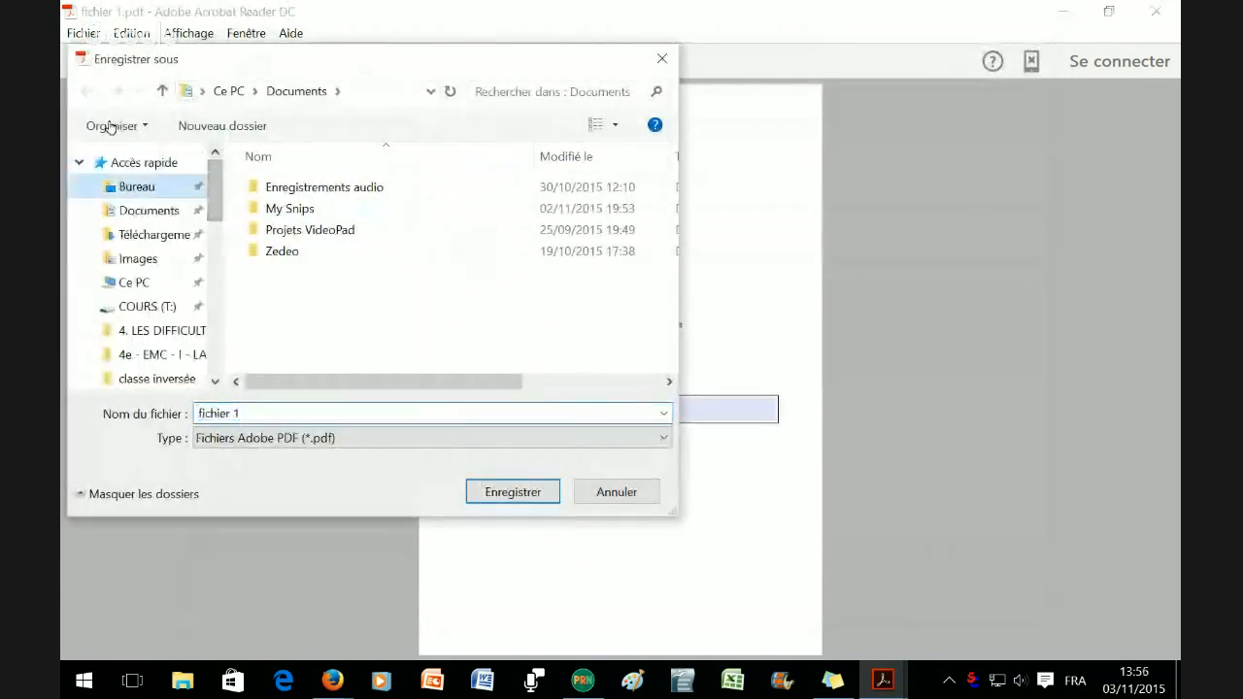
key(Return)
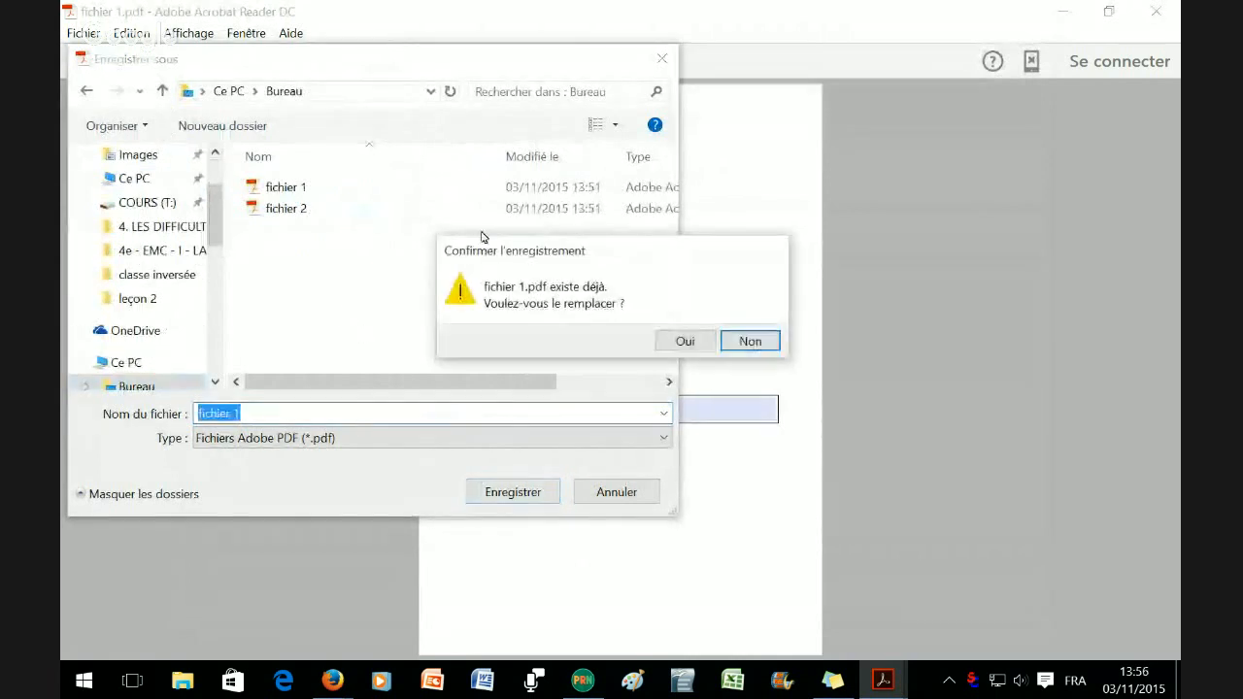
key(Left)
key(Return)
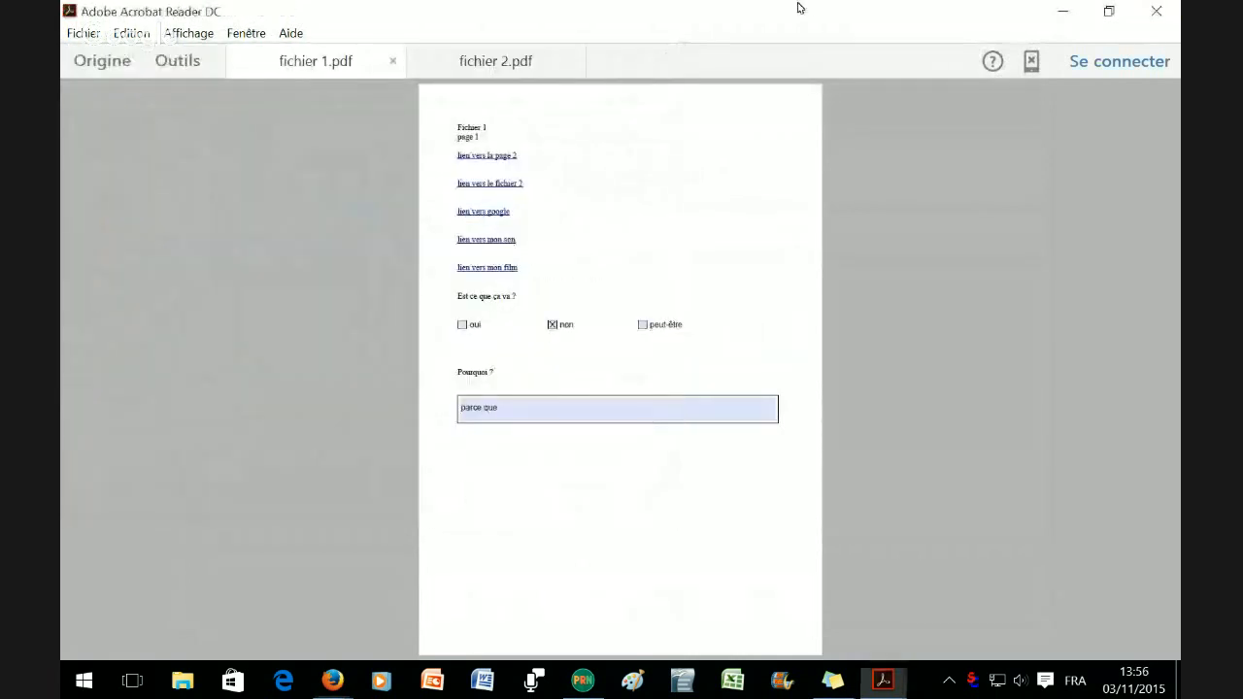
Step: Close Acrobat Reader and reopen the fichier 1 PDF from the desktop to check the saved answers
key(alt+F4)
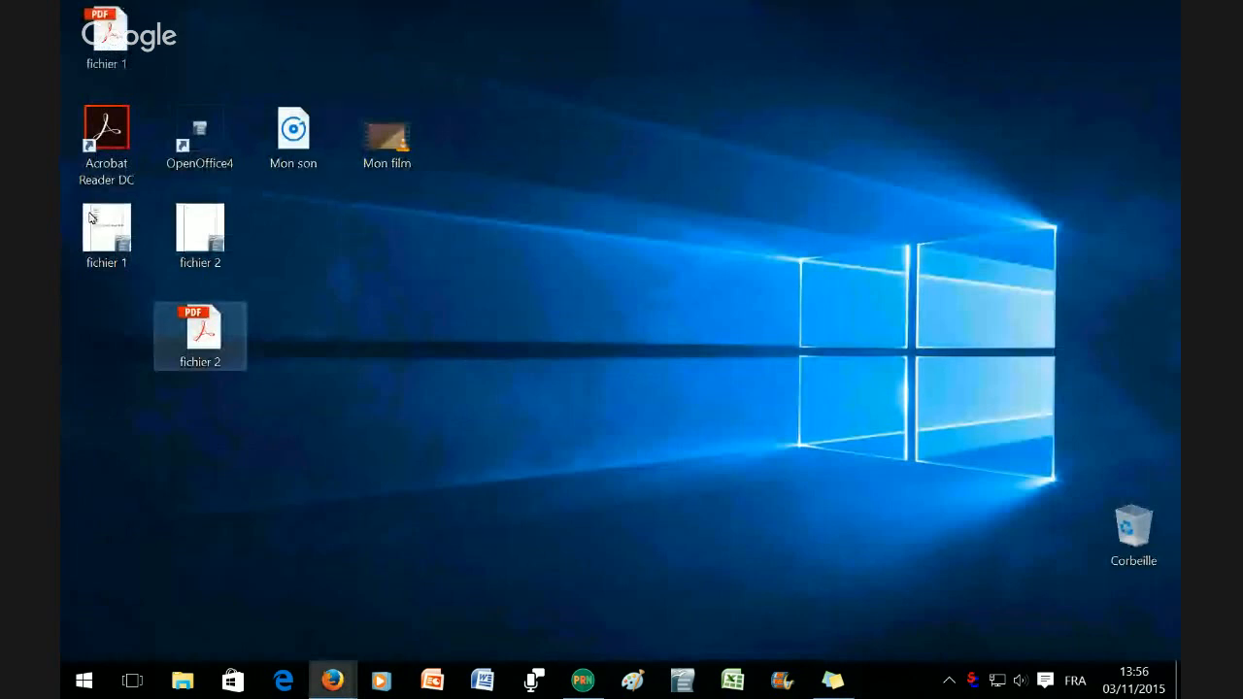
double_click(105, 29)
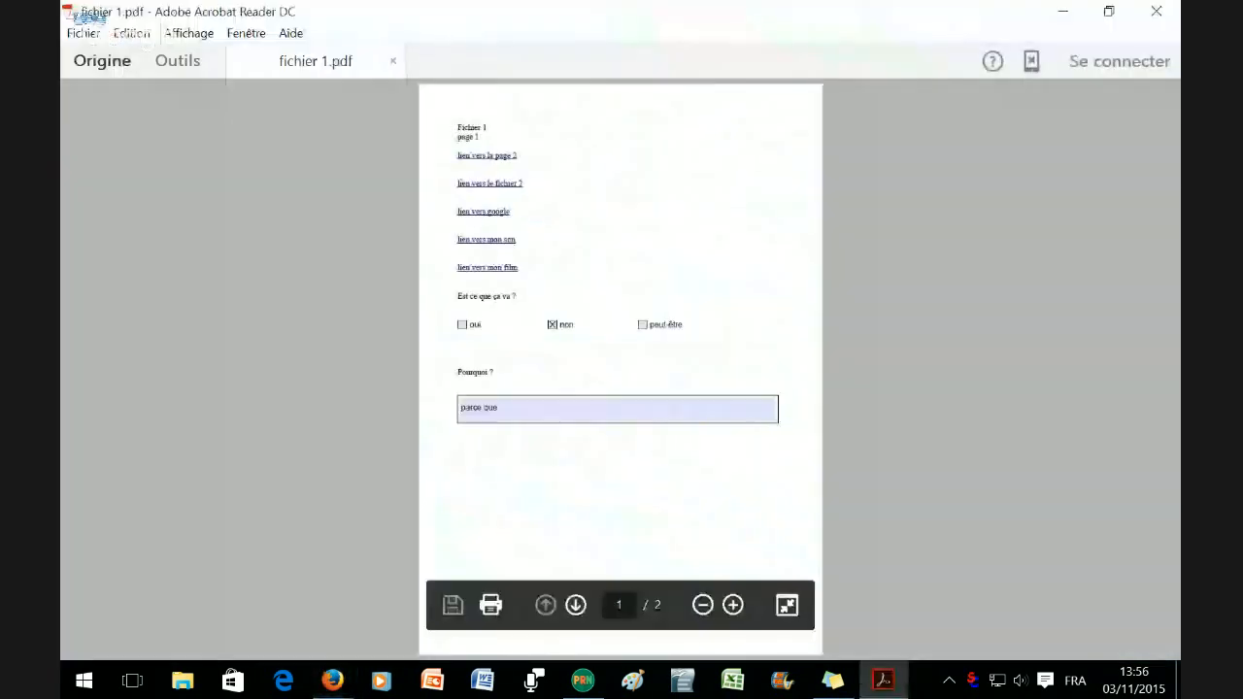